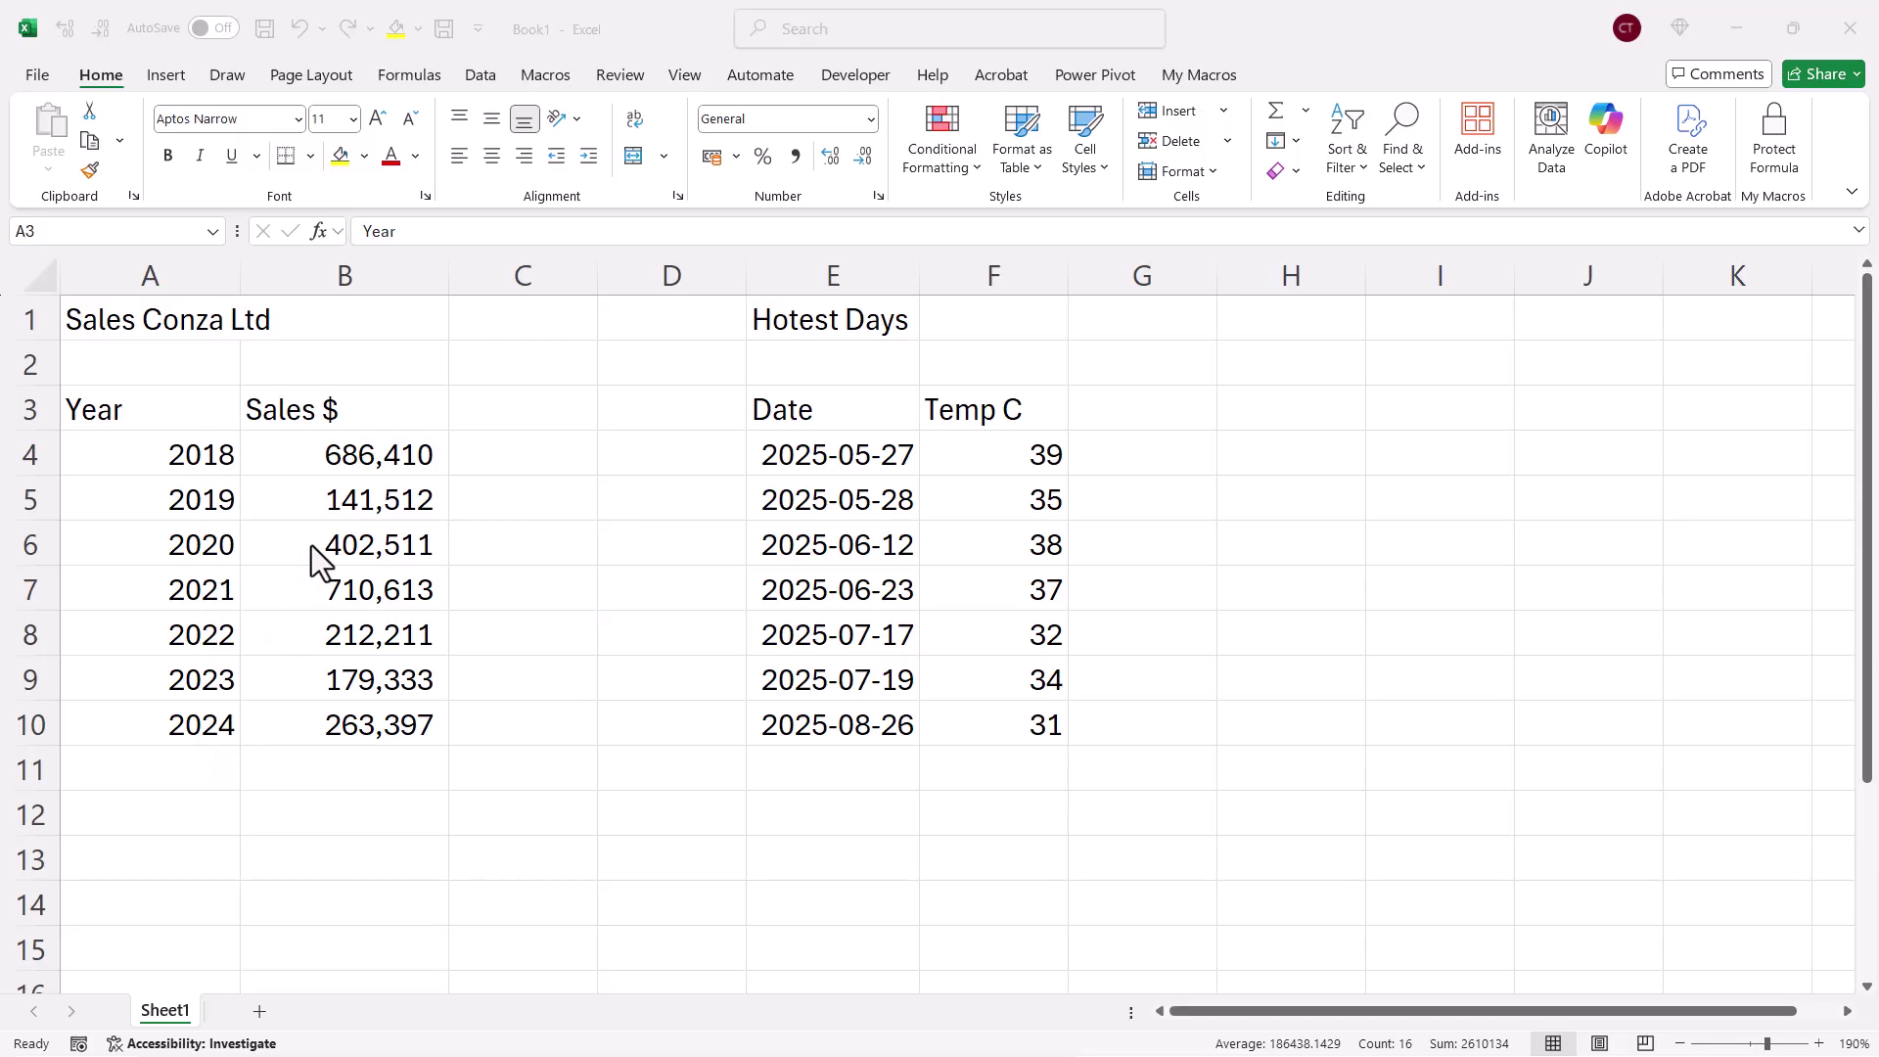
Select the Year and Sales $ table A3:B10, leaving a cell inside the data active
{"action": "left_click", "coordinate": [203, 495]}
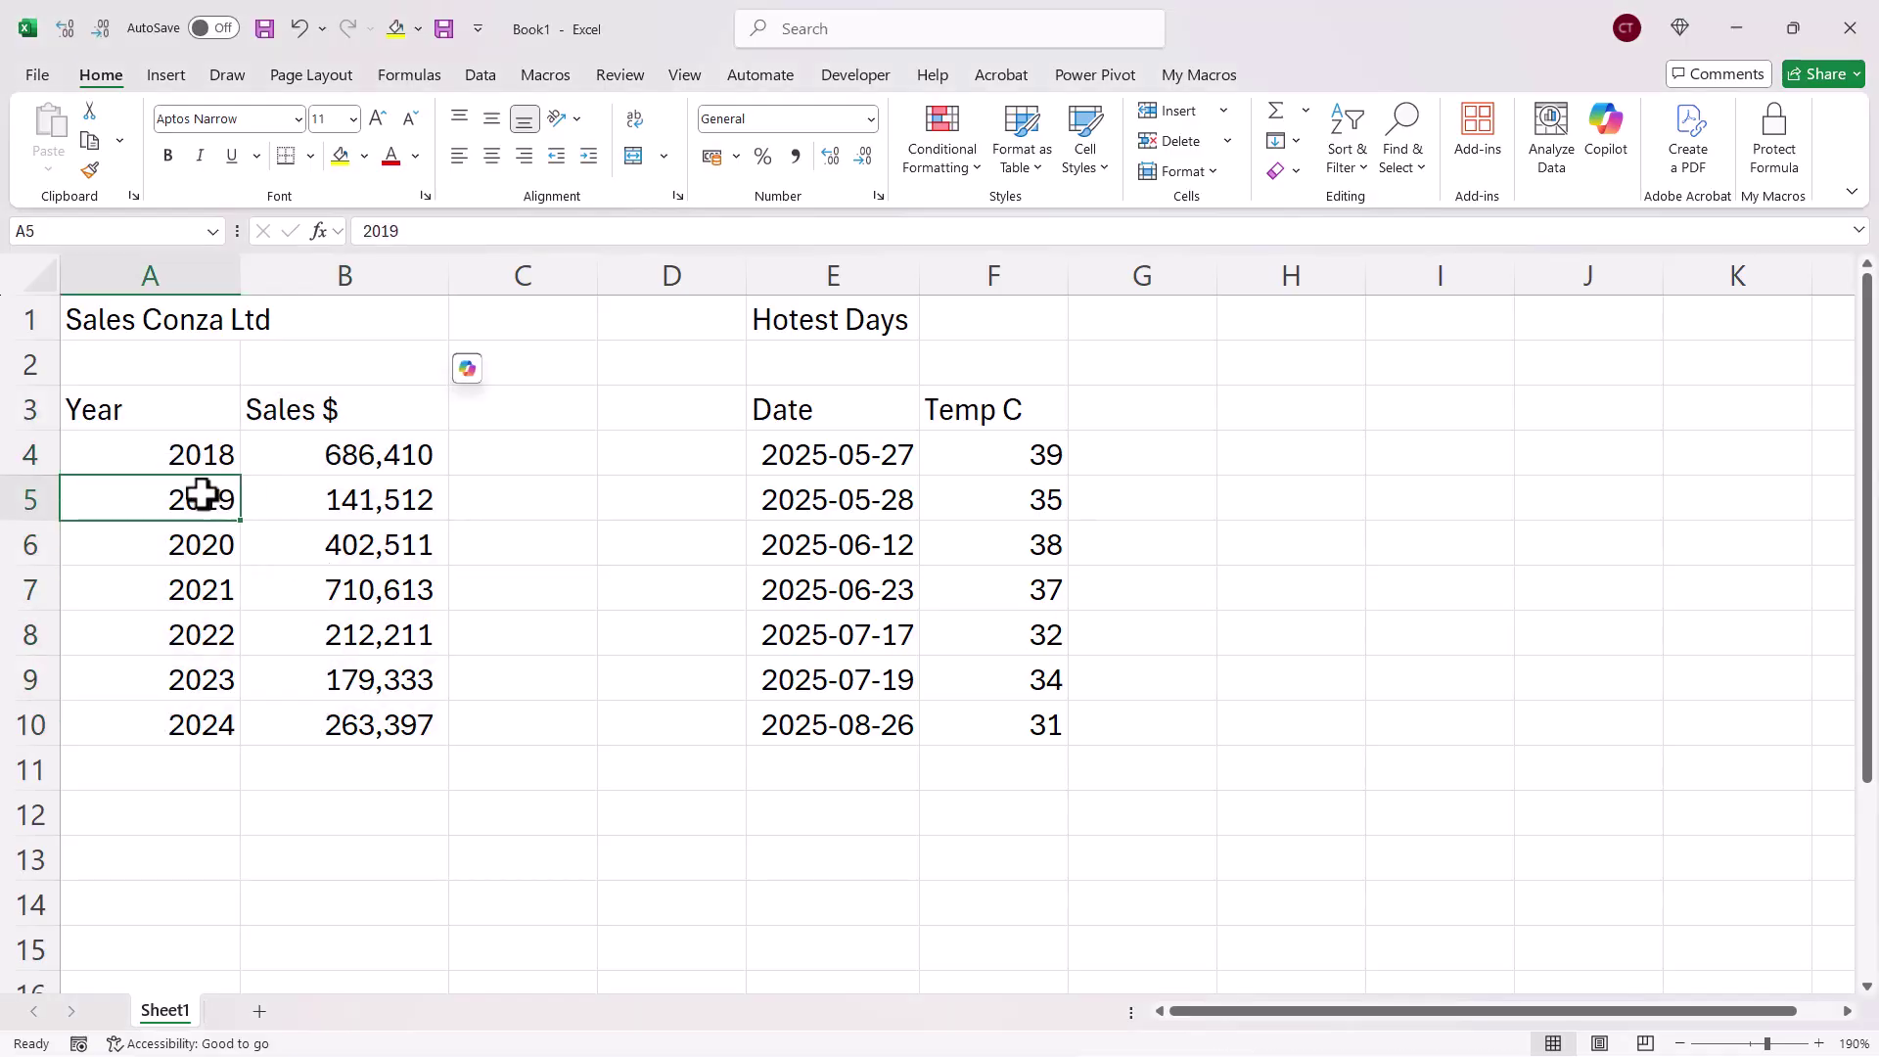
{"action": "left_click", "coordinate": [331, 500]}
{"action": "left_click", "coordinate": [317, 554]}
{"action": "left_click_drag", "start_coordinate": [109, 405], "coordinate": [380, 717]}
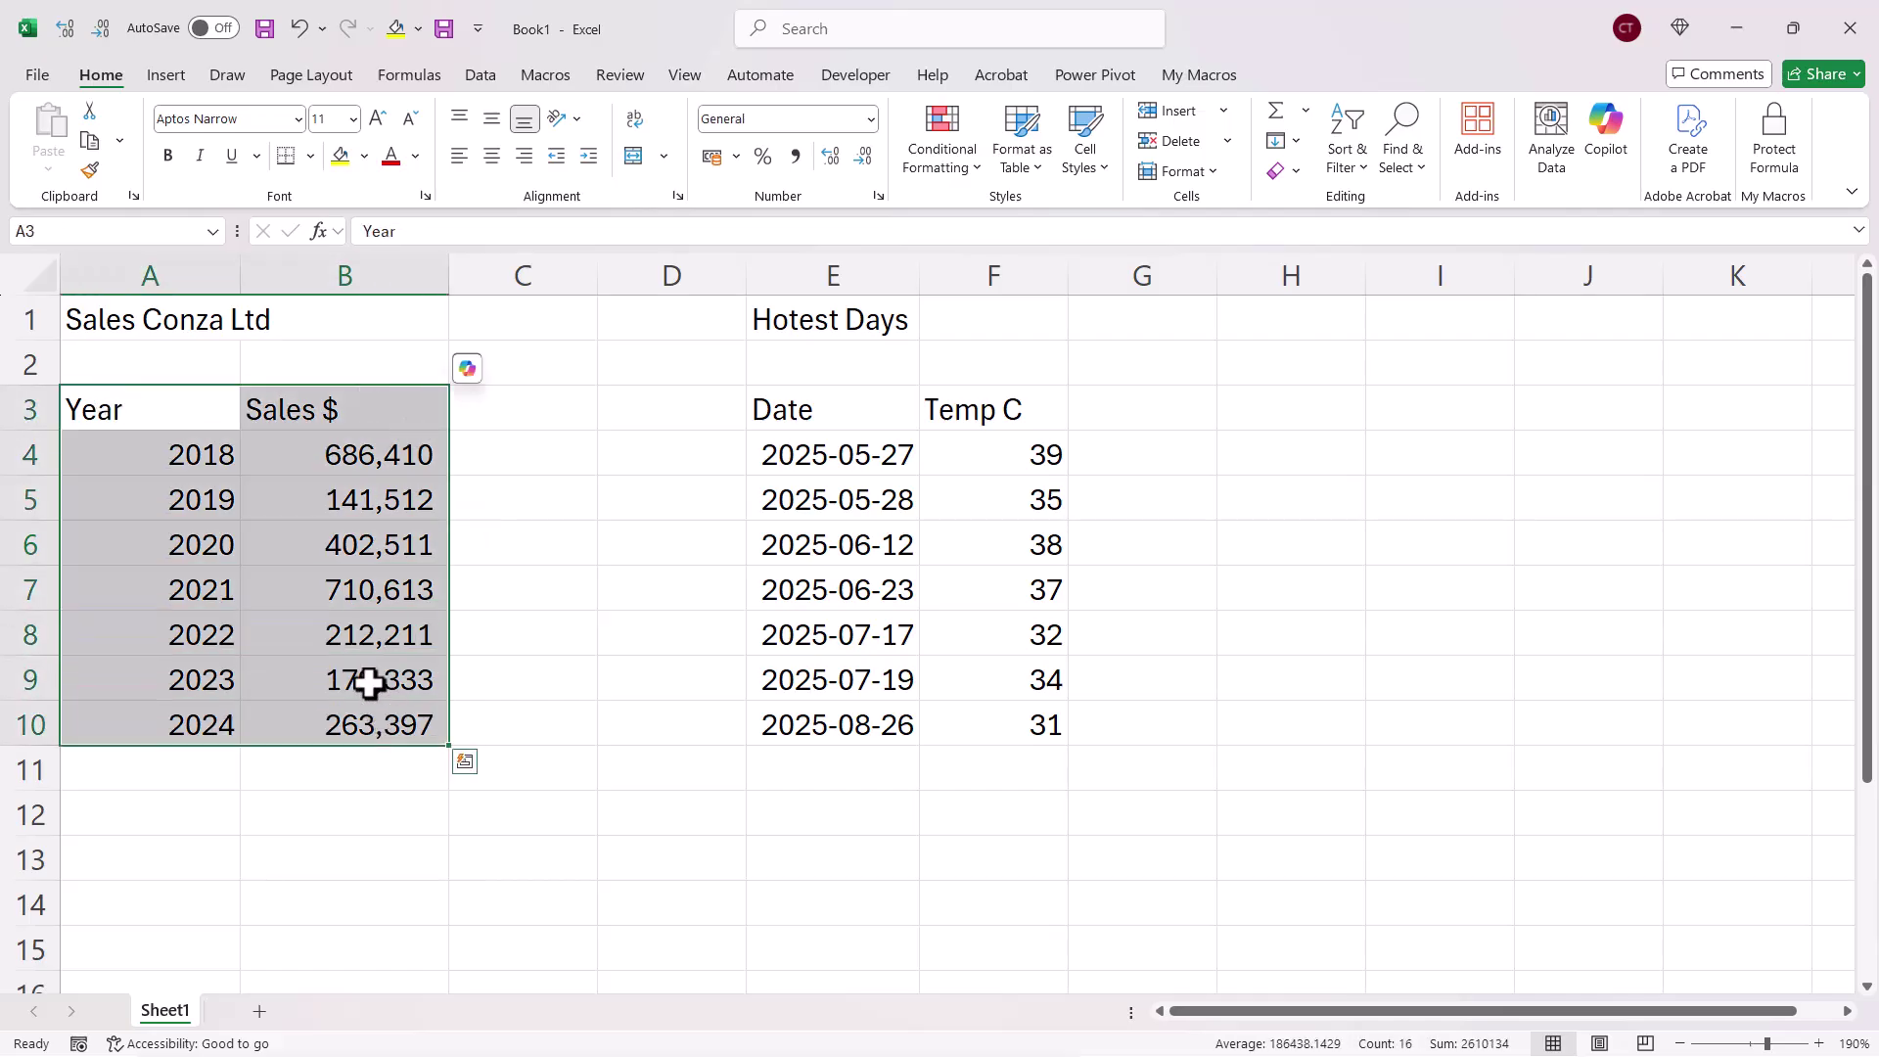
{"action": "left_click", "coordinate": [206, 546]}
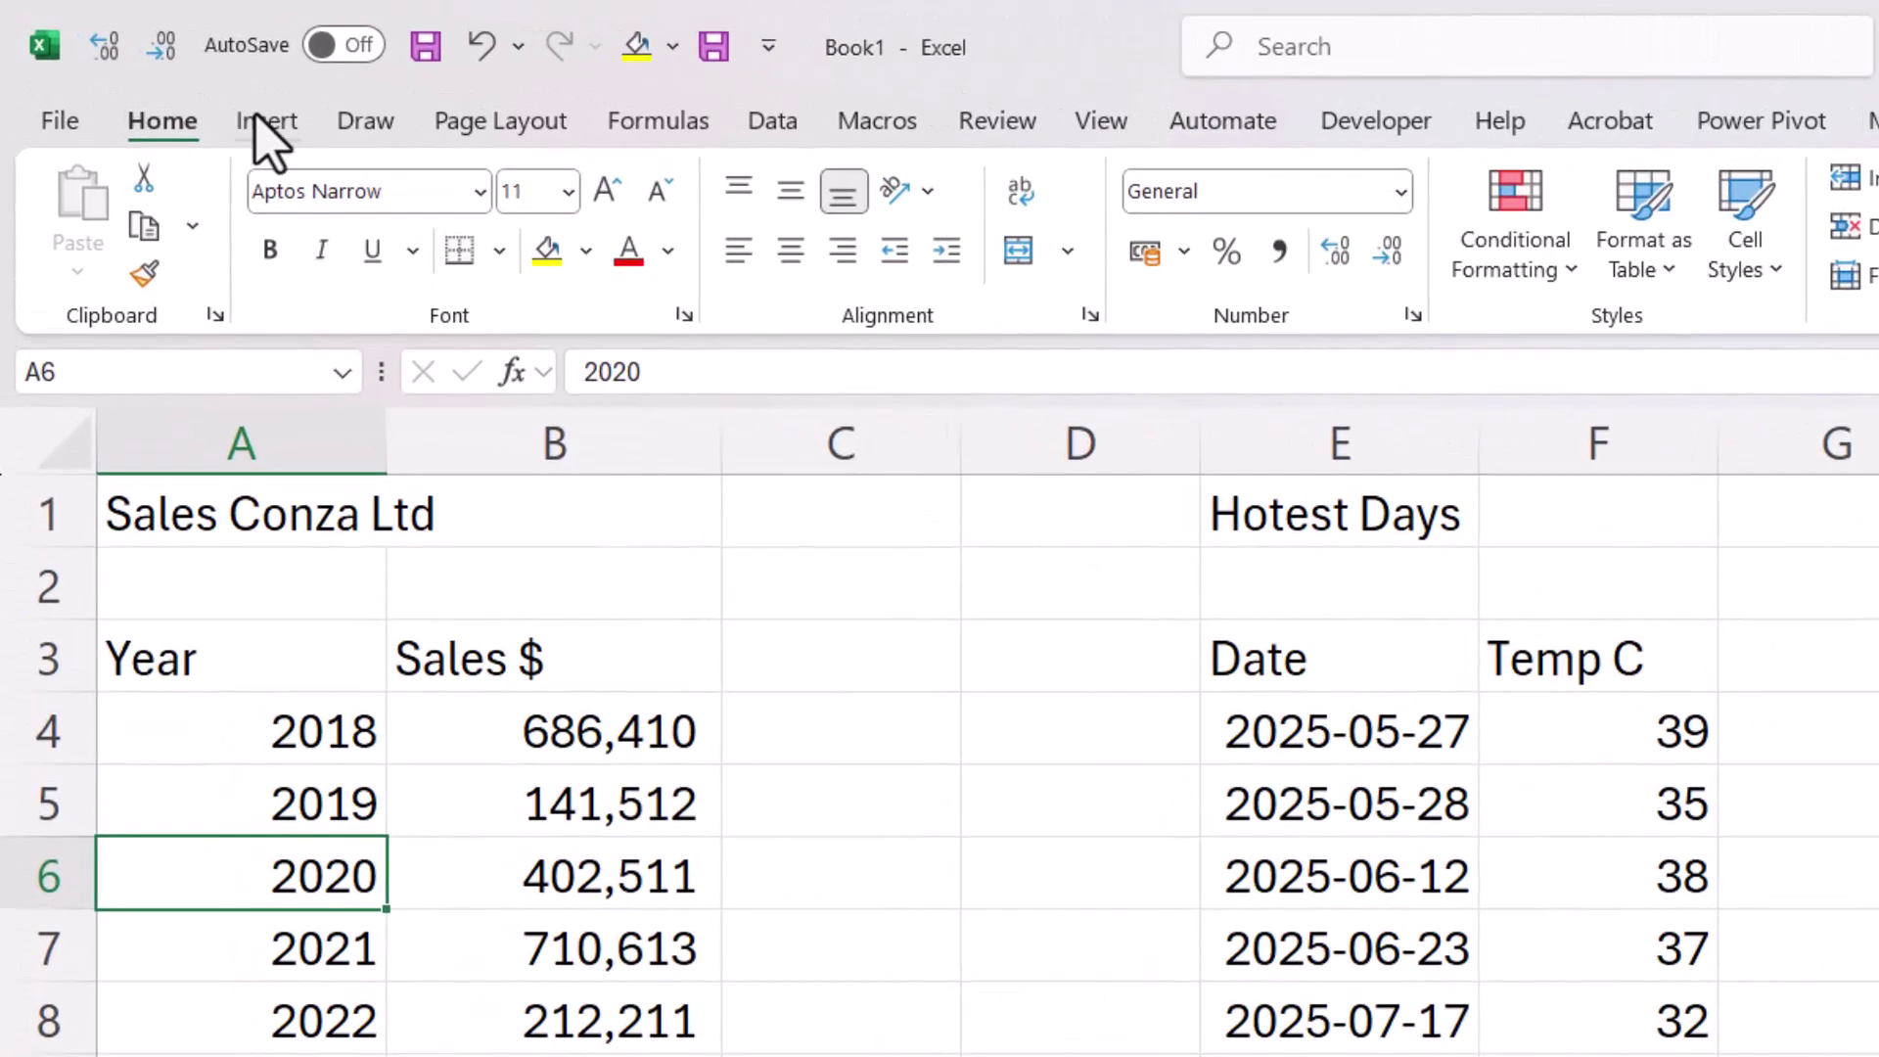
Insert a basic 2-D Line chart of the data, then deselect it
{"action": "left_click", "coordinate": [164, 75]}
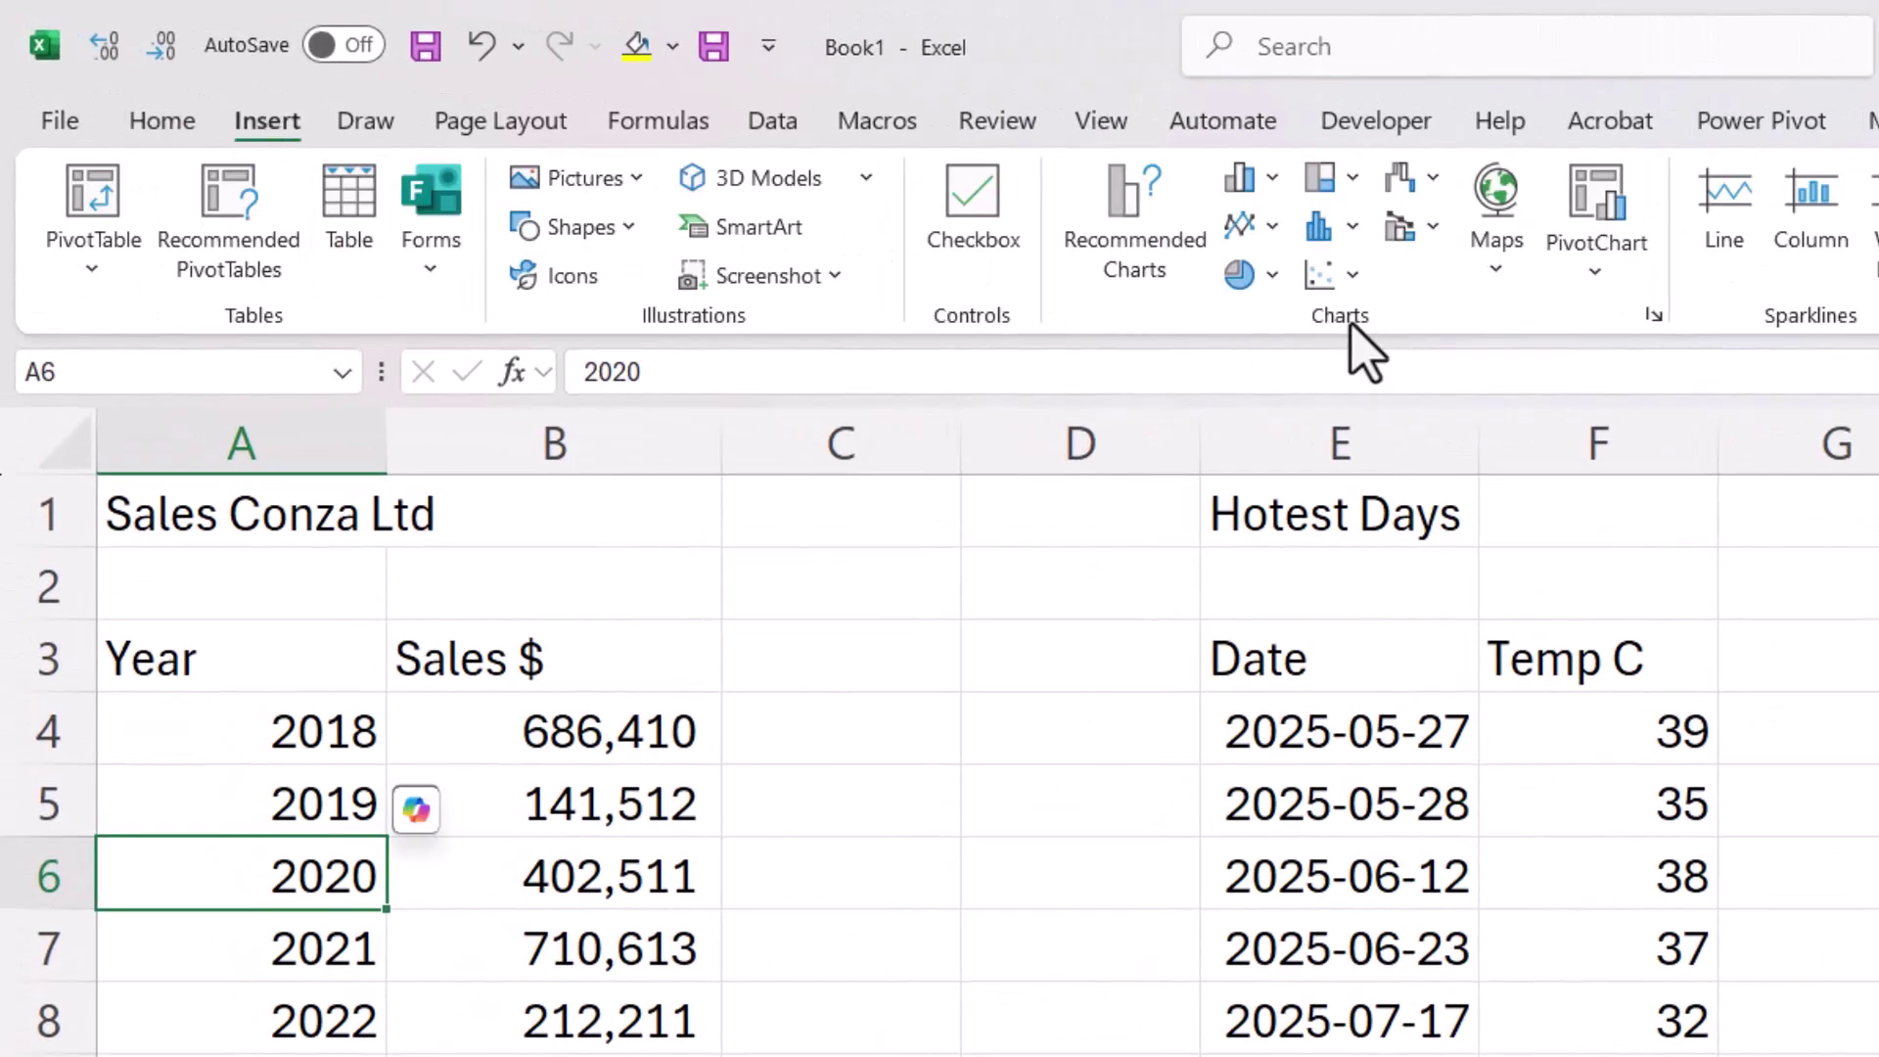
{"action": "left_click", "coordinate": [1271, 229]}
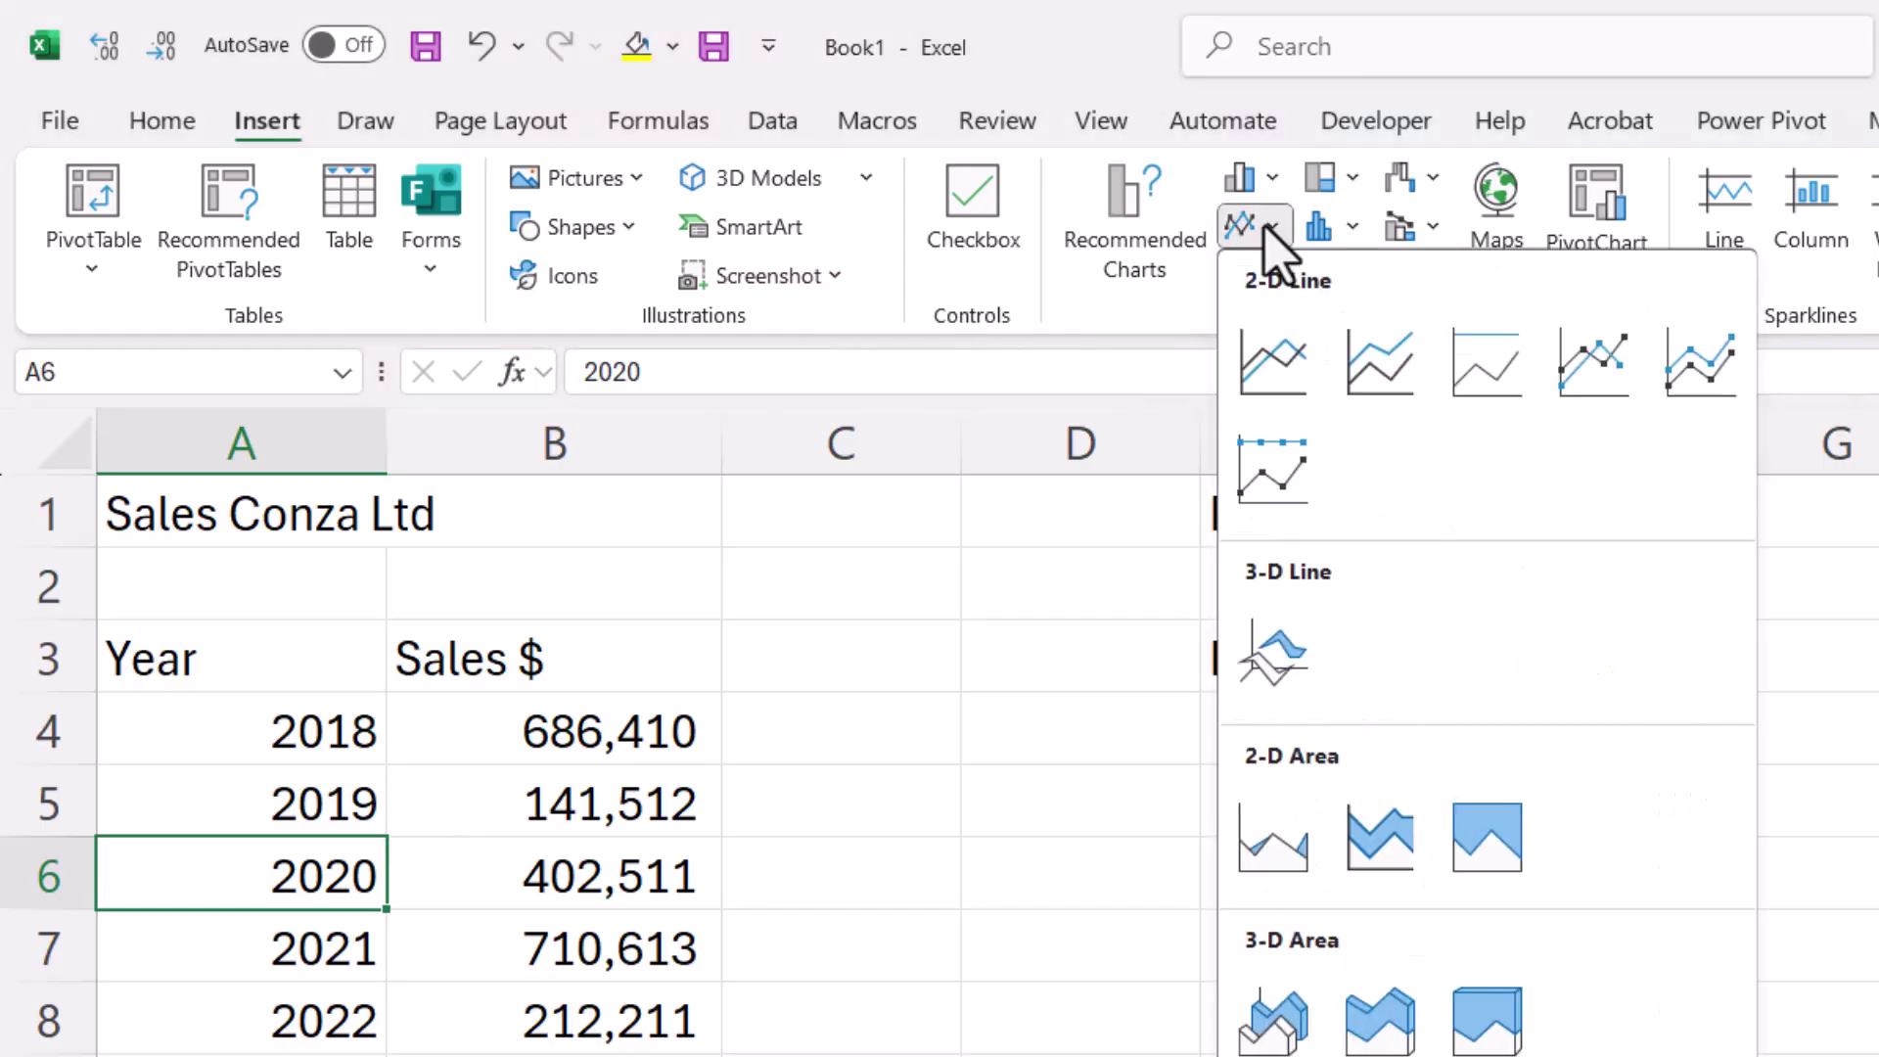
{"action": "left_click", "coordinate": [1275, 380]}
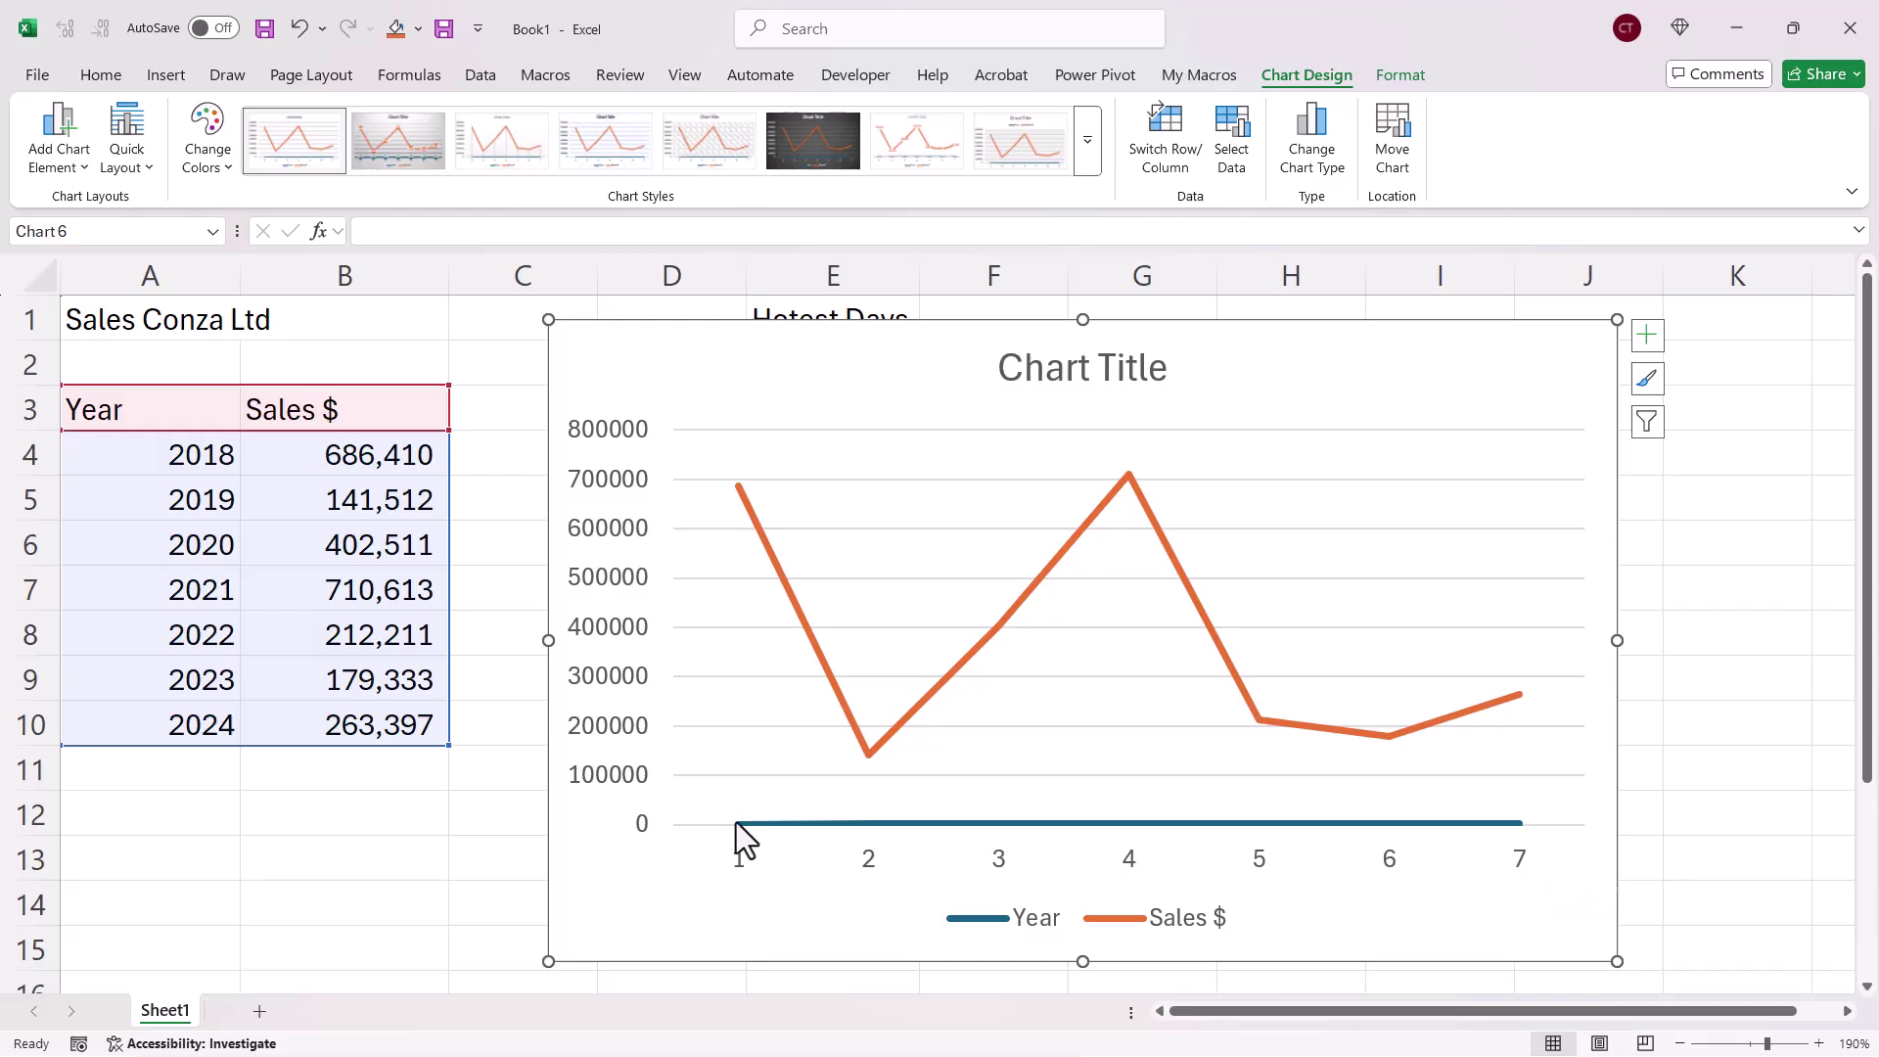
{"action": "mouse_move", "coordinate": [837, 830]}
{"action": "left_click", "coordinate": [185, 451]}
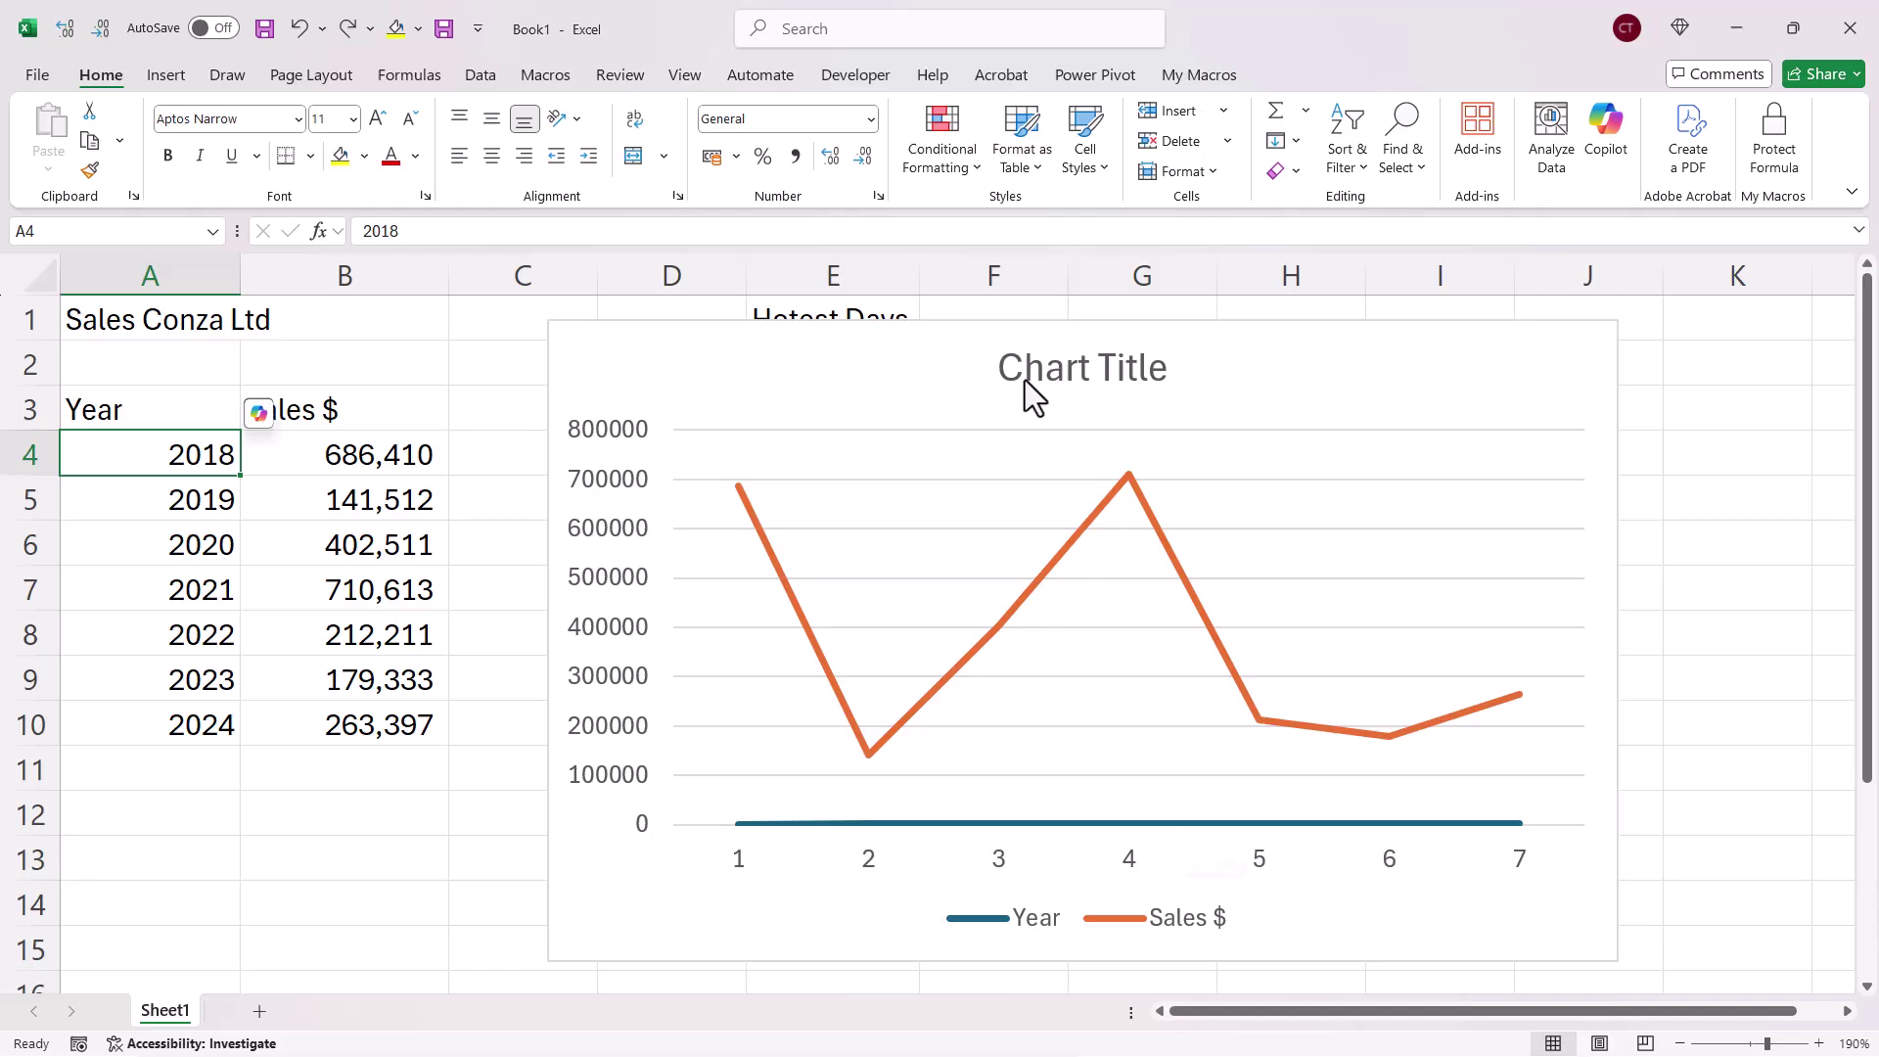
In the sales chart's Select Data Source, remove the Year series so only Sales $ remains
{"action": "left_click", "coordinate": [909, 348]}
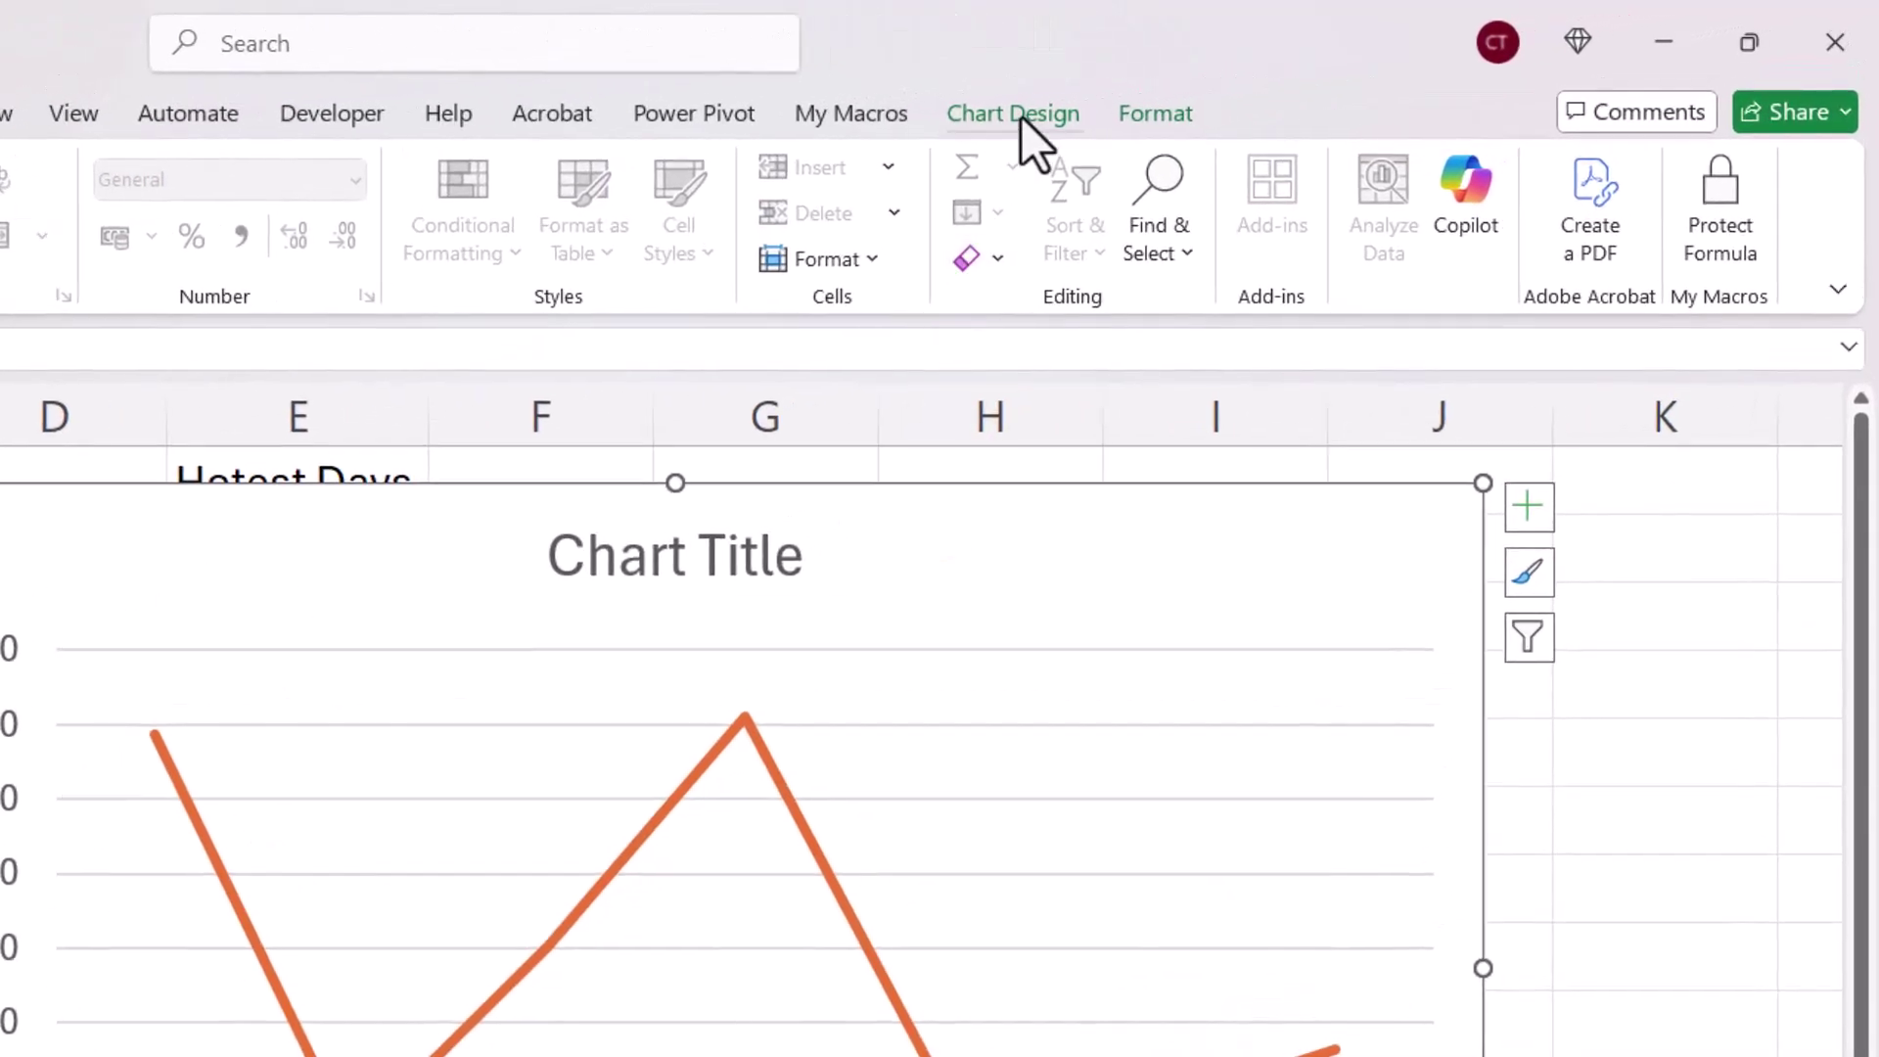
{"action": "left_click", "coordinate": [1022, 118]}
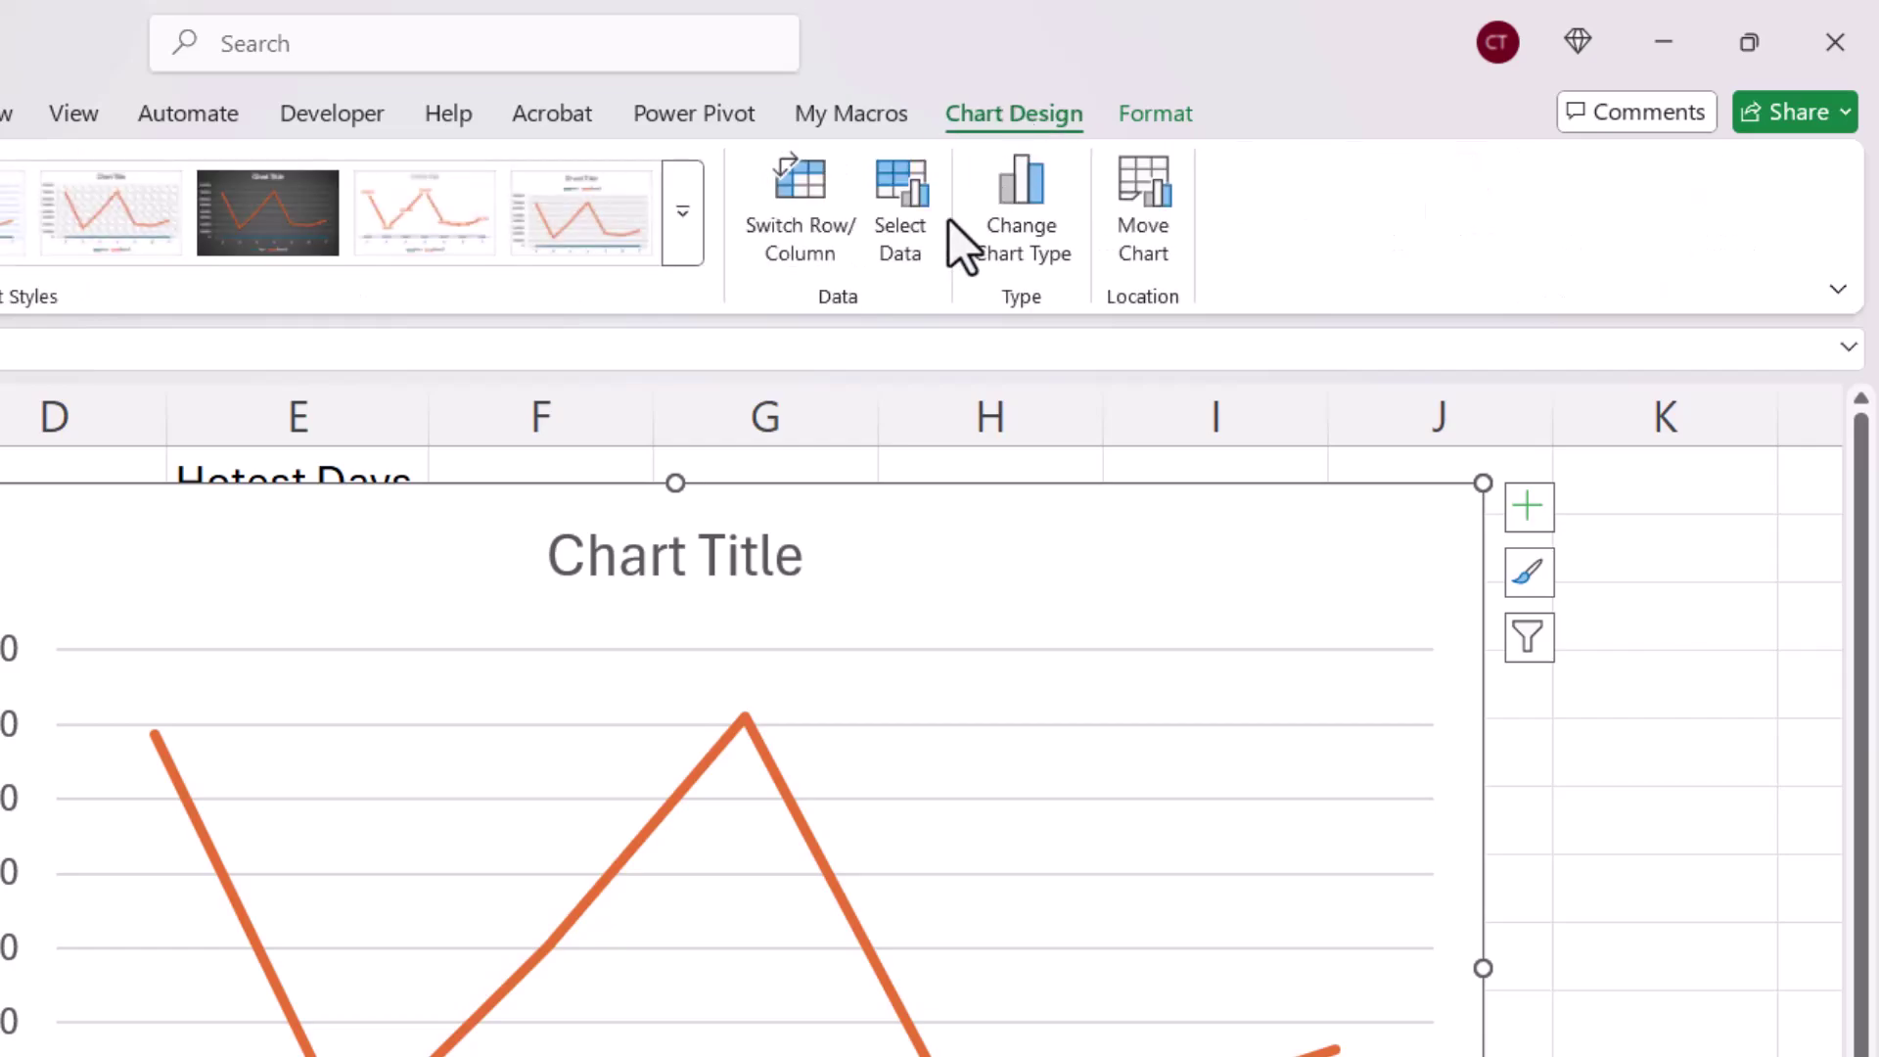
{"action": "left_click", "coordinate": [916, 234]}
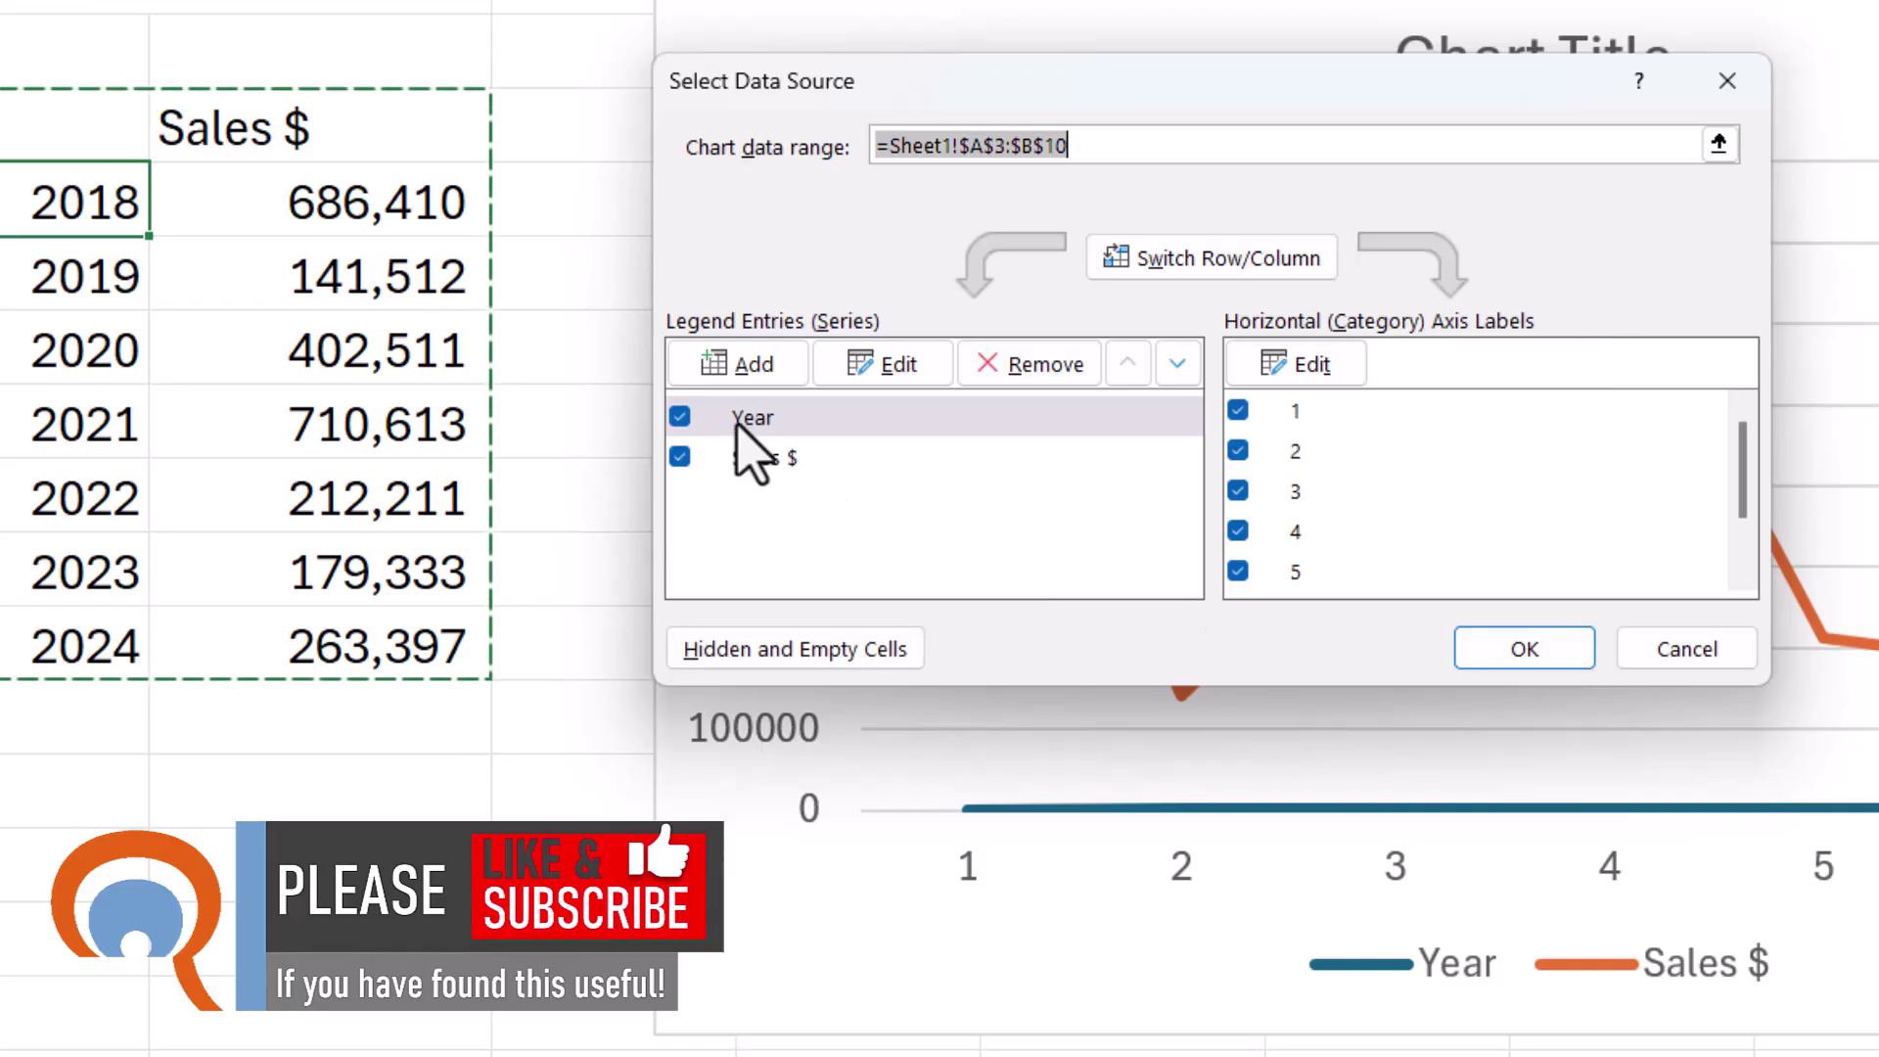
{"action": "left_click", "coordinate": [751, 430]}
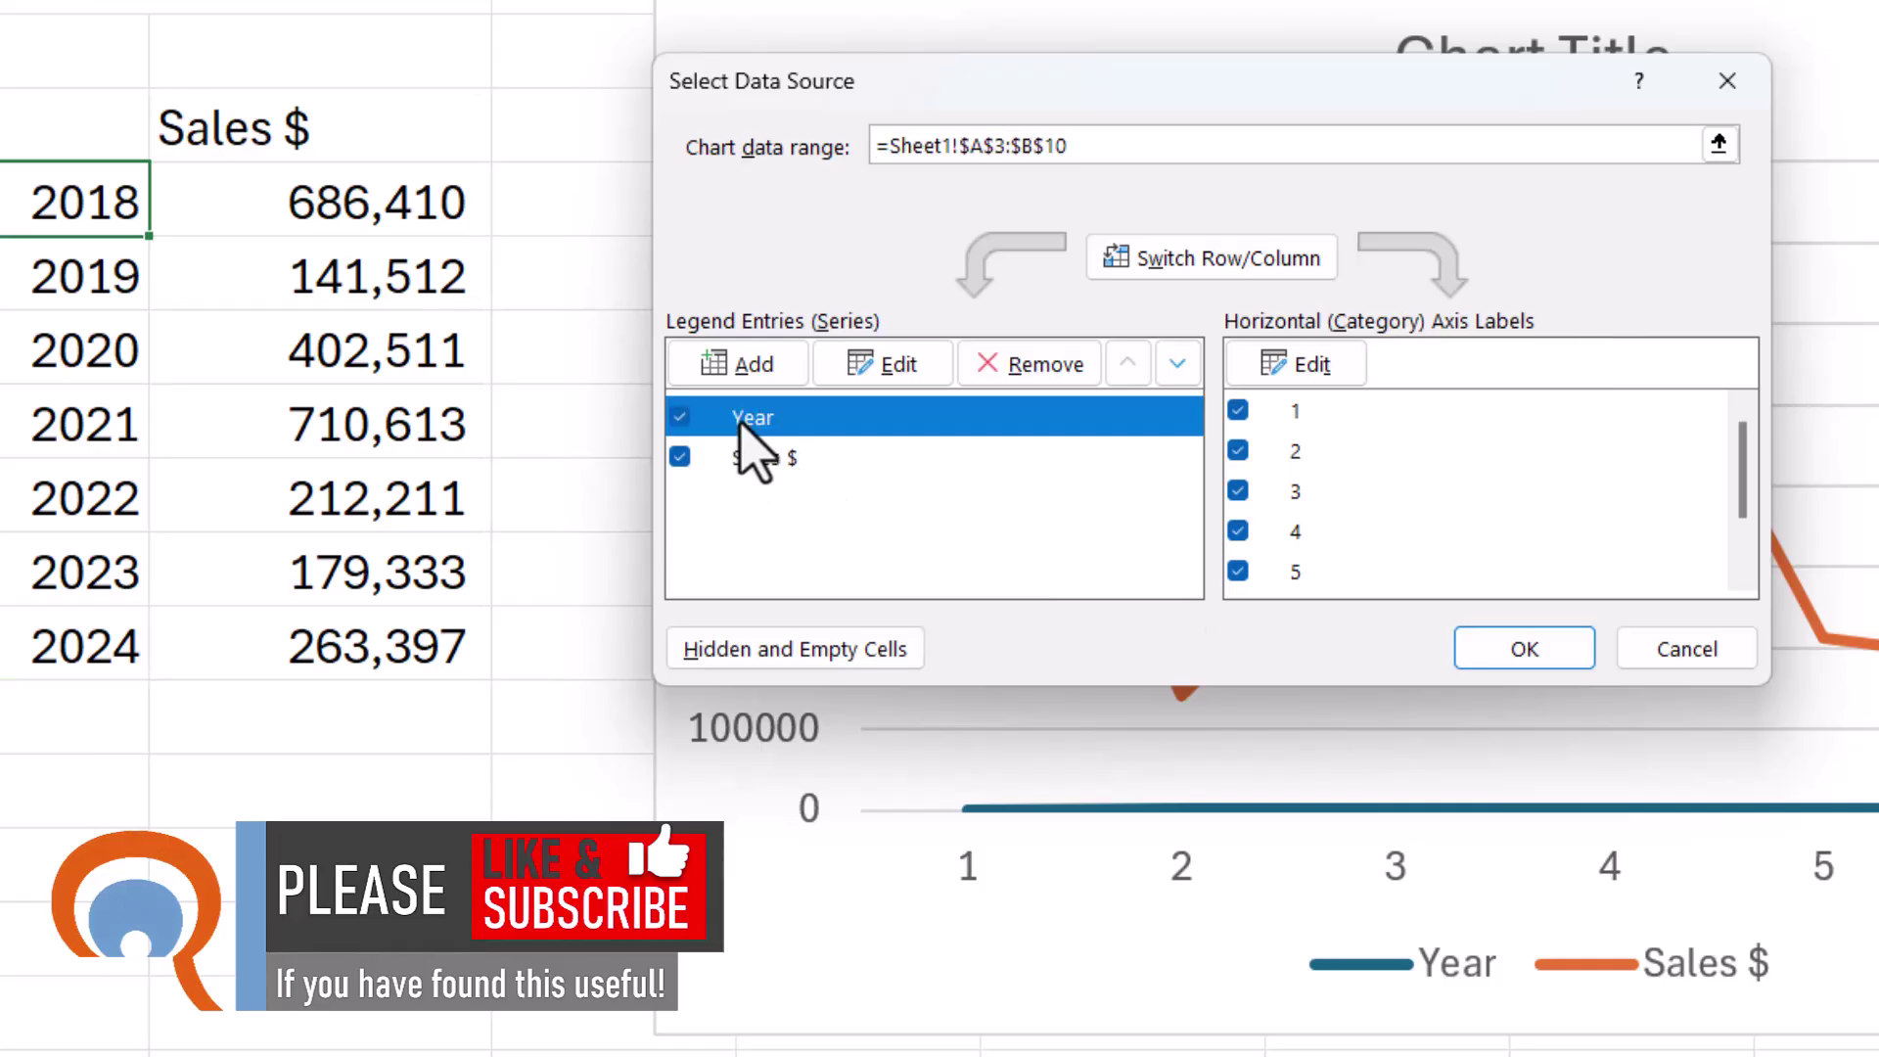
{"action": "left_click", "coordinate": [1030, 389]}
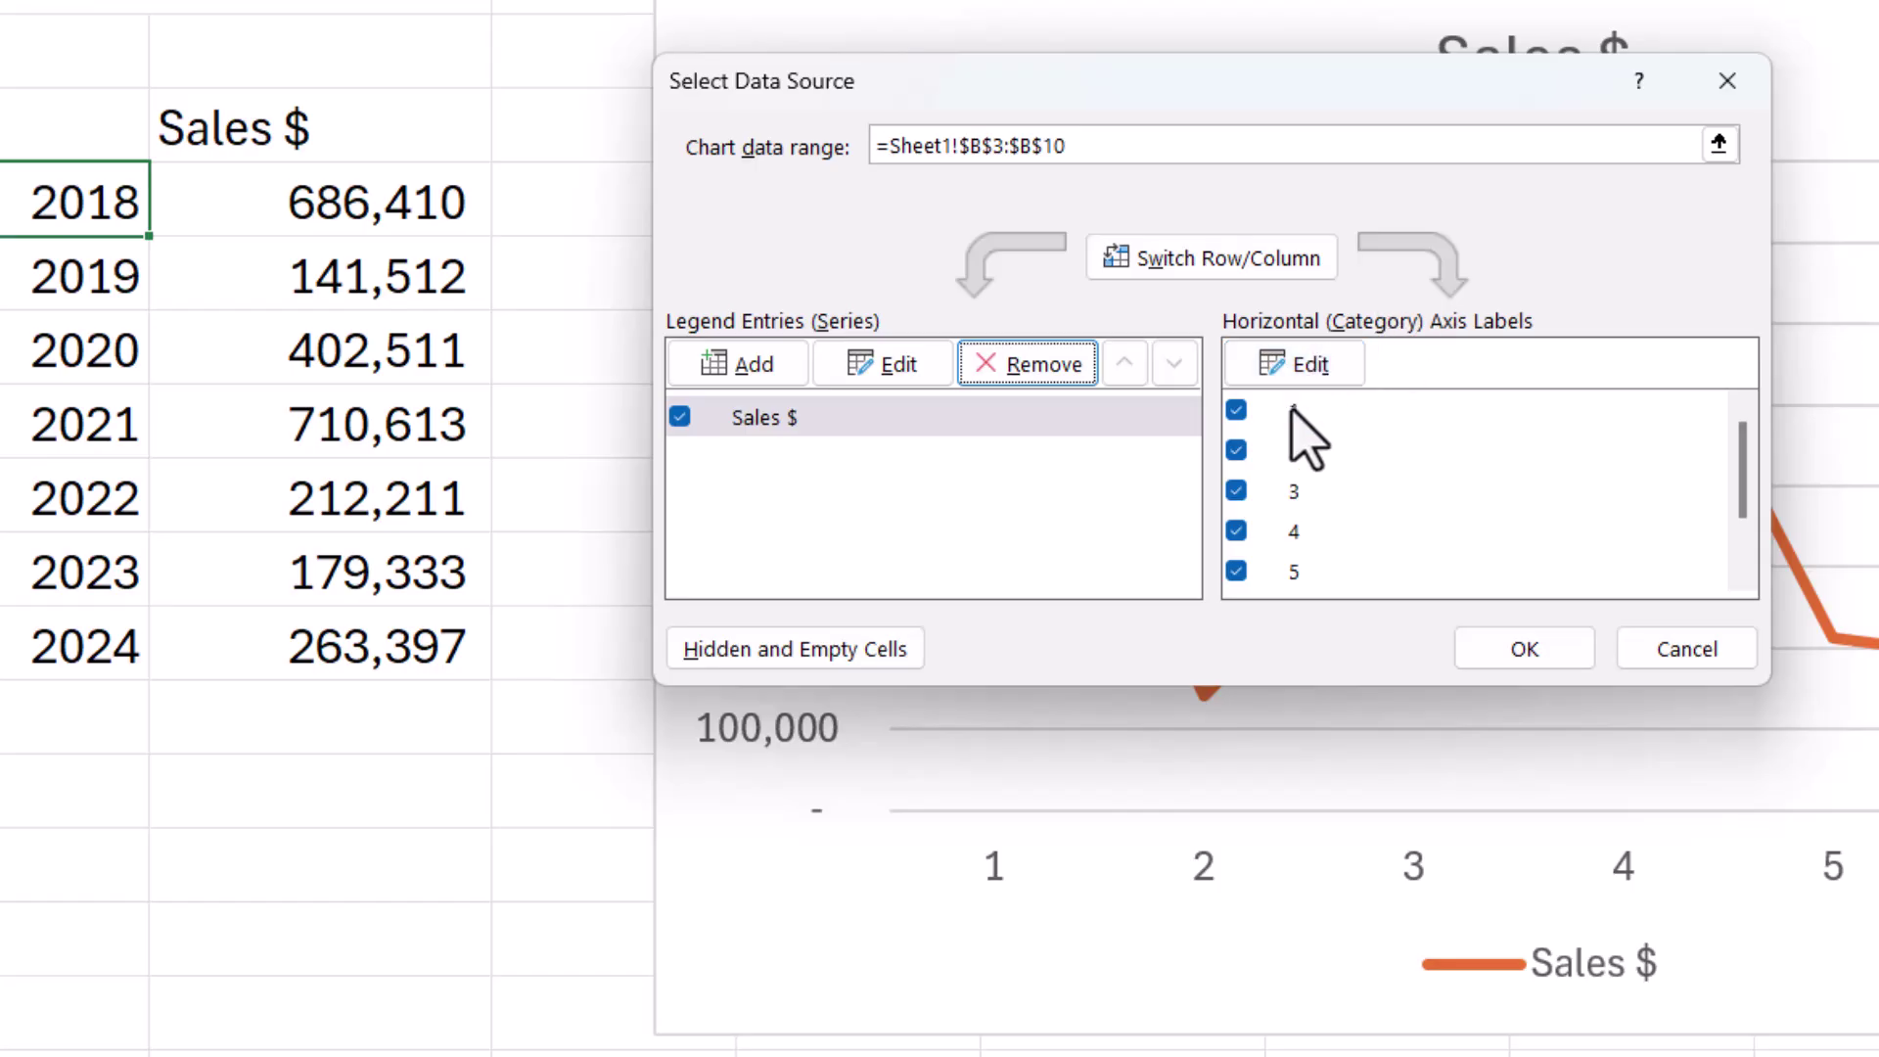
Use the years 2018–2024 in A4:A10 as the horizontal axis labels and close the dialog
{"action": "left_click", "coordinate": [1317, 362]}
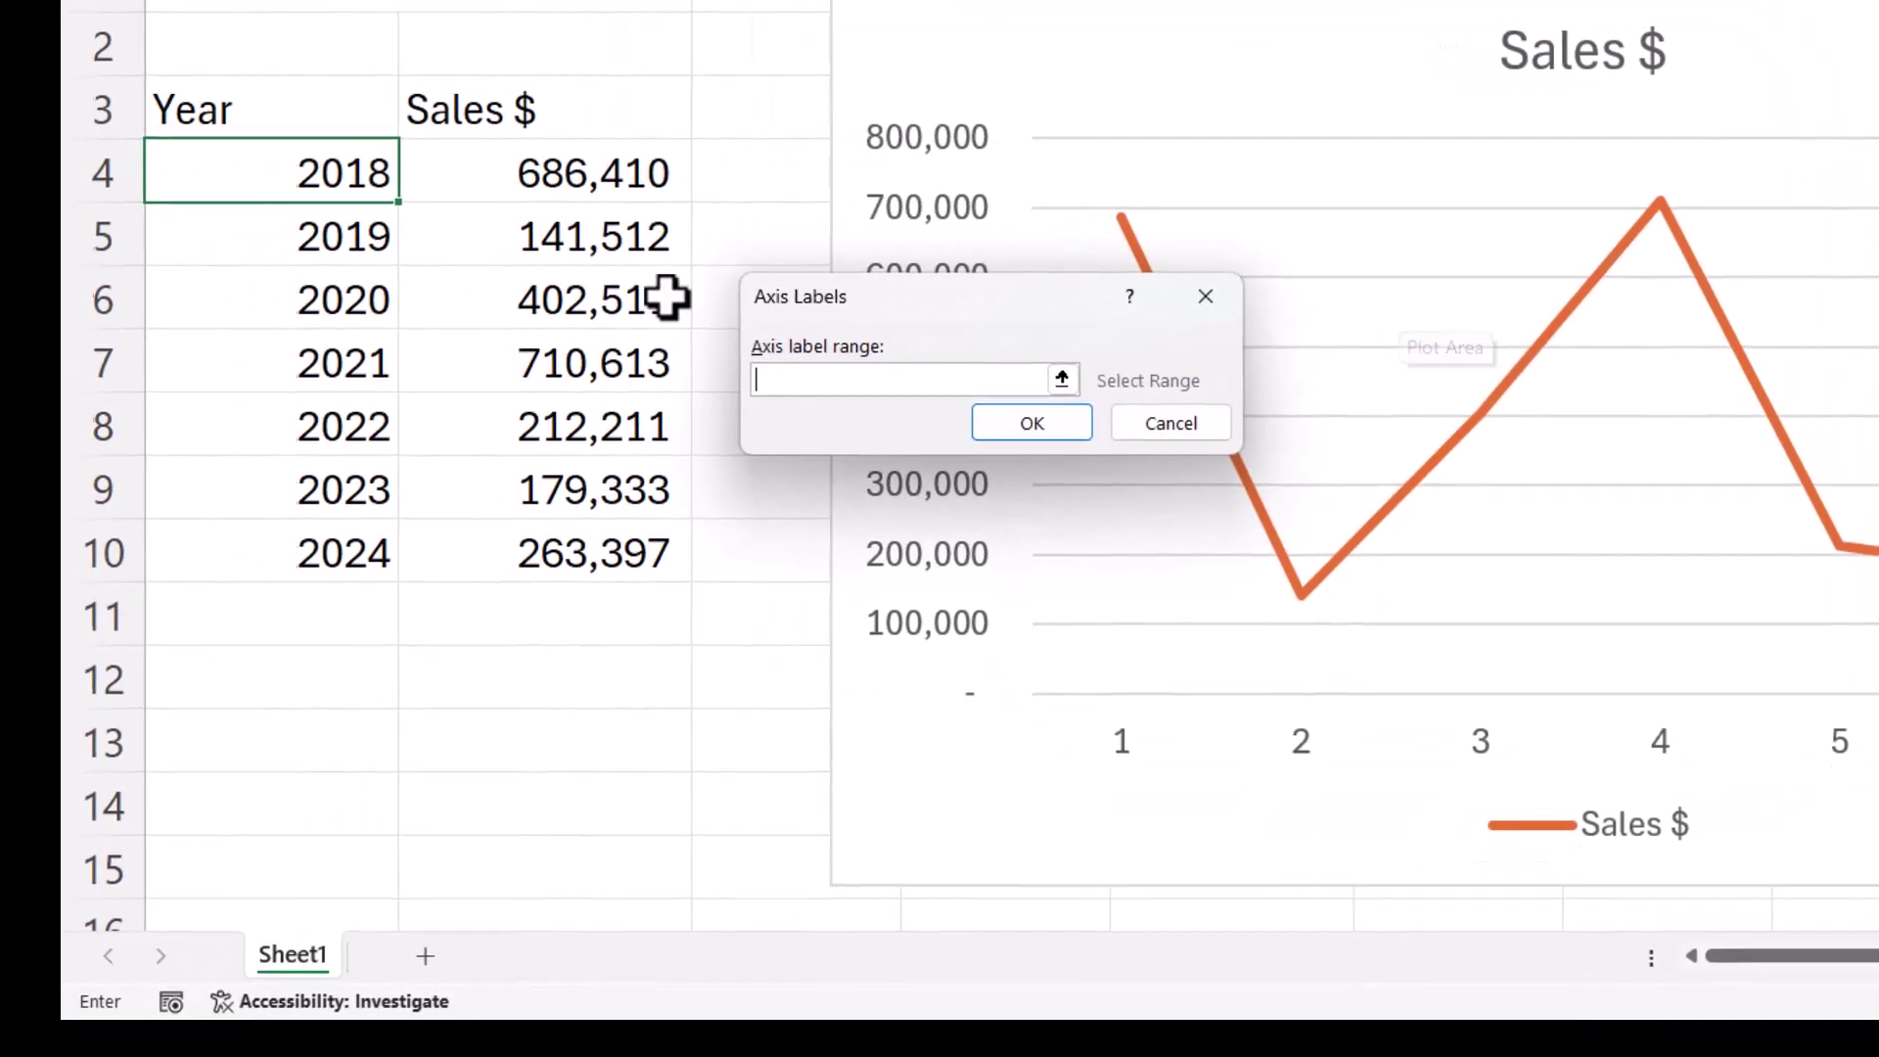
{"action": "left_click_drag", "start_coordinate": [344, 172], "coordinate": [306, 538]}
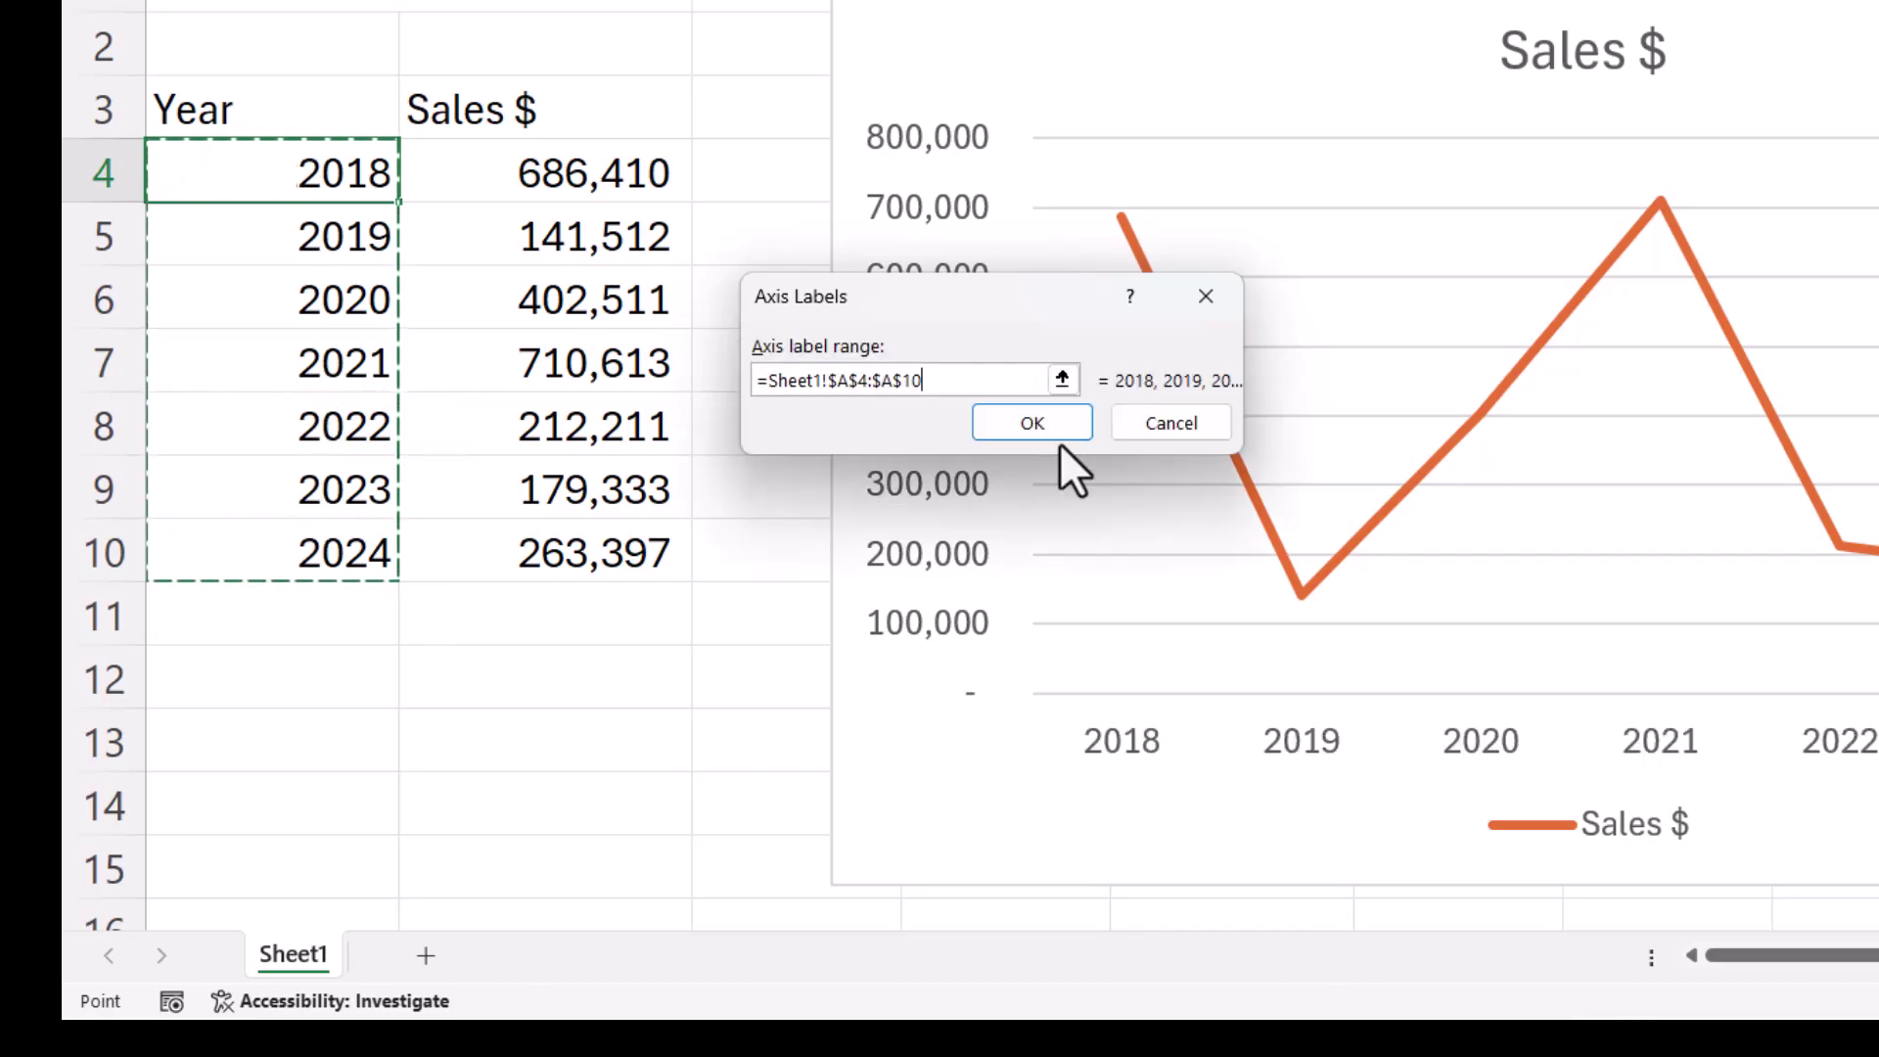
{"action": "left_click", "coordinate": [1041, 421]}
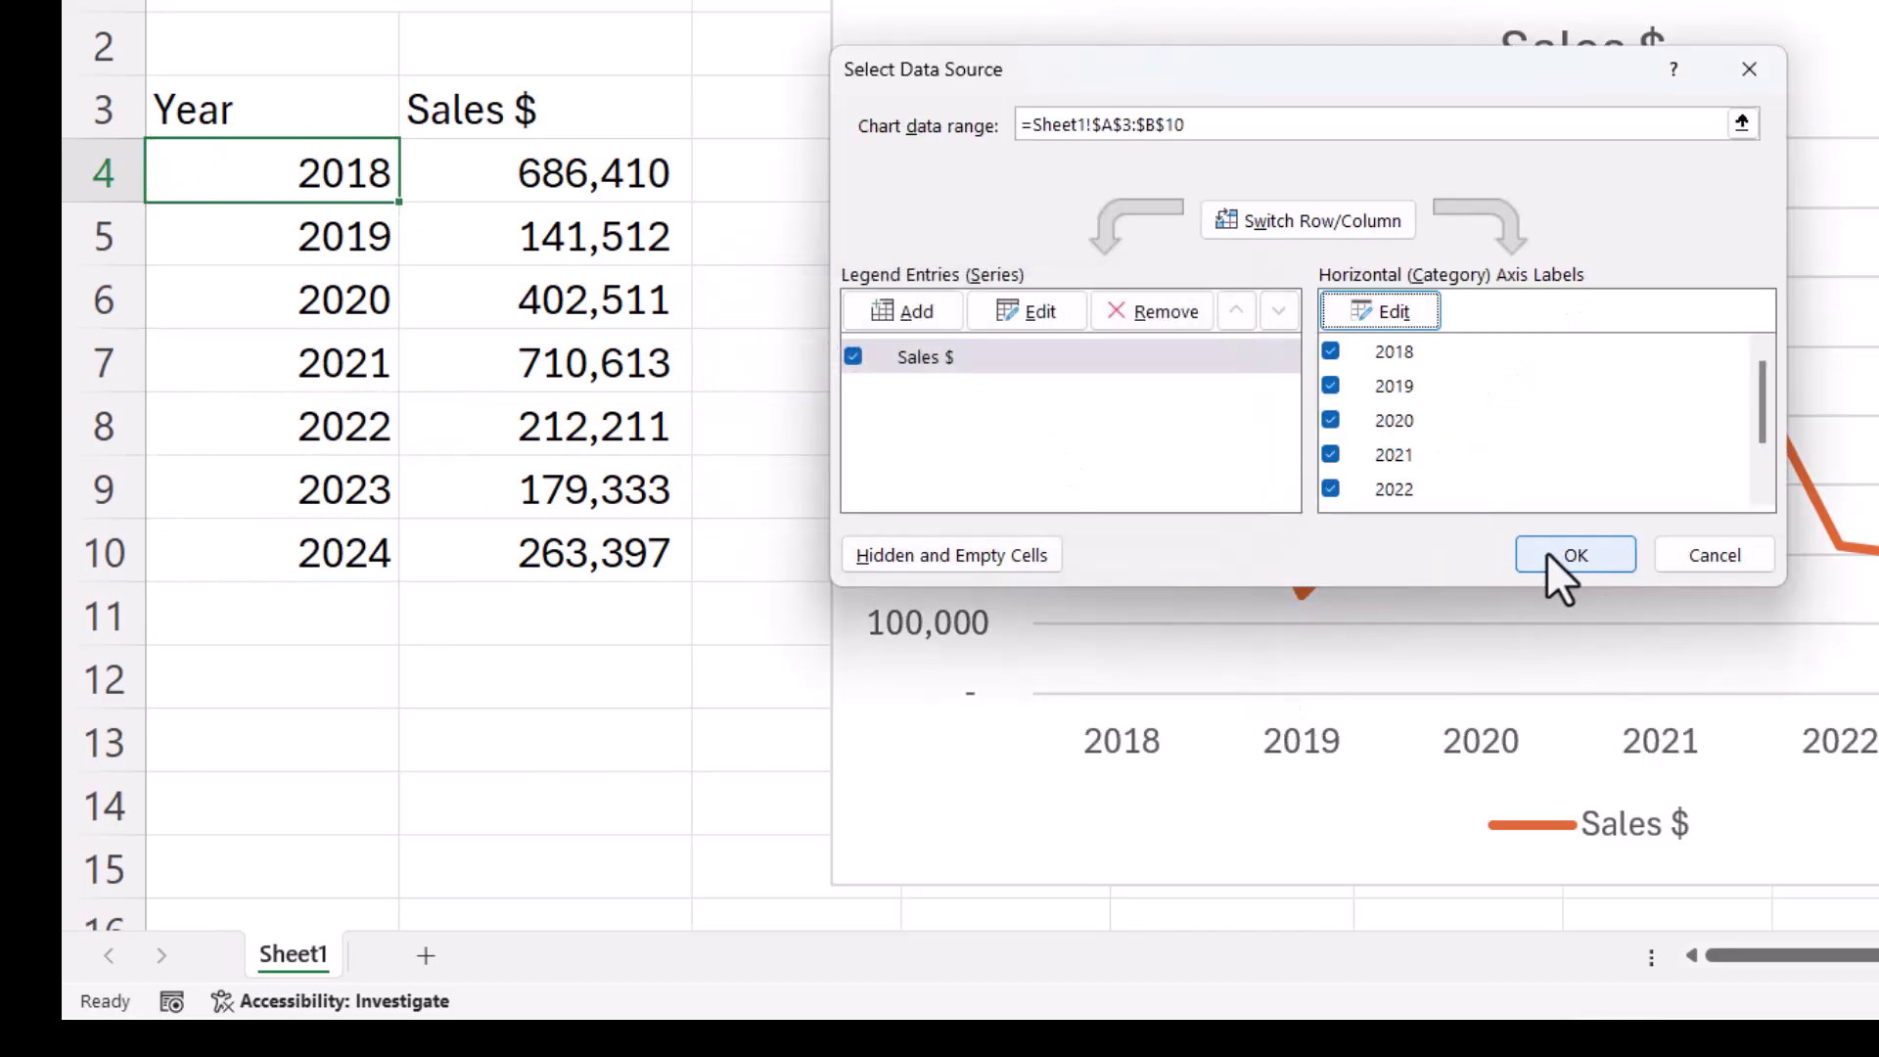
{"action": "left_click", "coordinate": [1573, 554]}
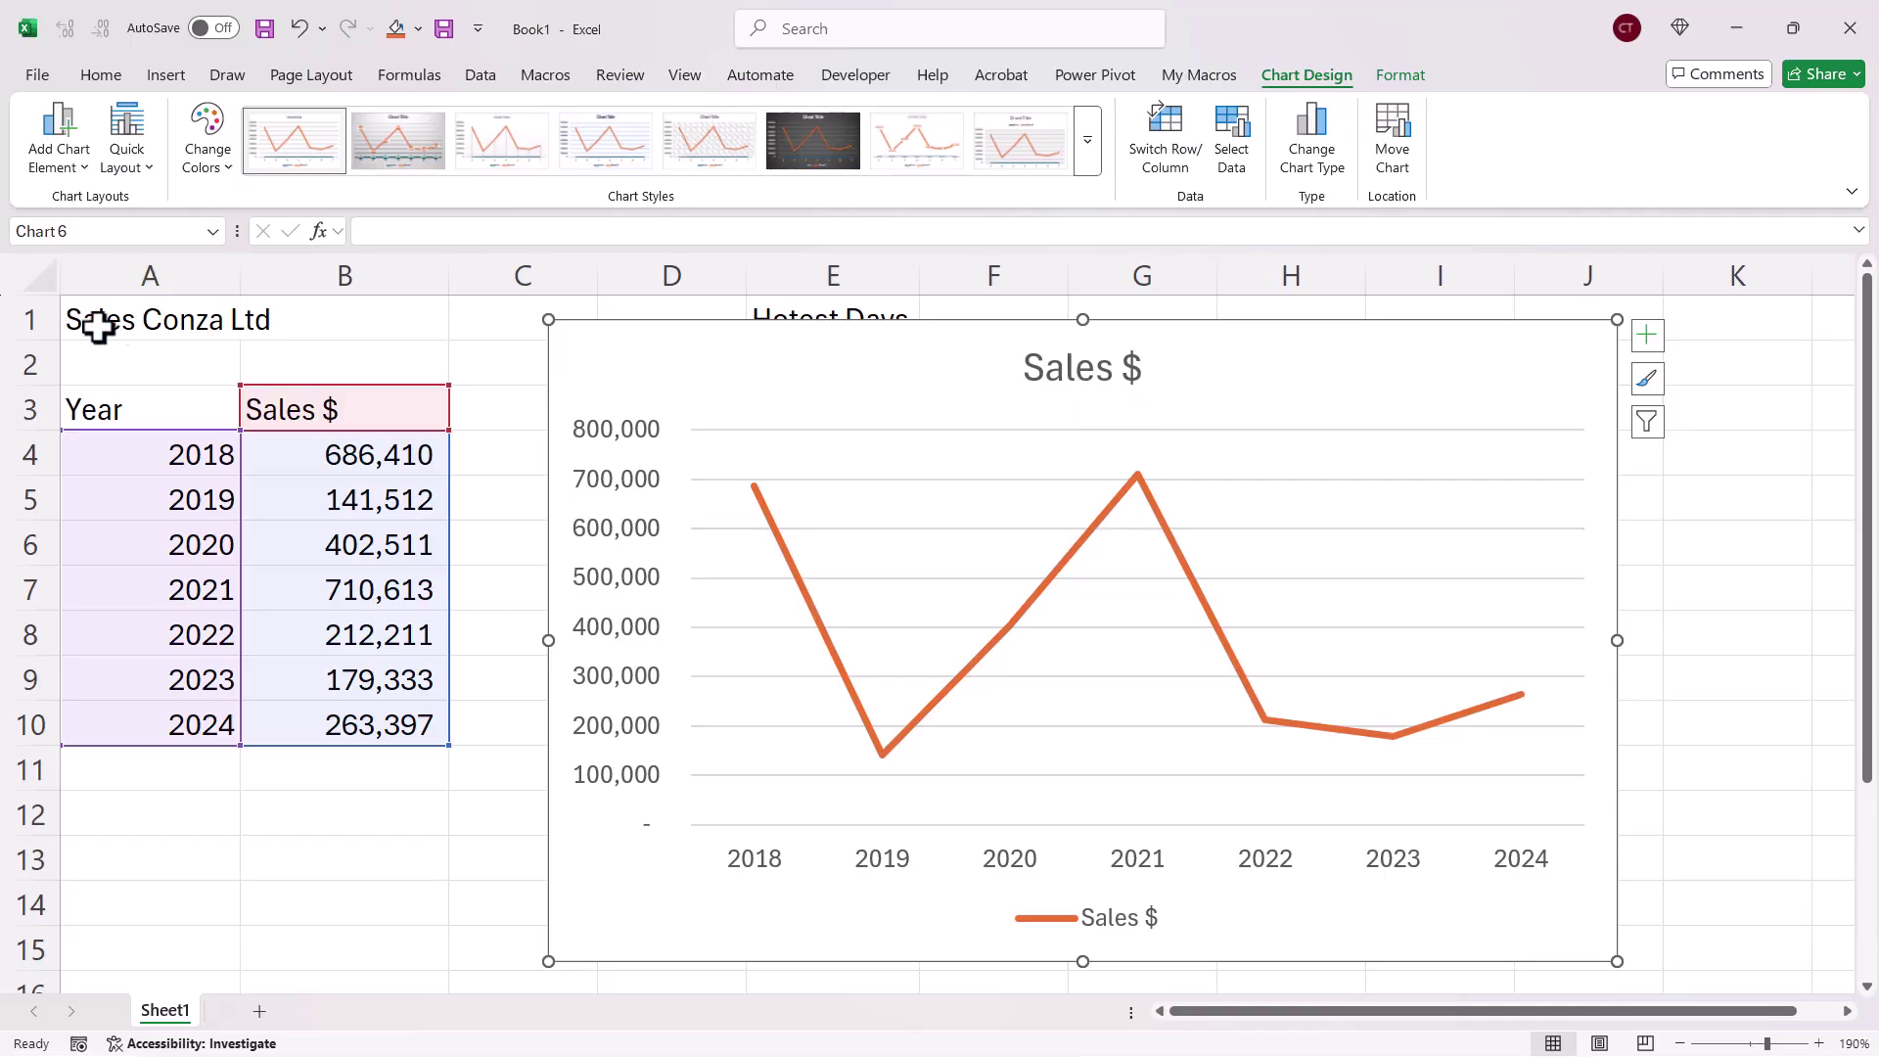
Link the chart title to cell A1 with =A1 so it reads Sales Conza Ltd
{"action": "left_click", "coordinate": [1086, 372]}
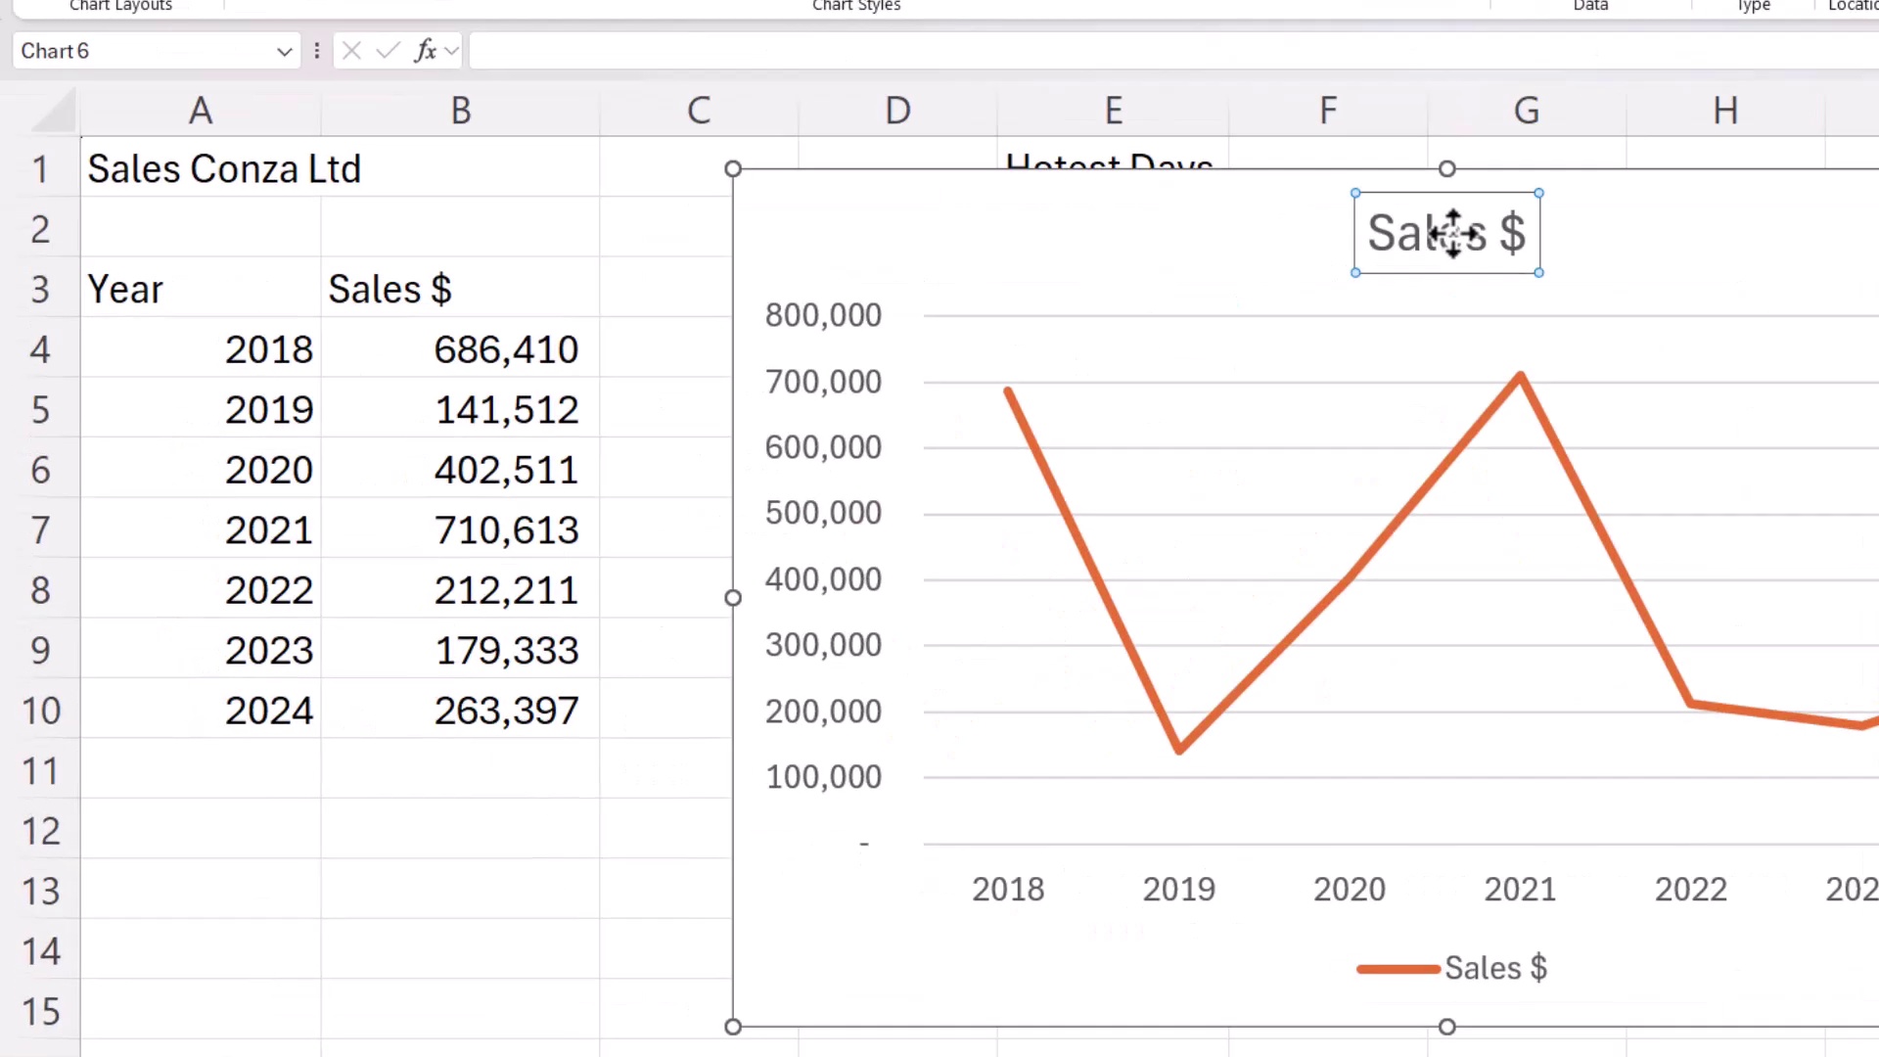
{"action": "left_click", "coordinate": [545, 49]}
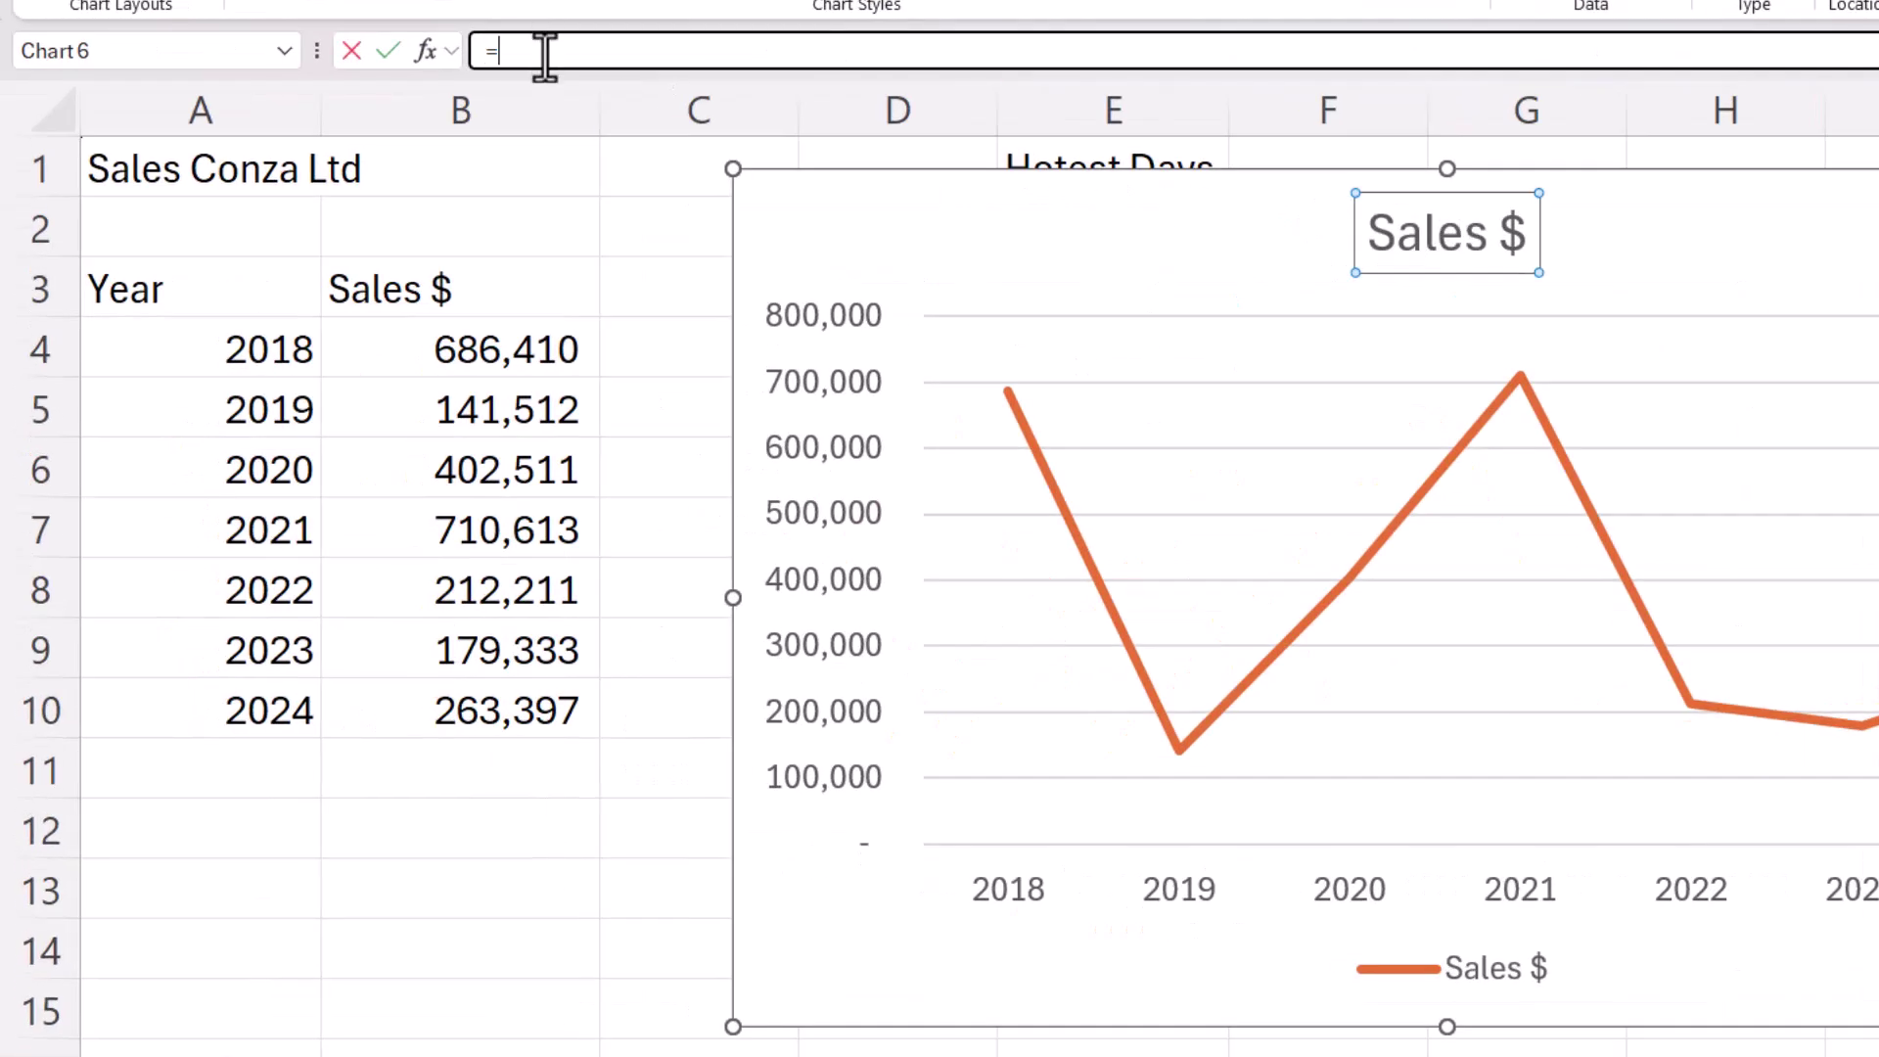
{"action": "left_click", "coordinate": [127, 168]}
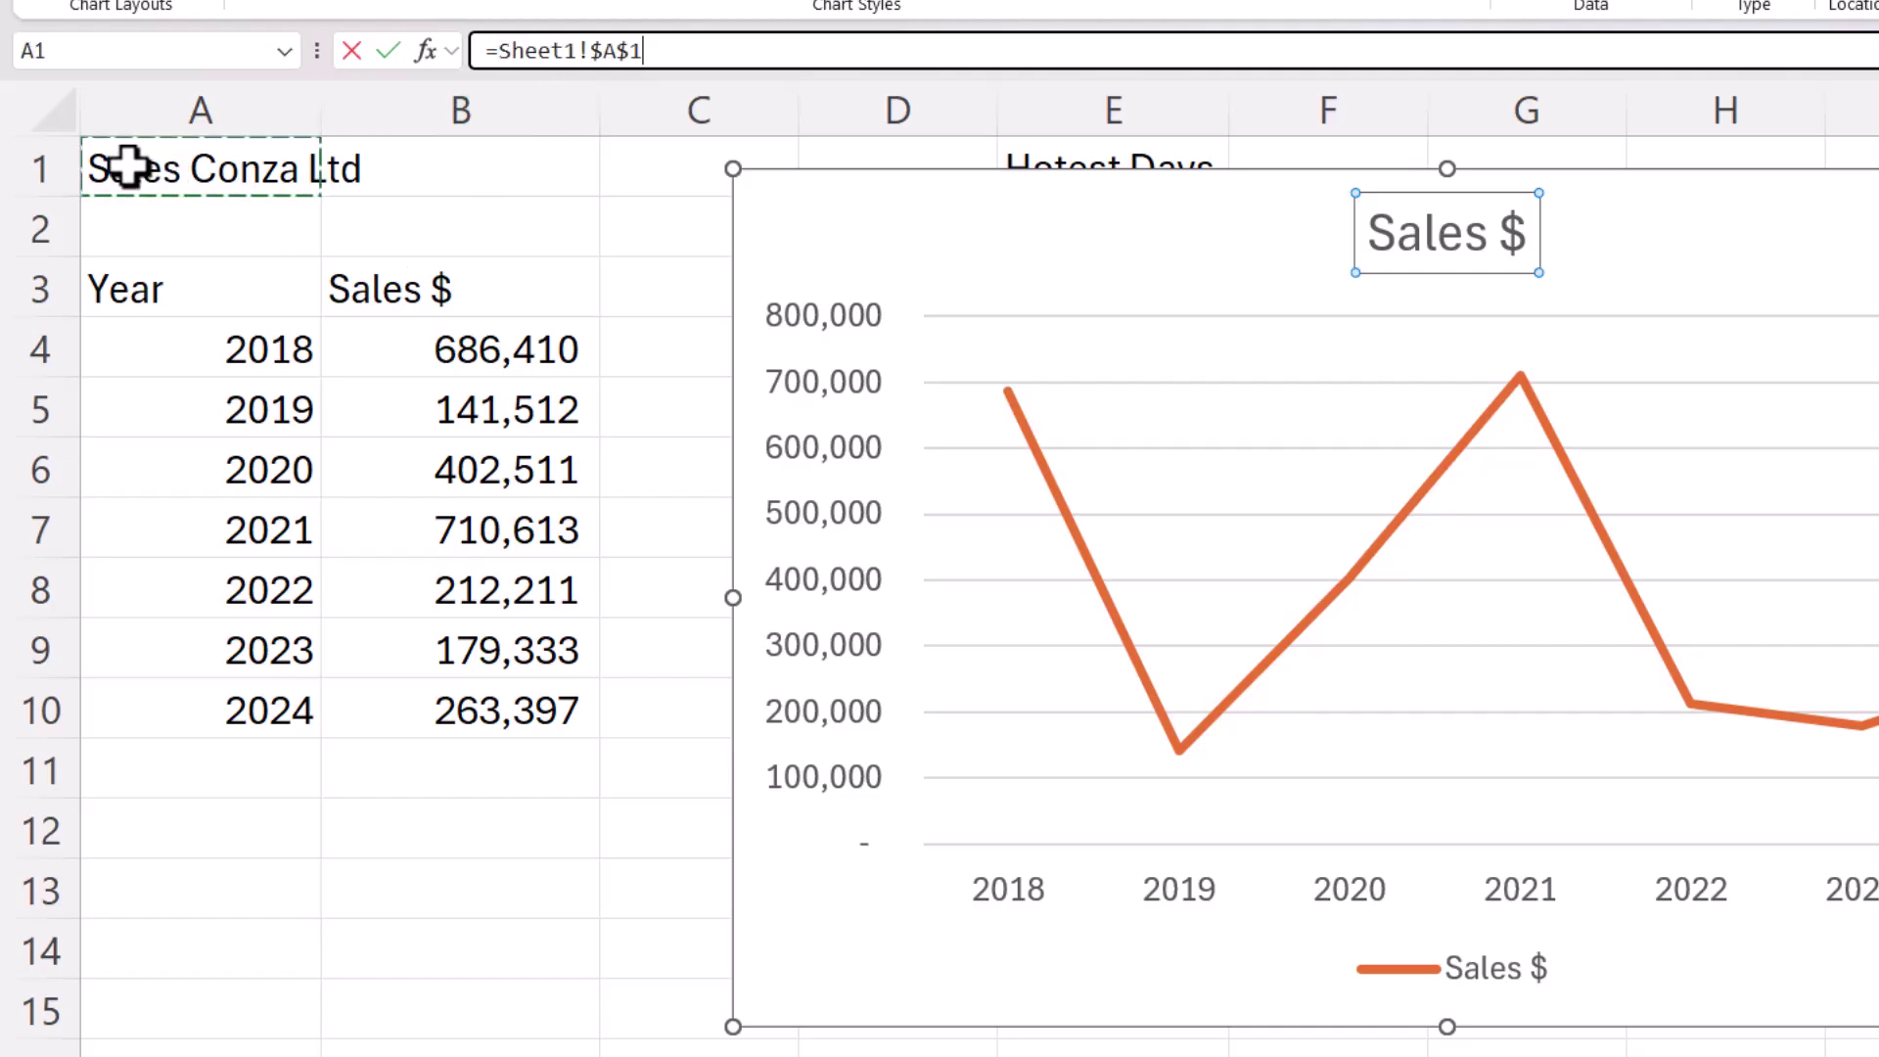
{"action": "key", "text": "Return"}
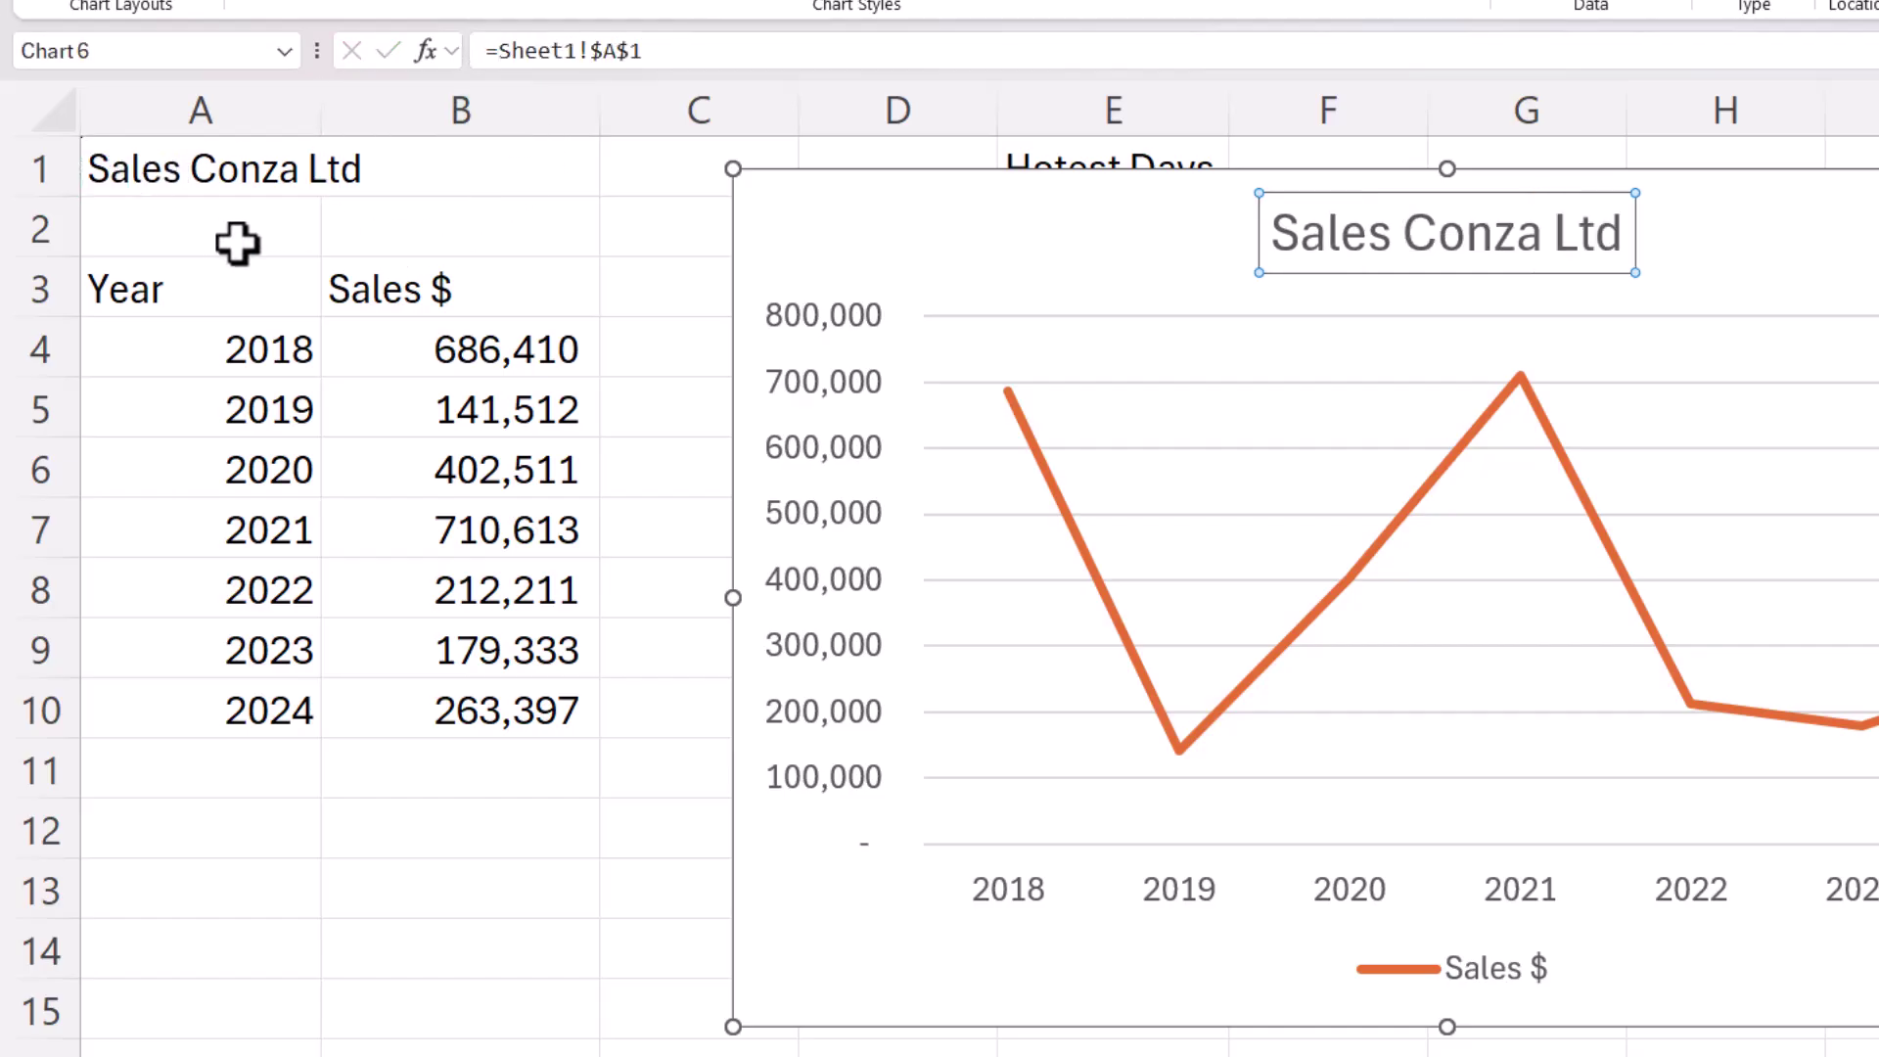
{"action": "left_click", "coordinate": [161, 168]}
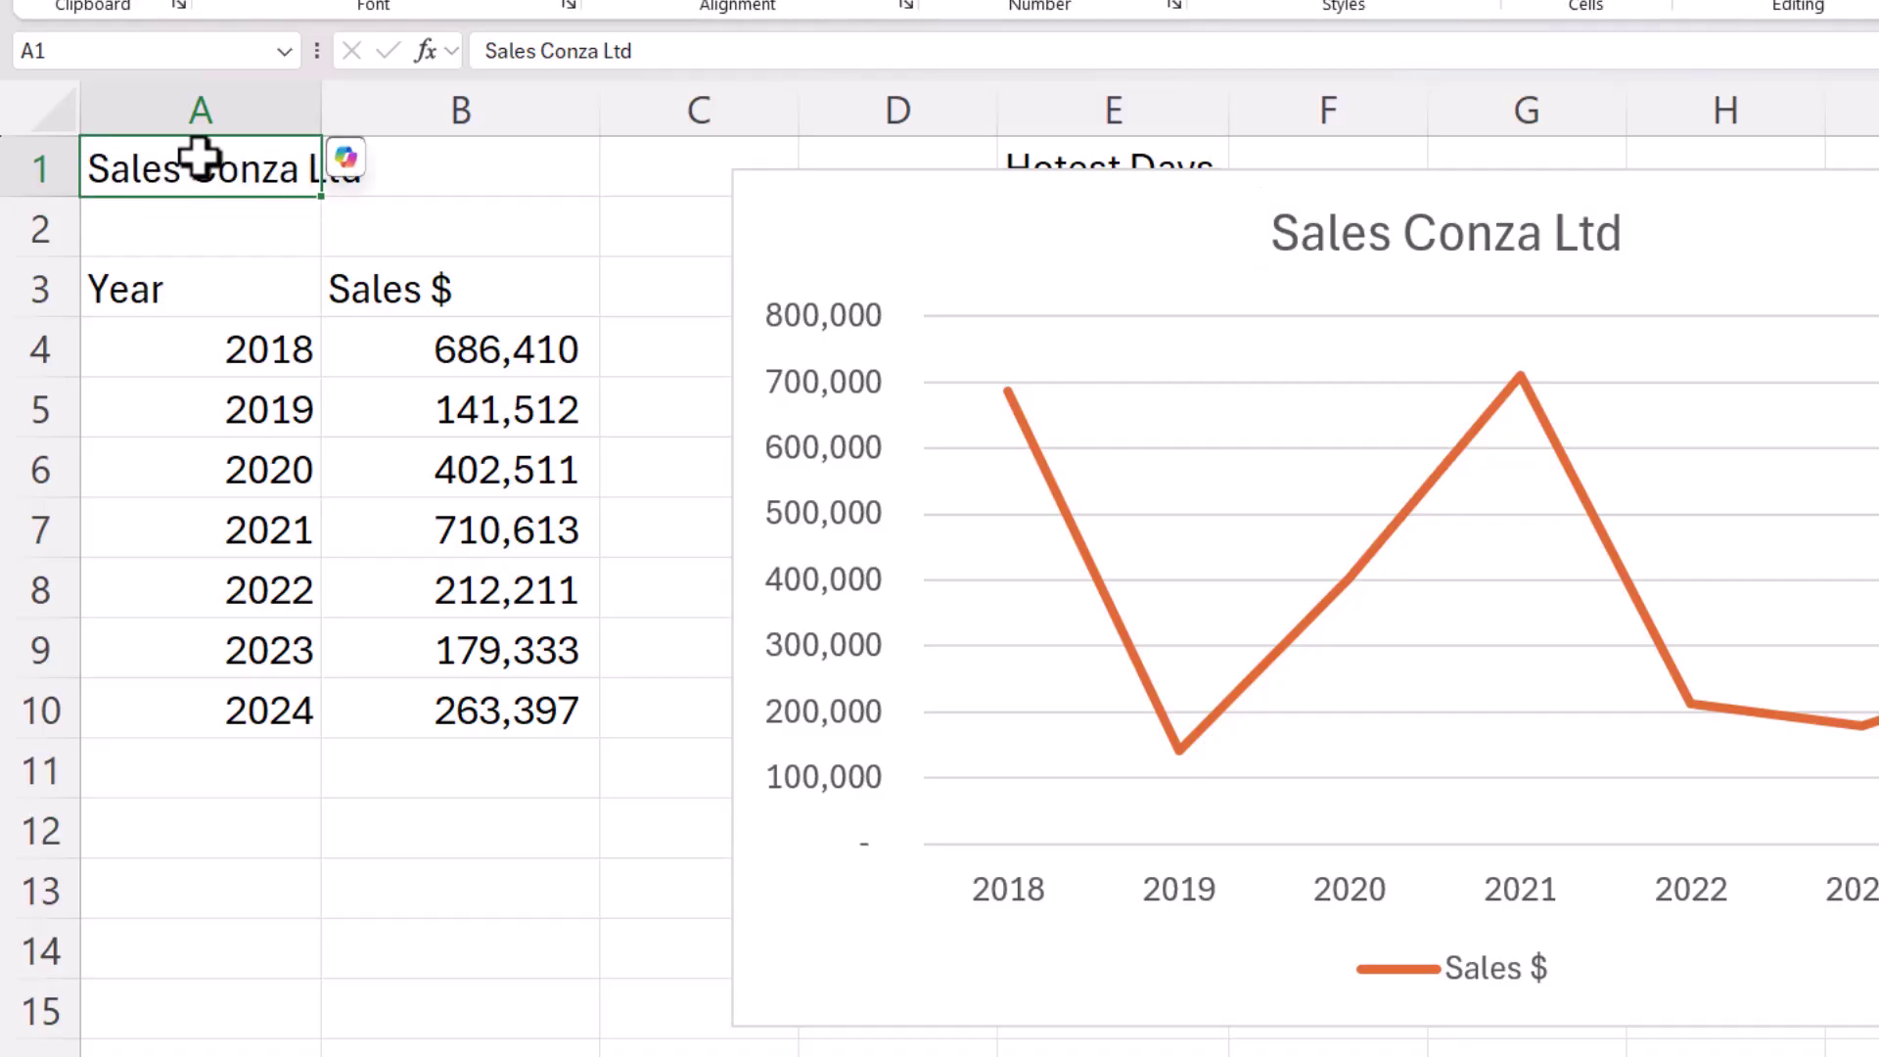
Change cell A1 to 'Sales Conza & Sons Ltd' so the linked chart title updates
{"action": "left_click", "coordinate": [596, 51]}
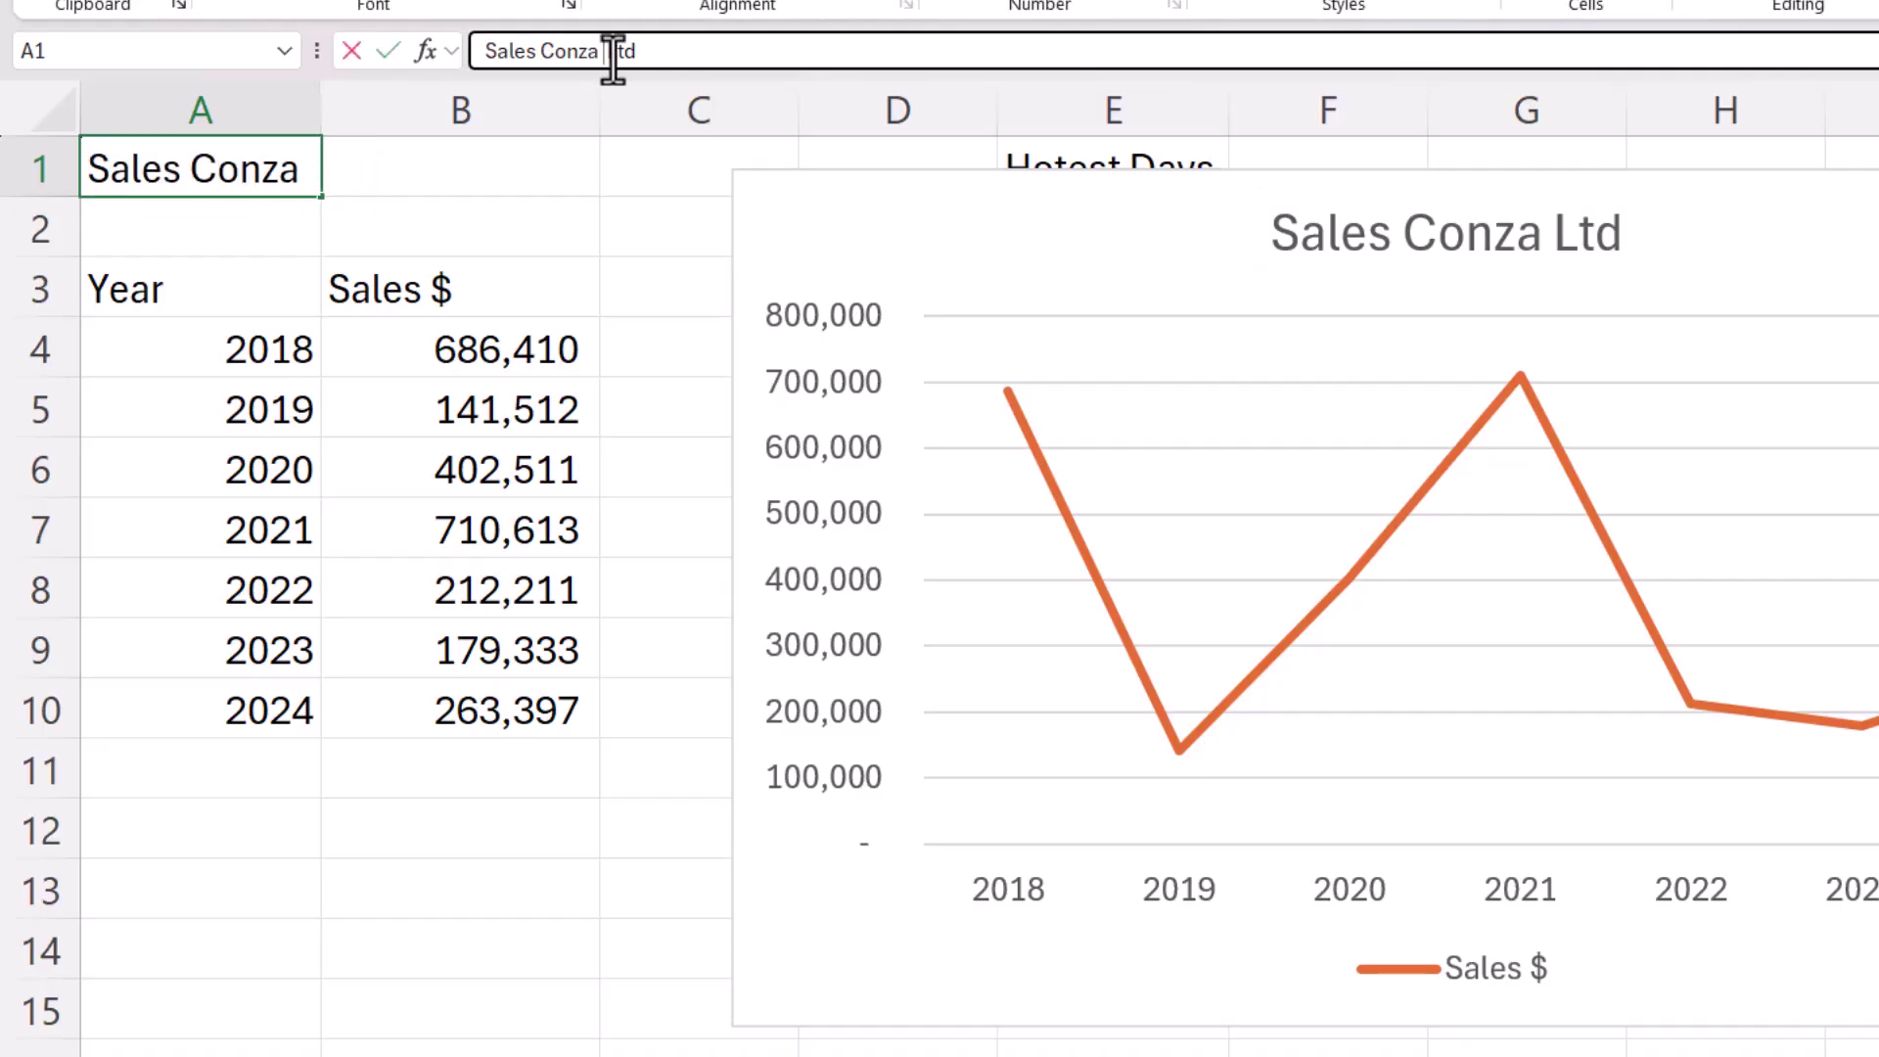
{"action": "type", "text": "& Sons"}
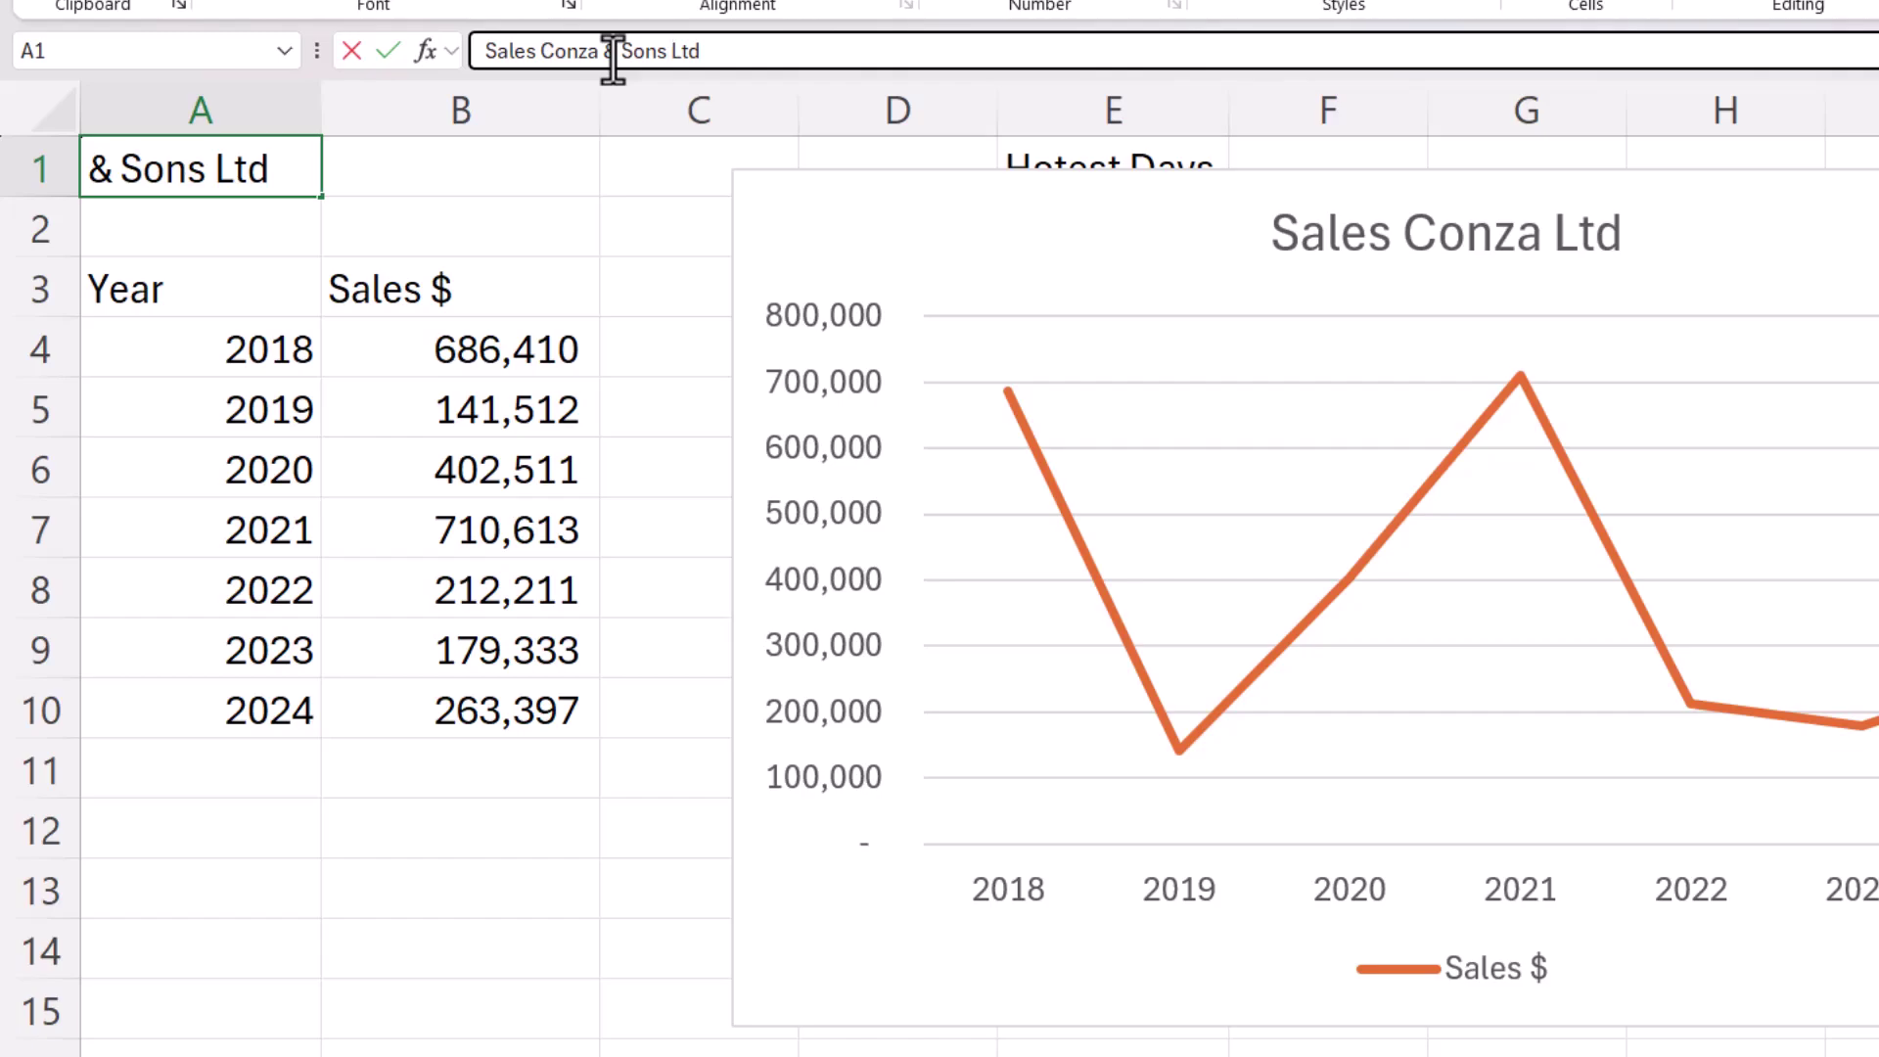
{"action": "key", "text": "Return"}
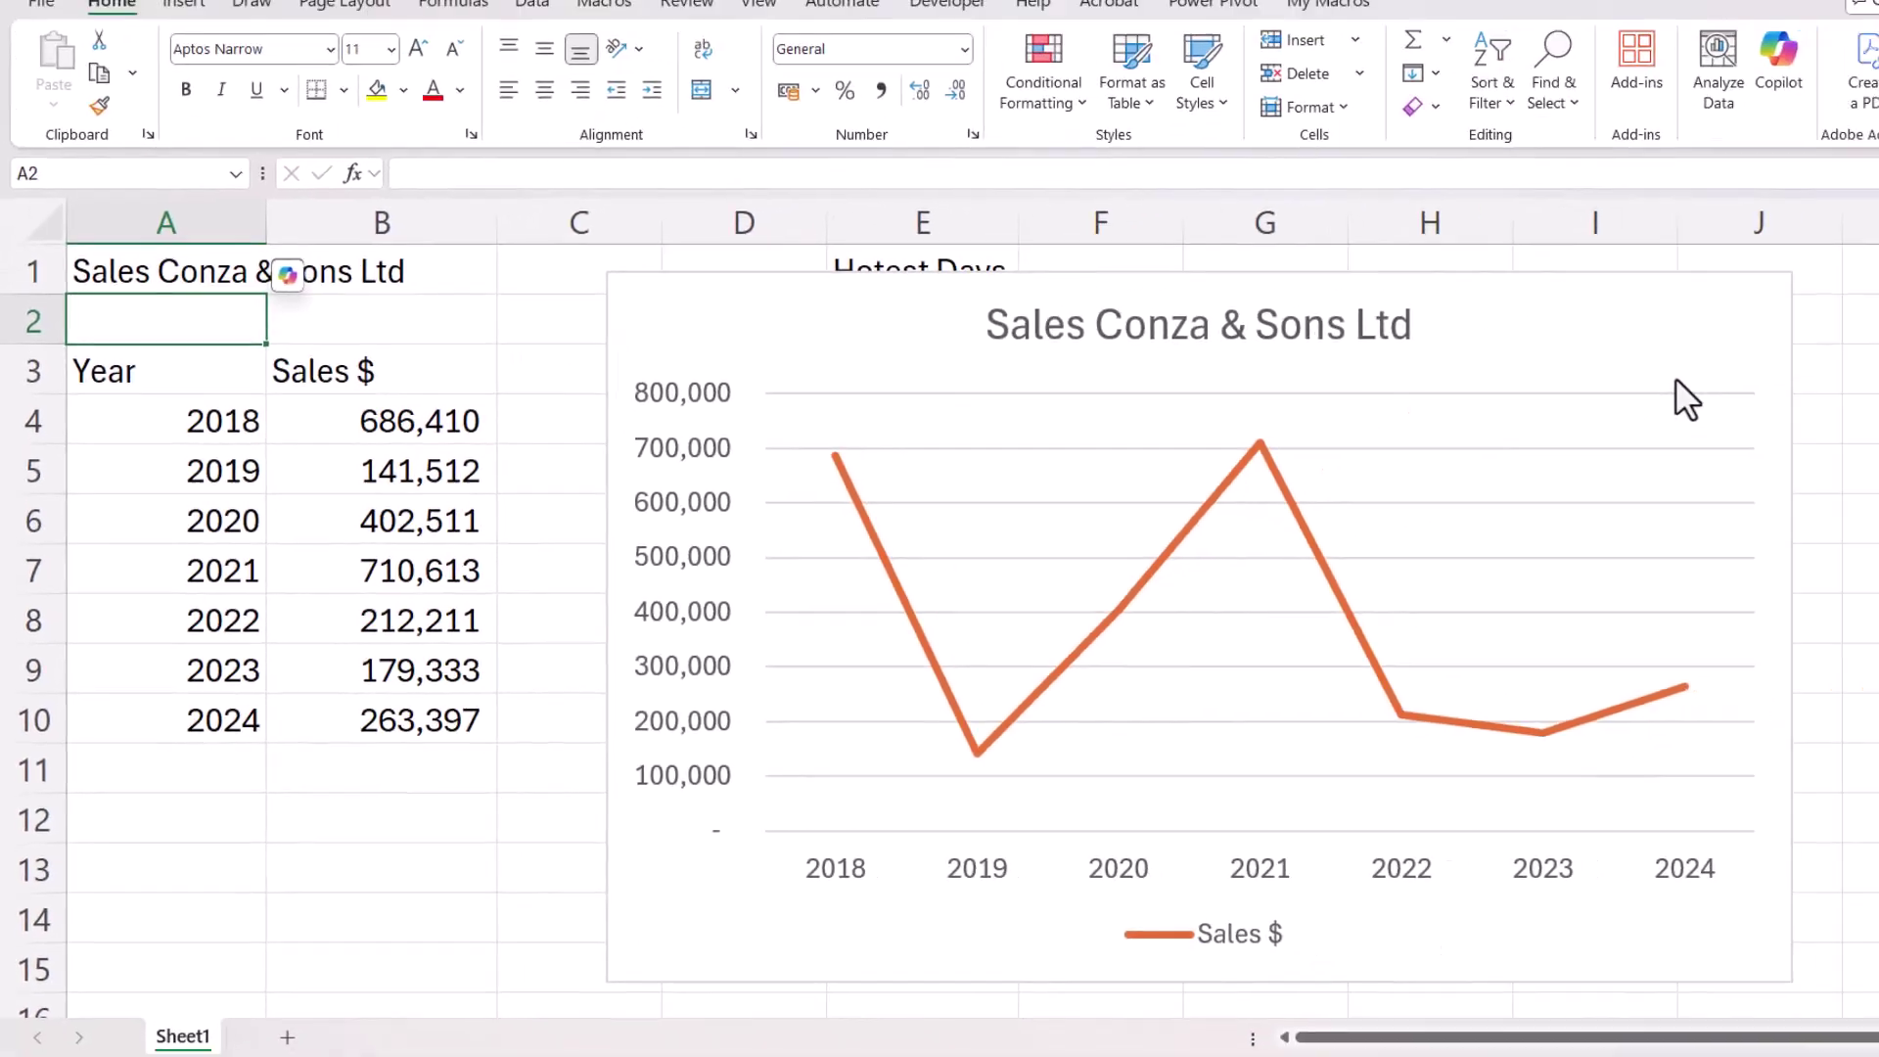
{"action": "left_click", "coordinate": [1874, 332]}
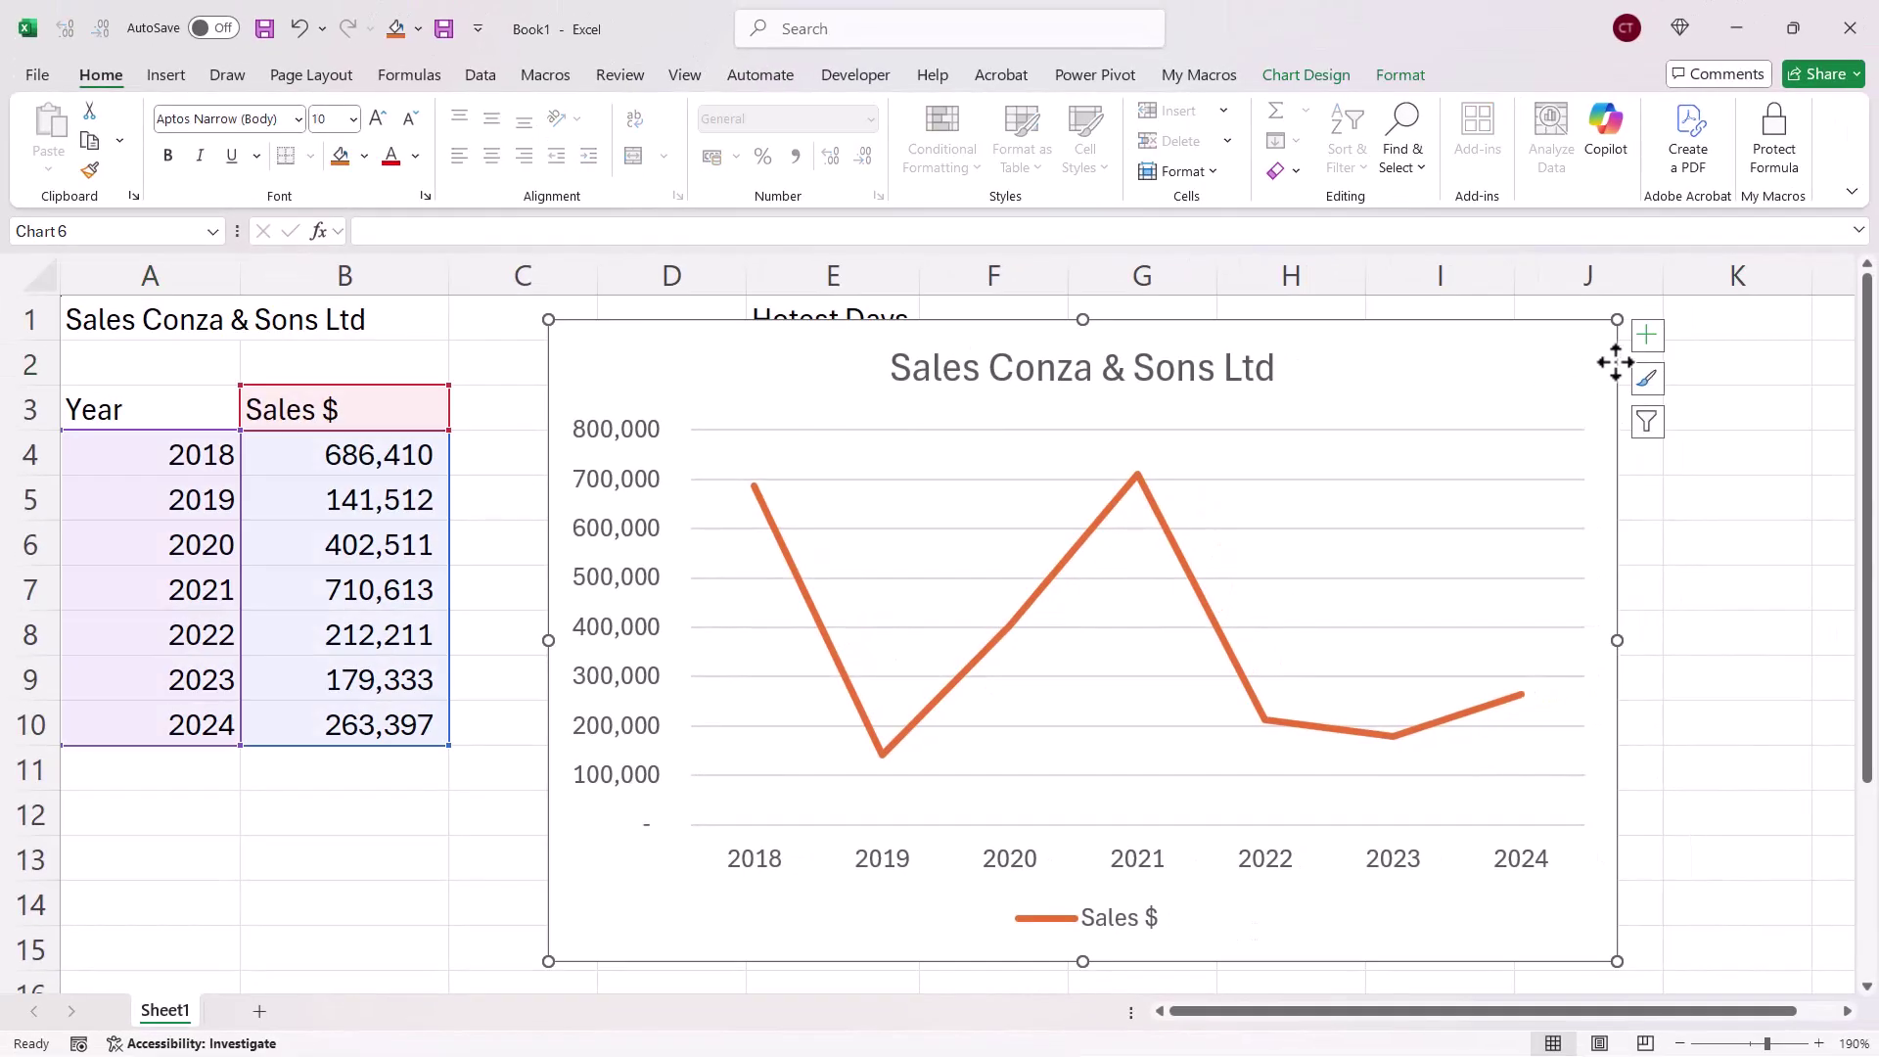
{"action": "left_click", "coordinate": [1645, 342]}
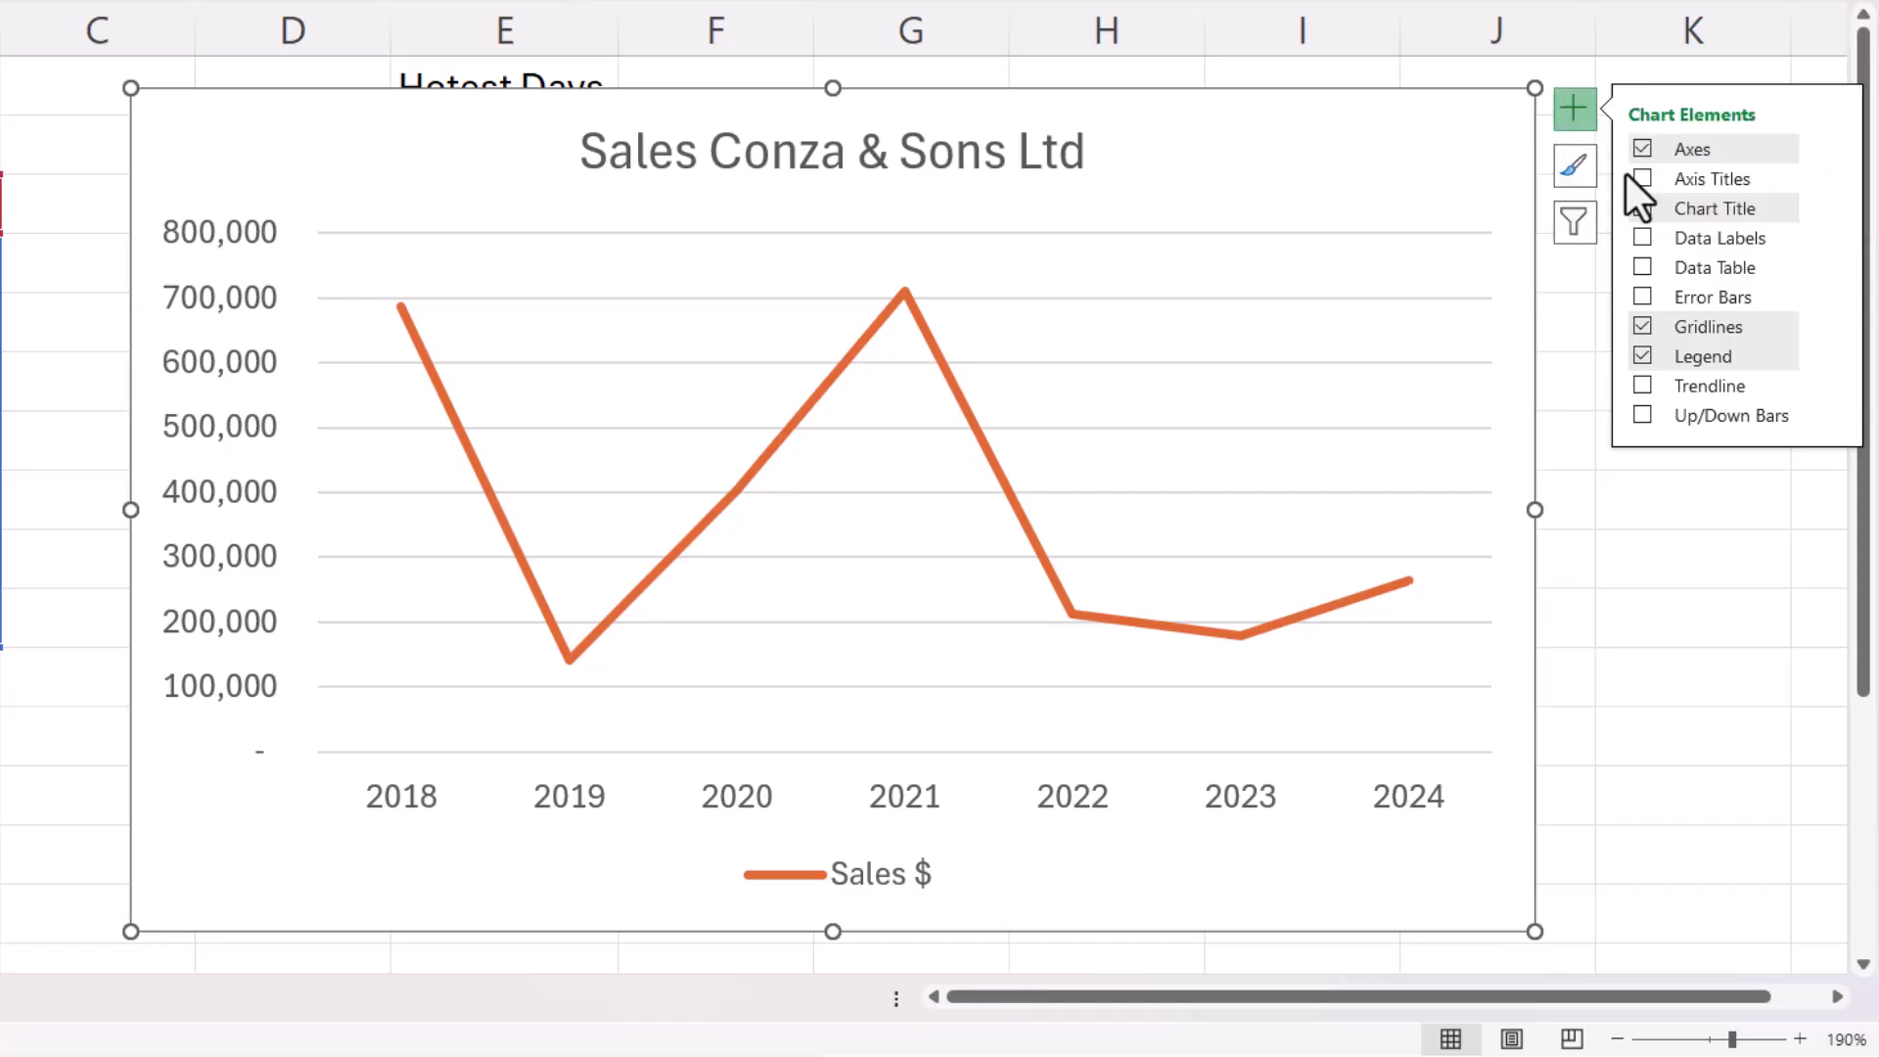
Add axis titles and link the vertical one to cell B3 so it reads Sales $
{"action": "left_click", "coordinate": [1642, 179]}
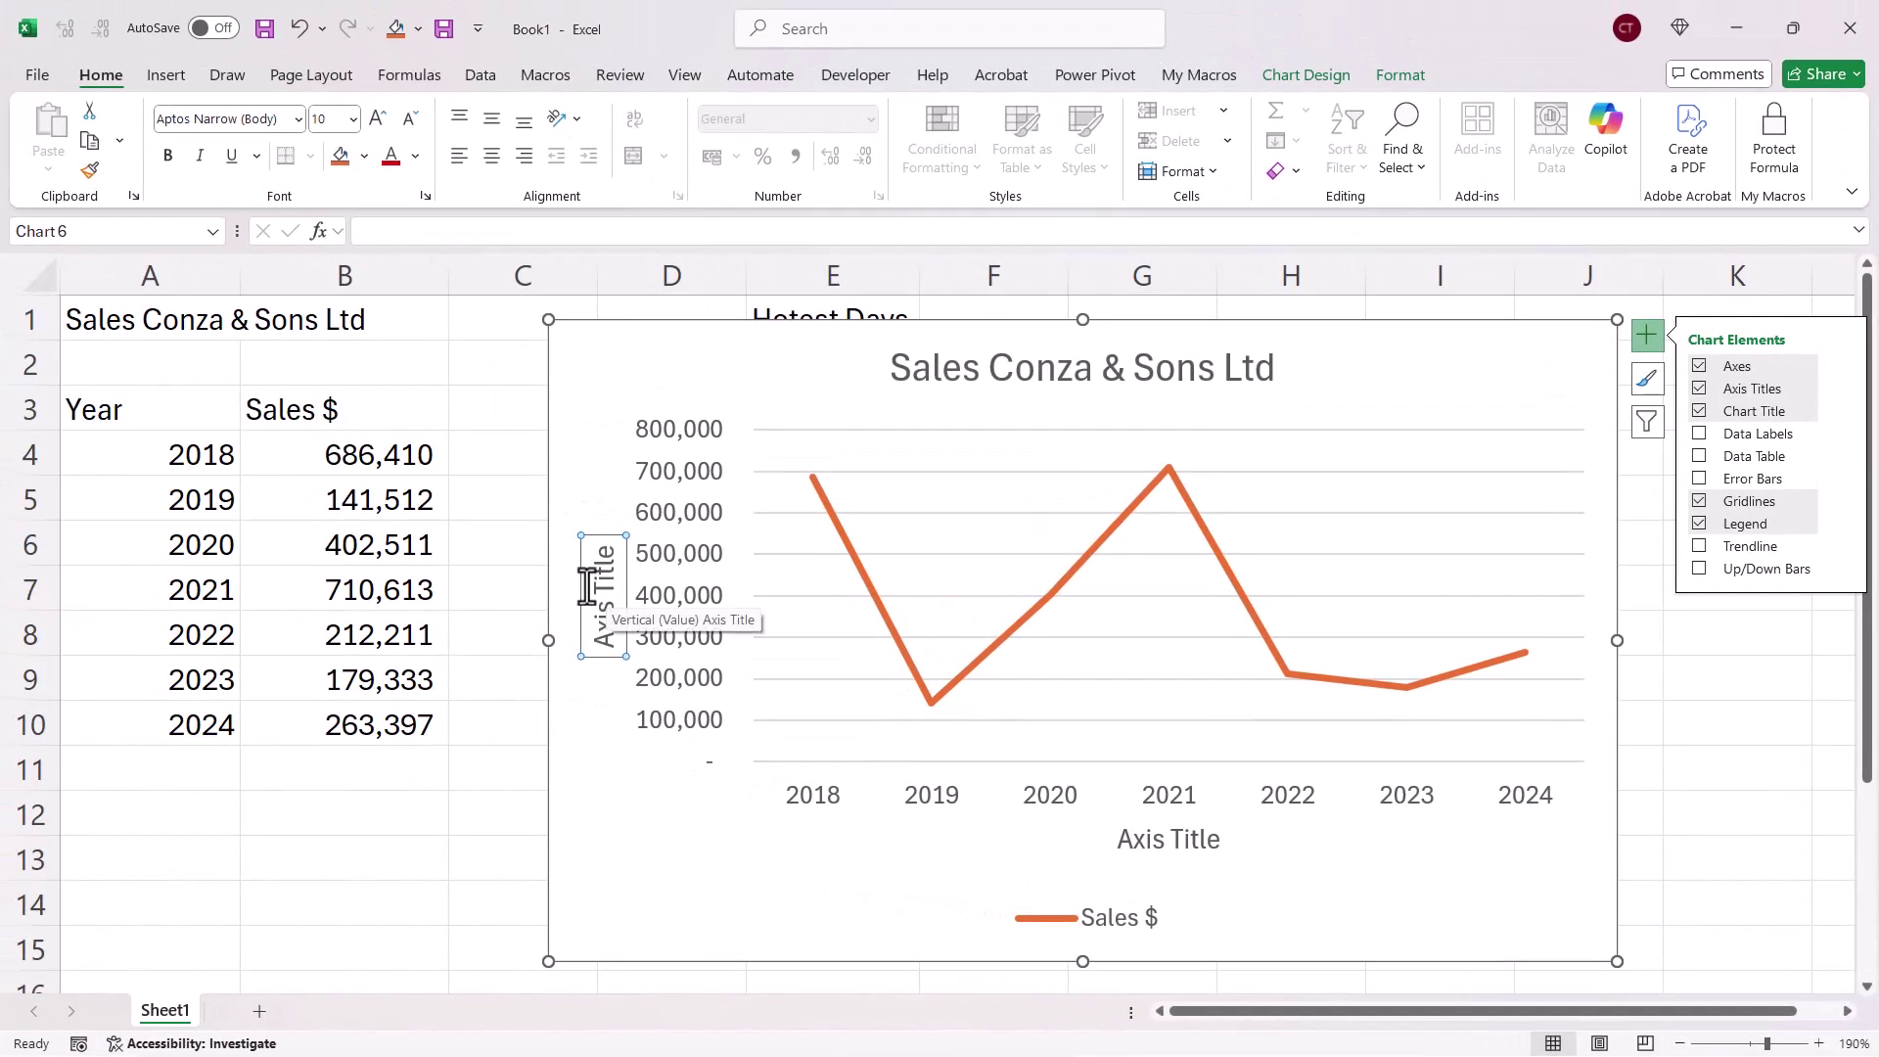
{"action": "left_click", "coordinate": [388, 235]}
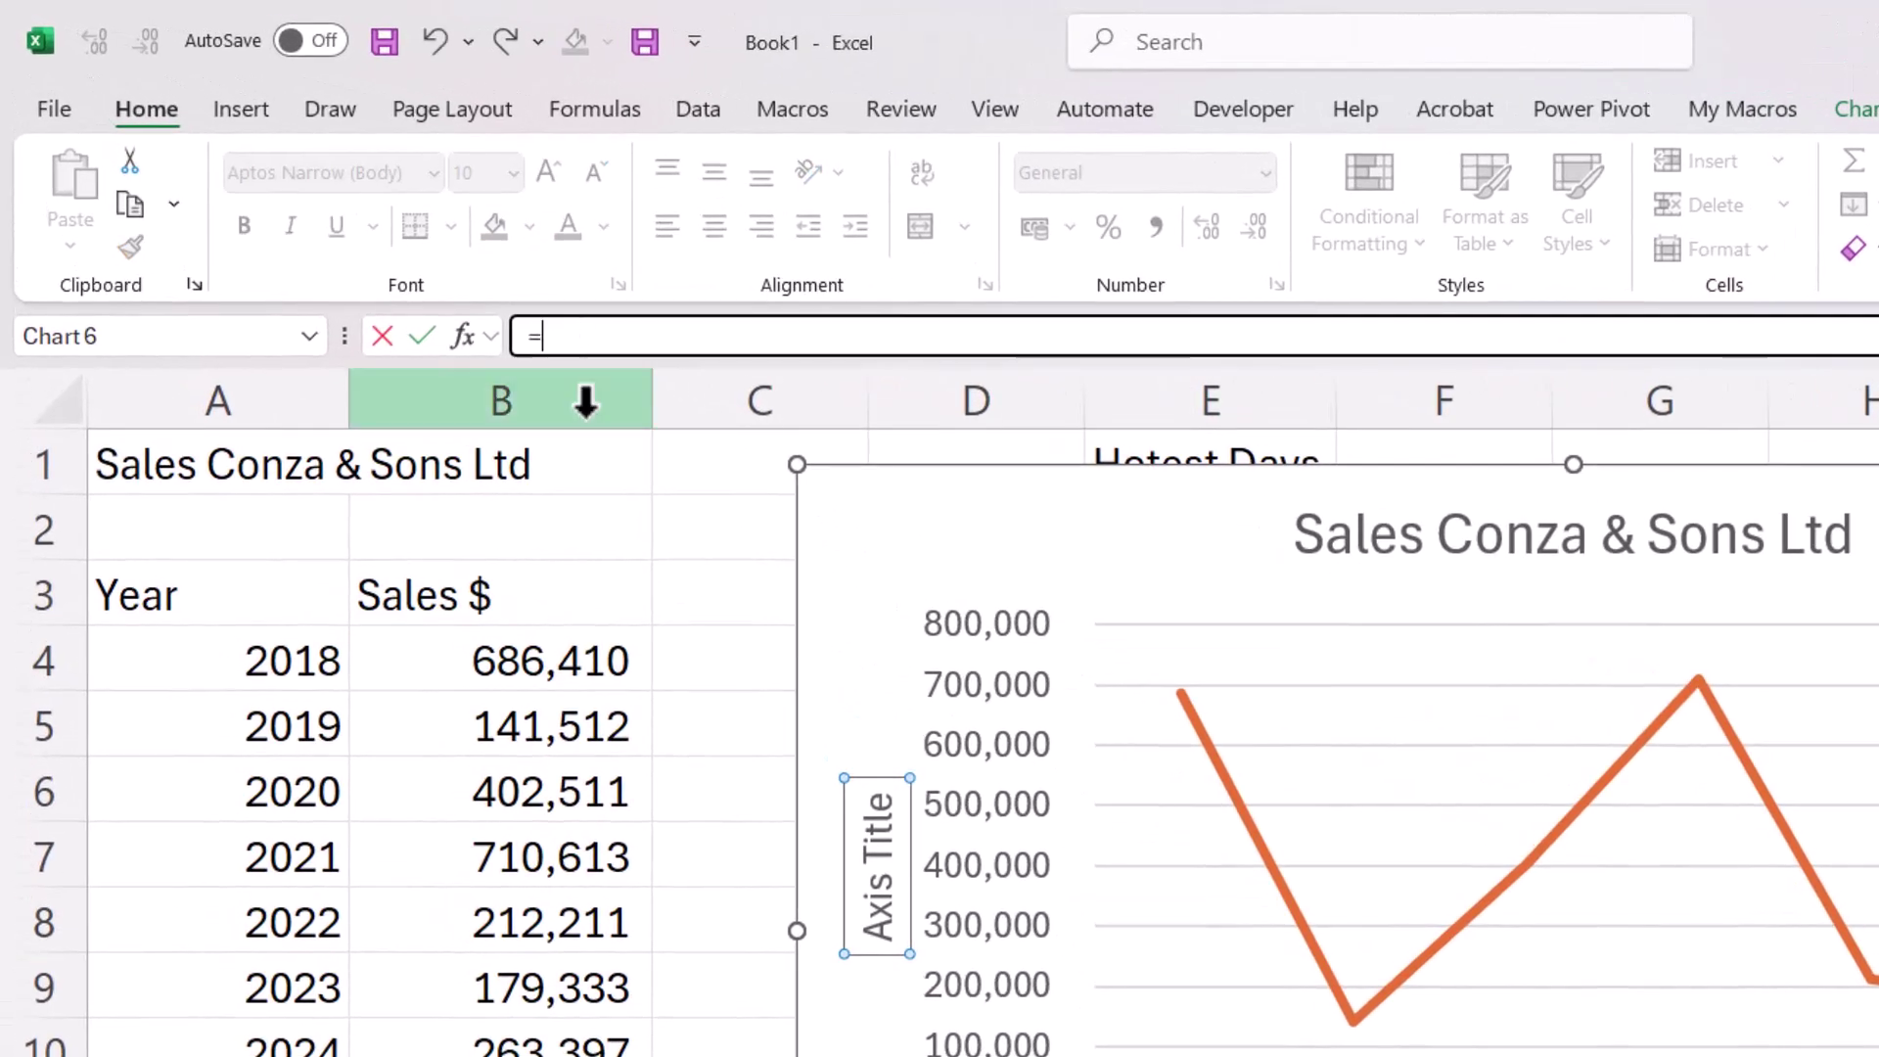
{"action": "left_click", "coordinate": [468, 599]}
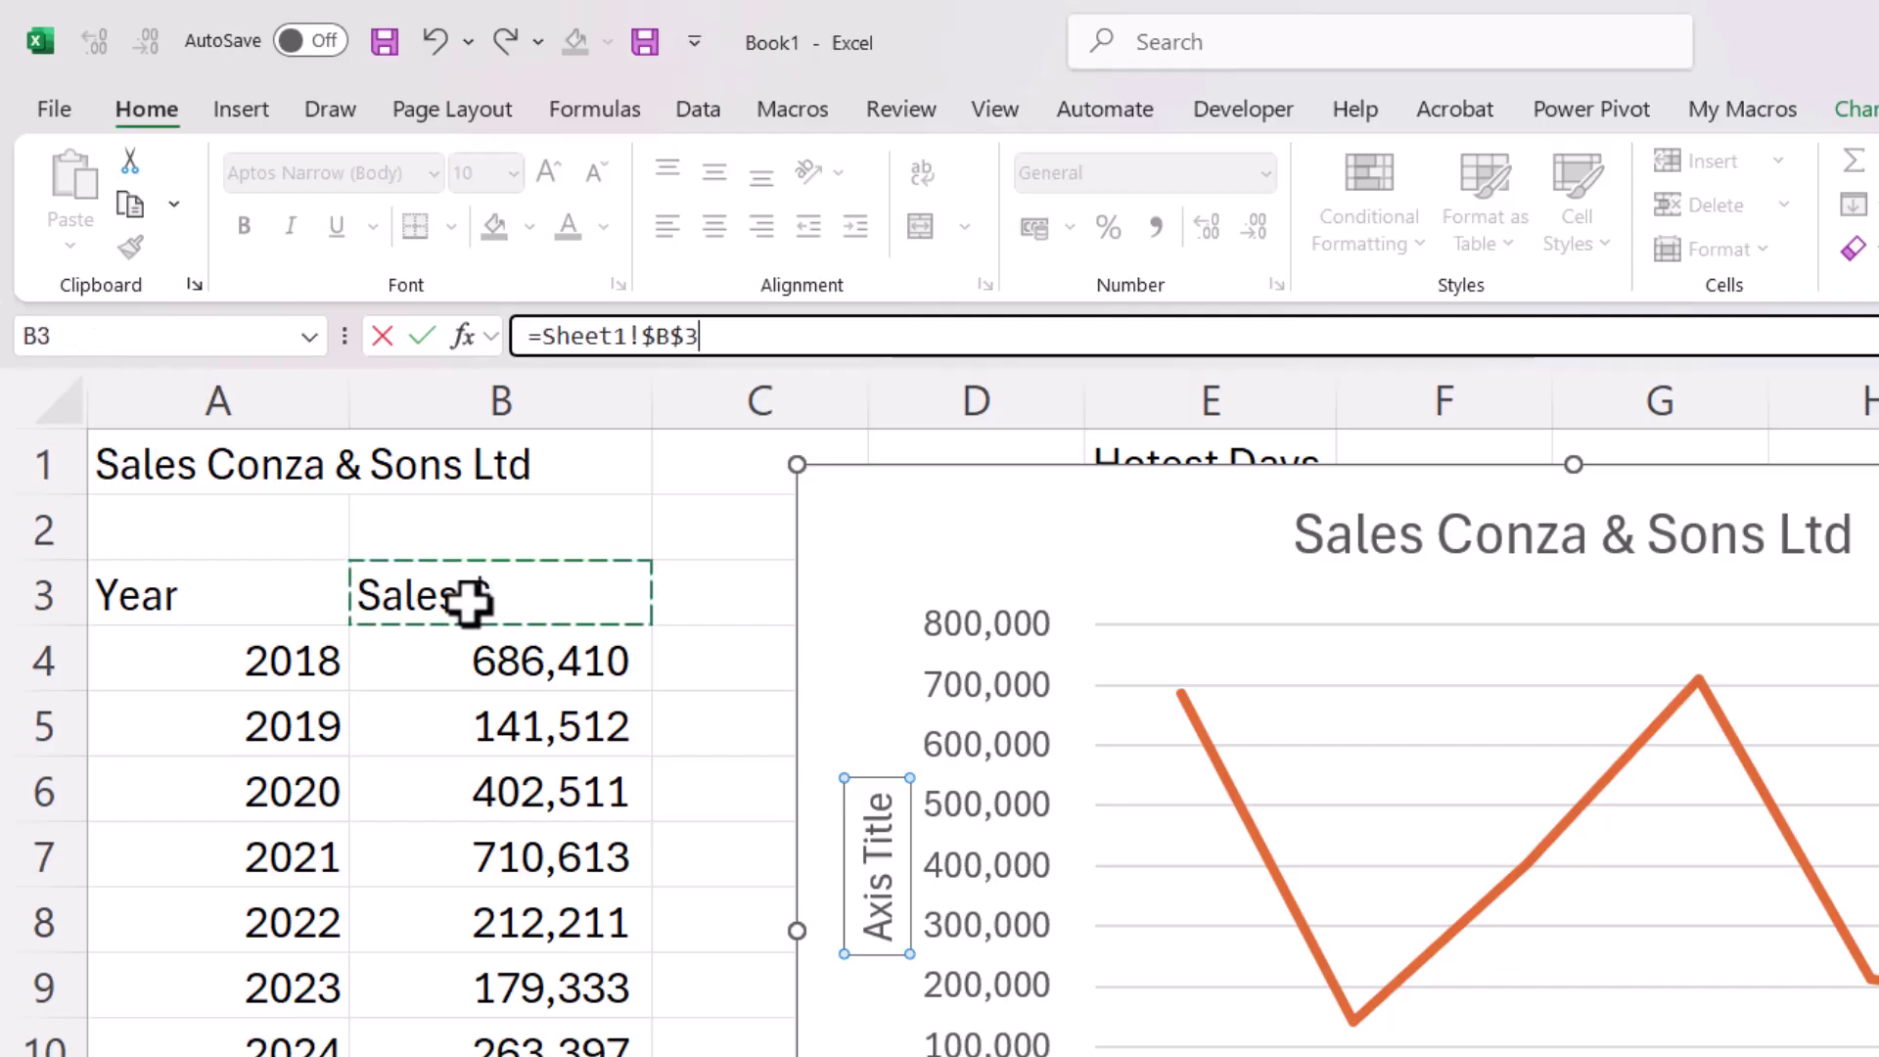
{"action": "key", "text": "Return"}
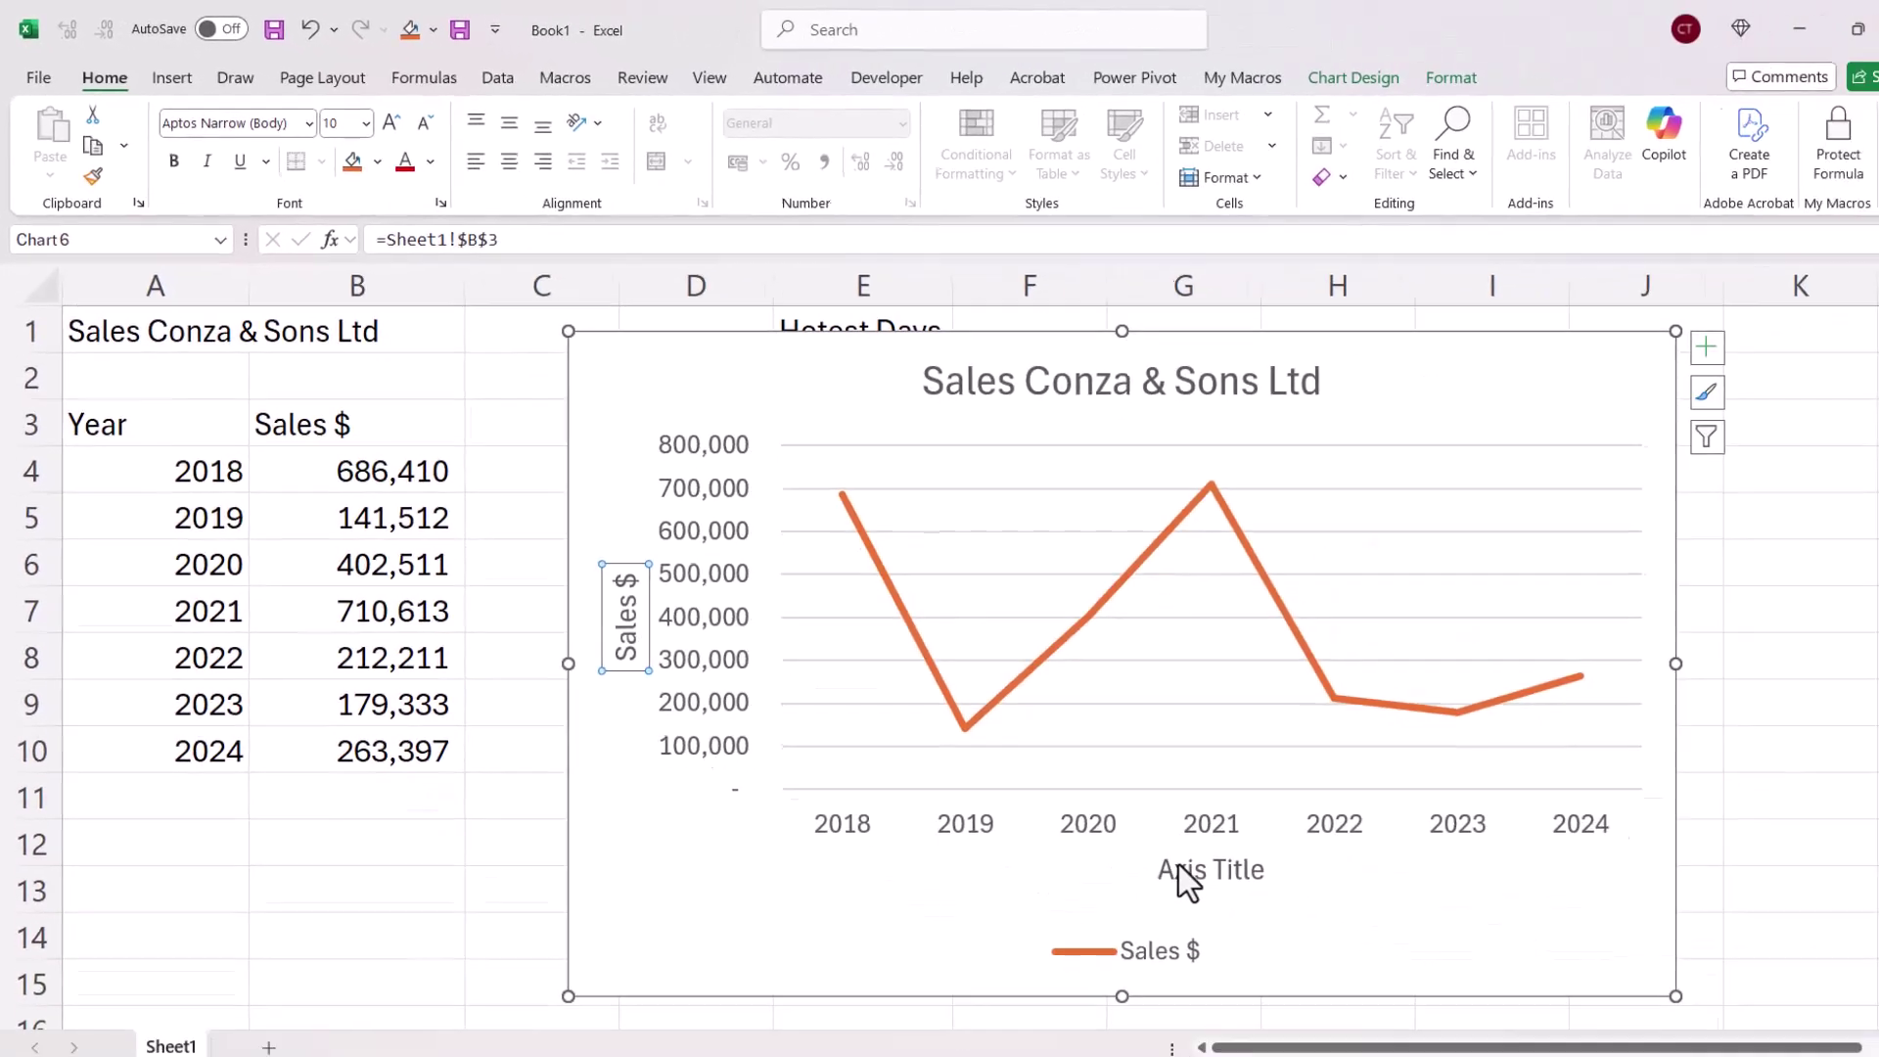
Link the horizontal axis title to cell A3 so it reads Year
{"action": "left_click", "coordinate": [1158, 843]}
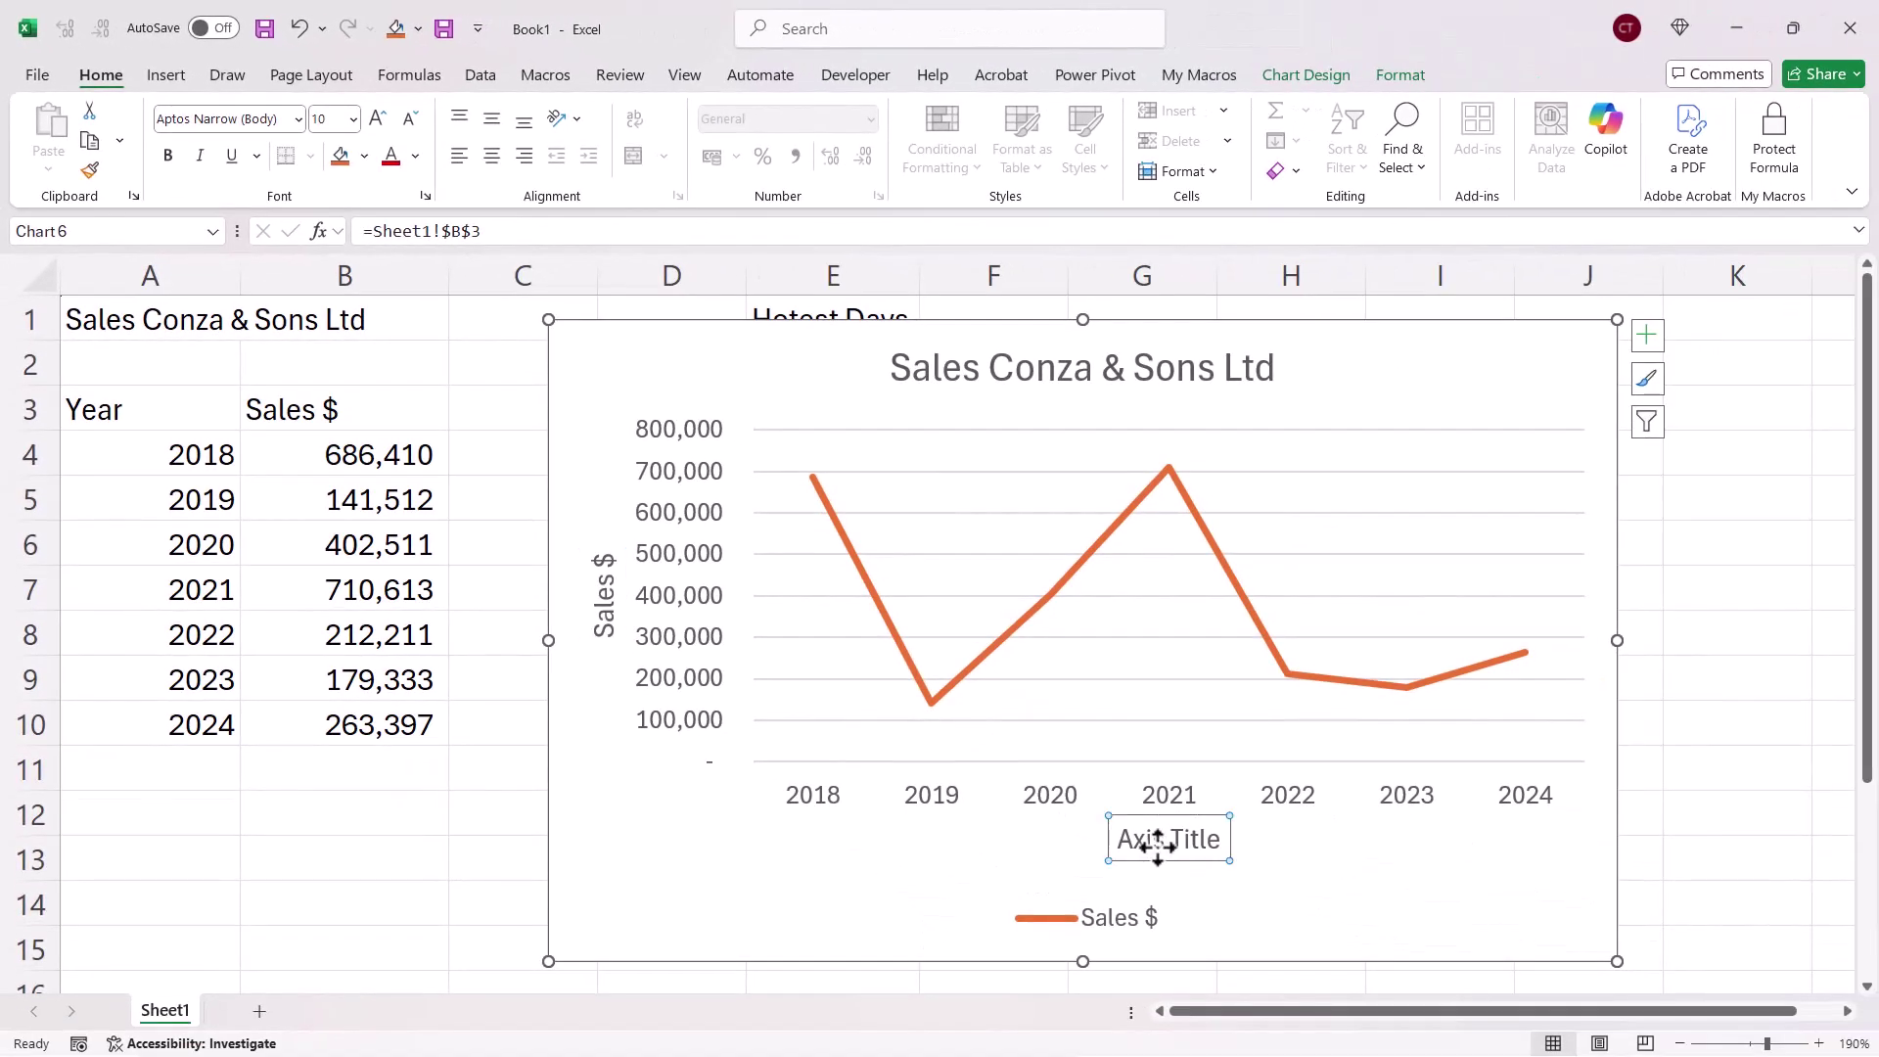
{"action": "left_click", "coordinate": [395, 233]}
{"action": "type", "text": "="}
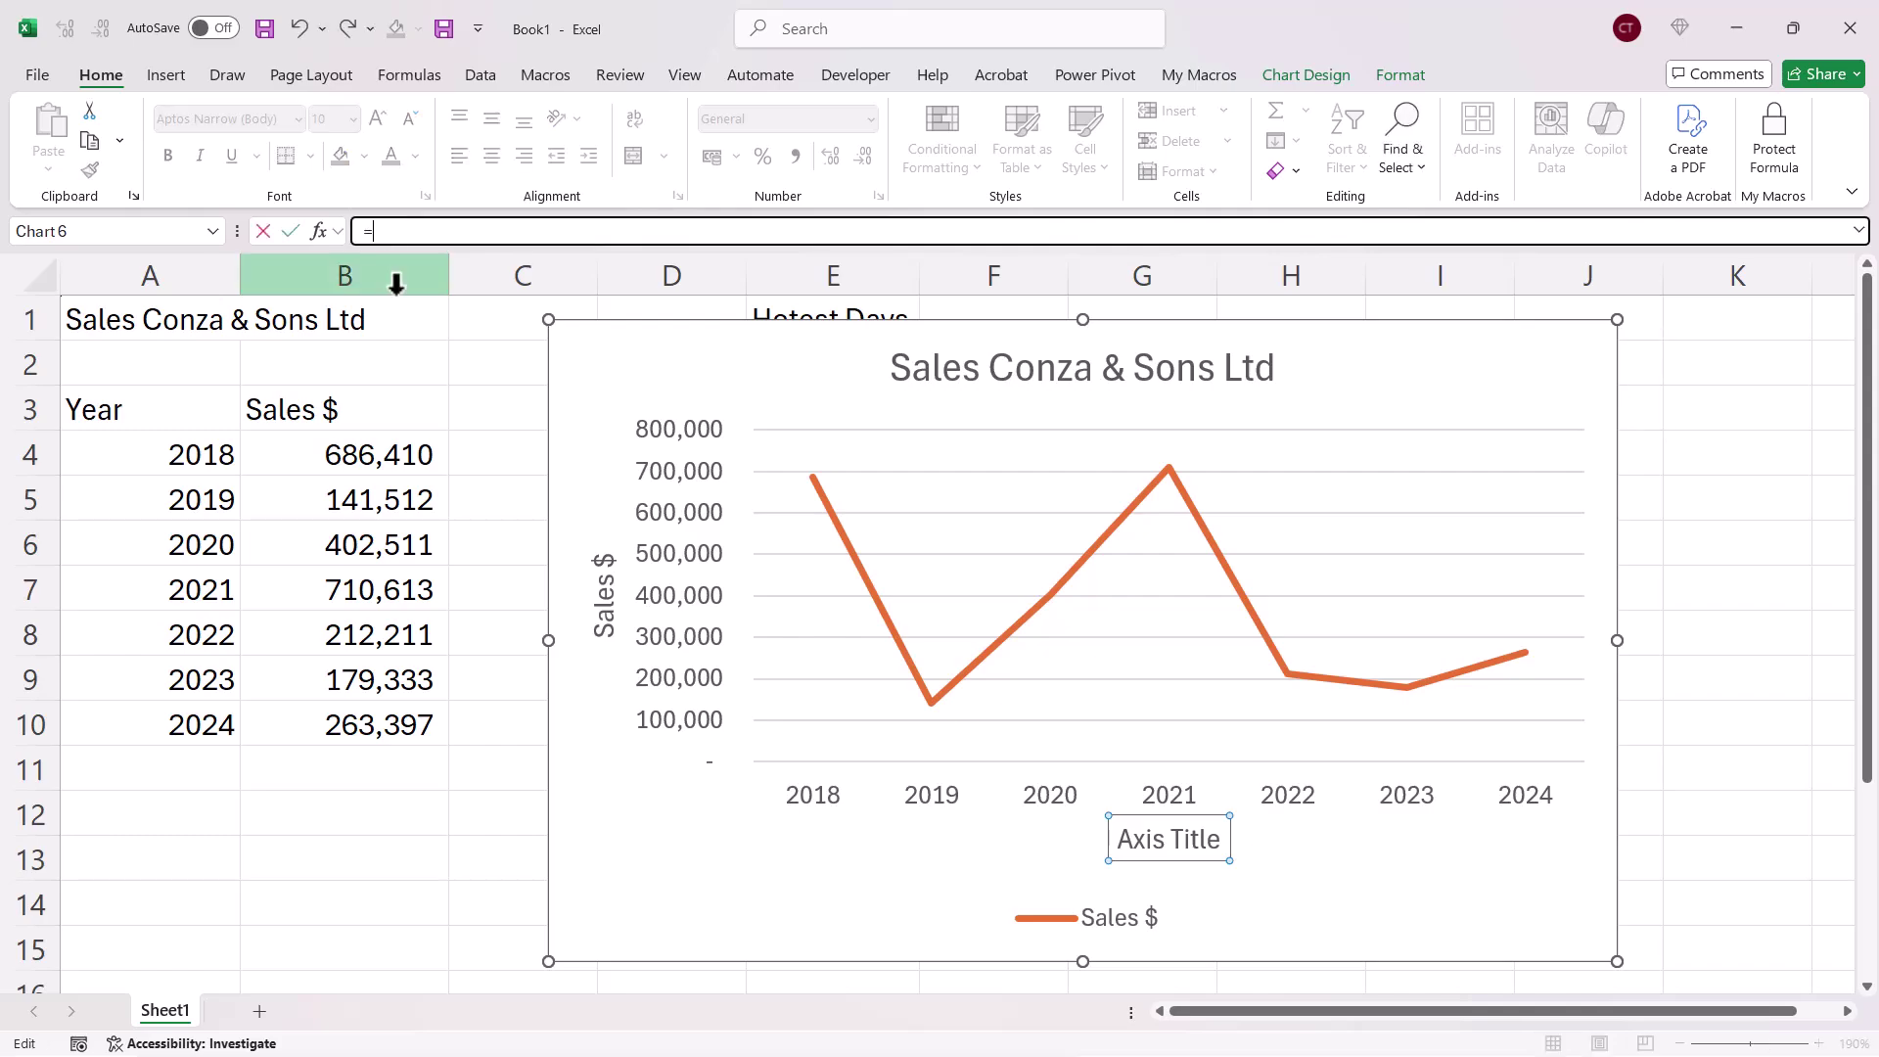
{"action": "left_click", "coordinate": [157, 409]}
{"action": "key", "text": "Return"}
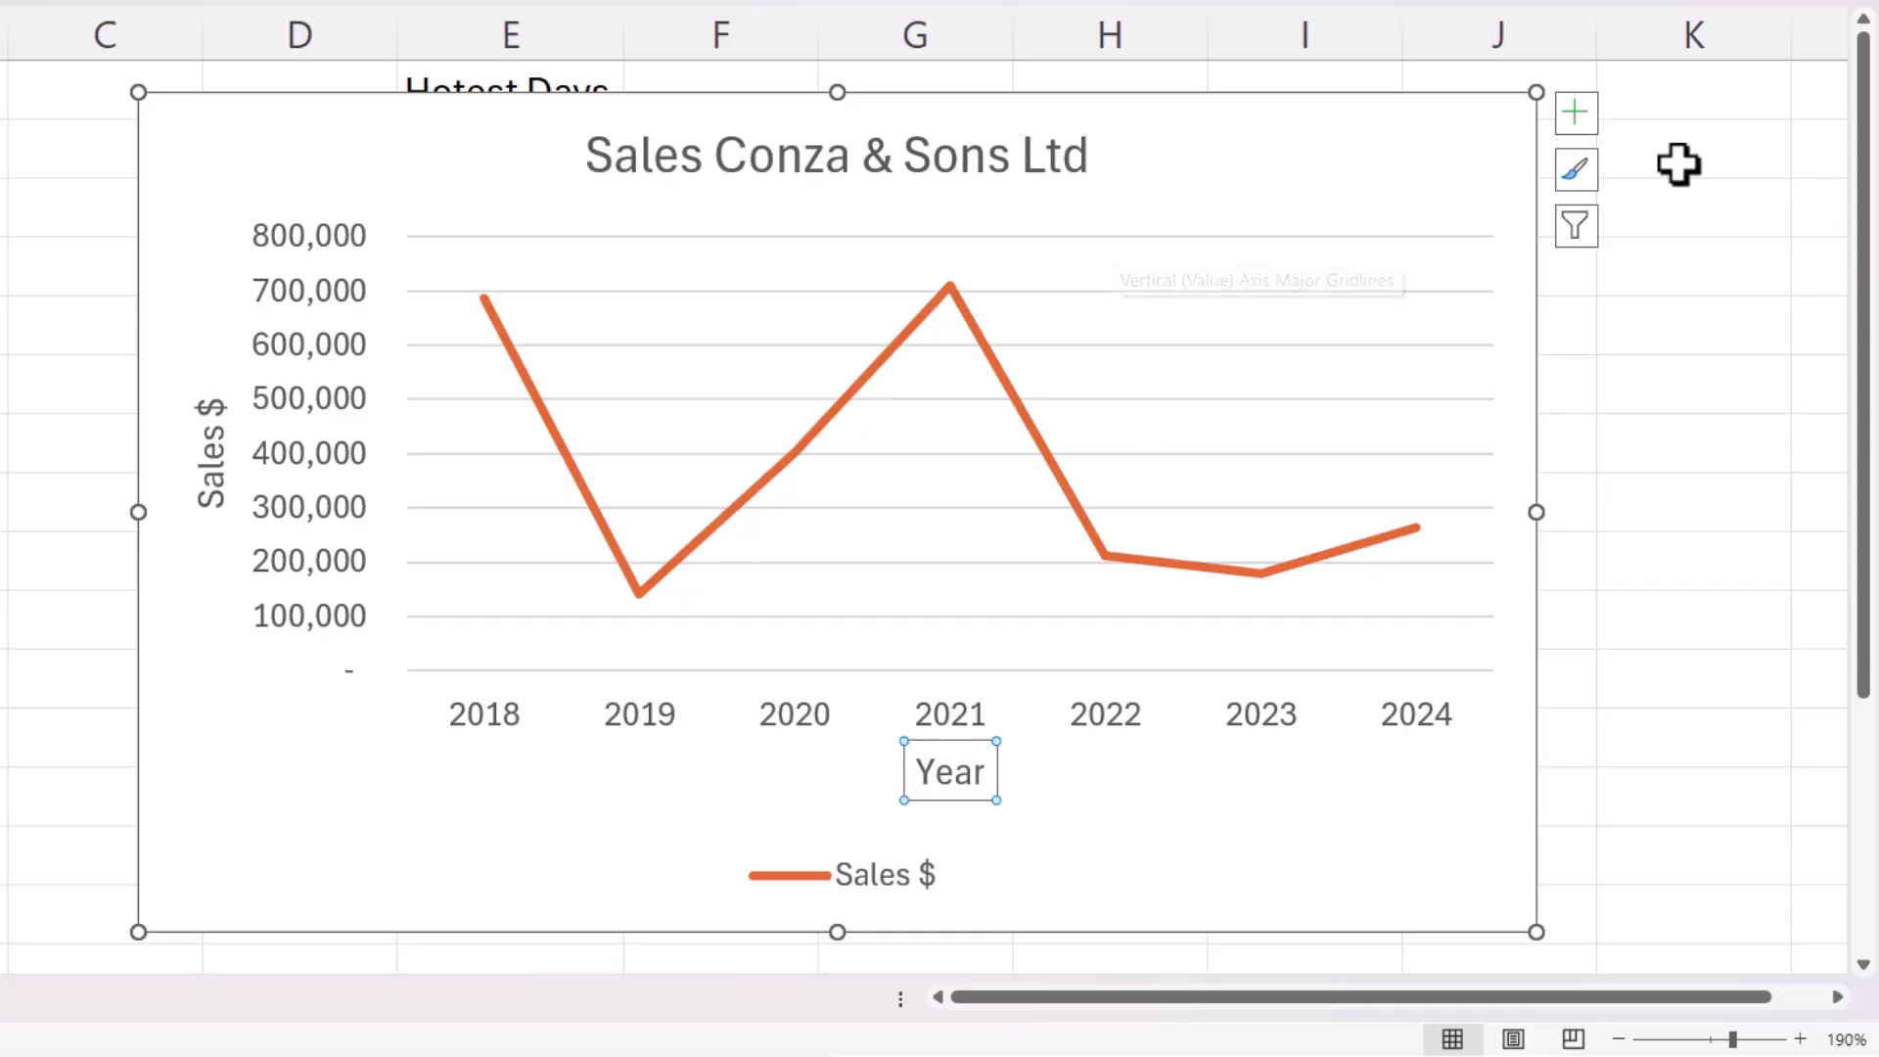
Turn off the sales chart's gridlines and legend, then drag the chart left to column A
{"action": "left_click", "coordinate": [1582, 116]}
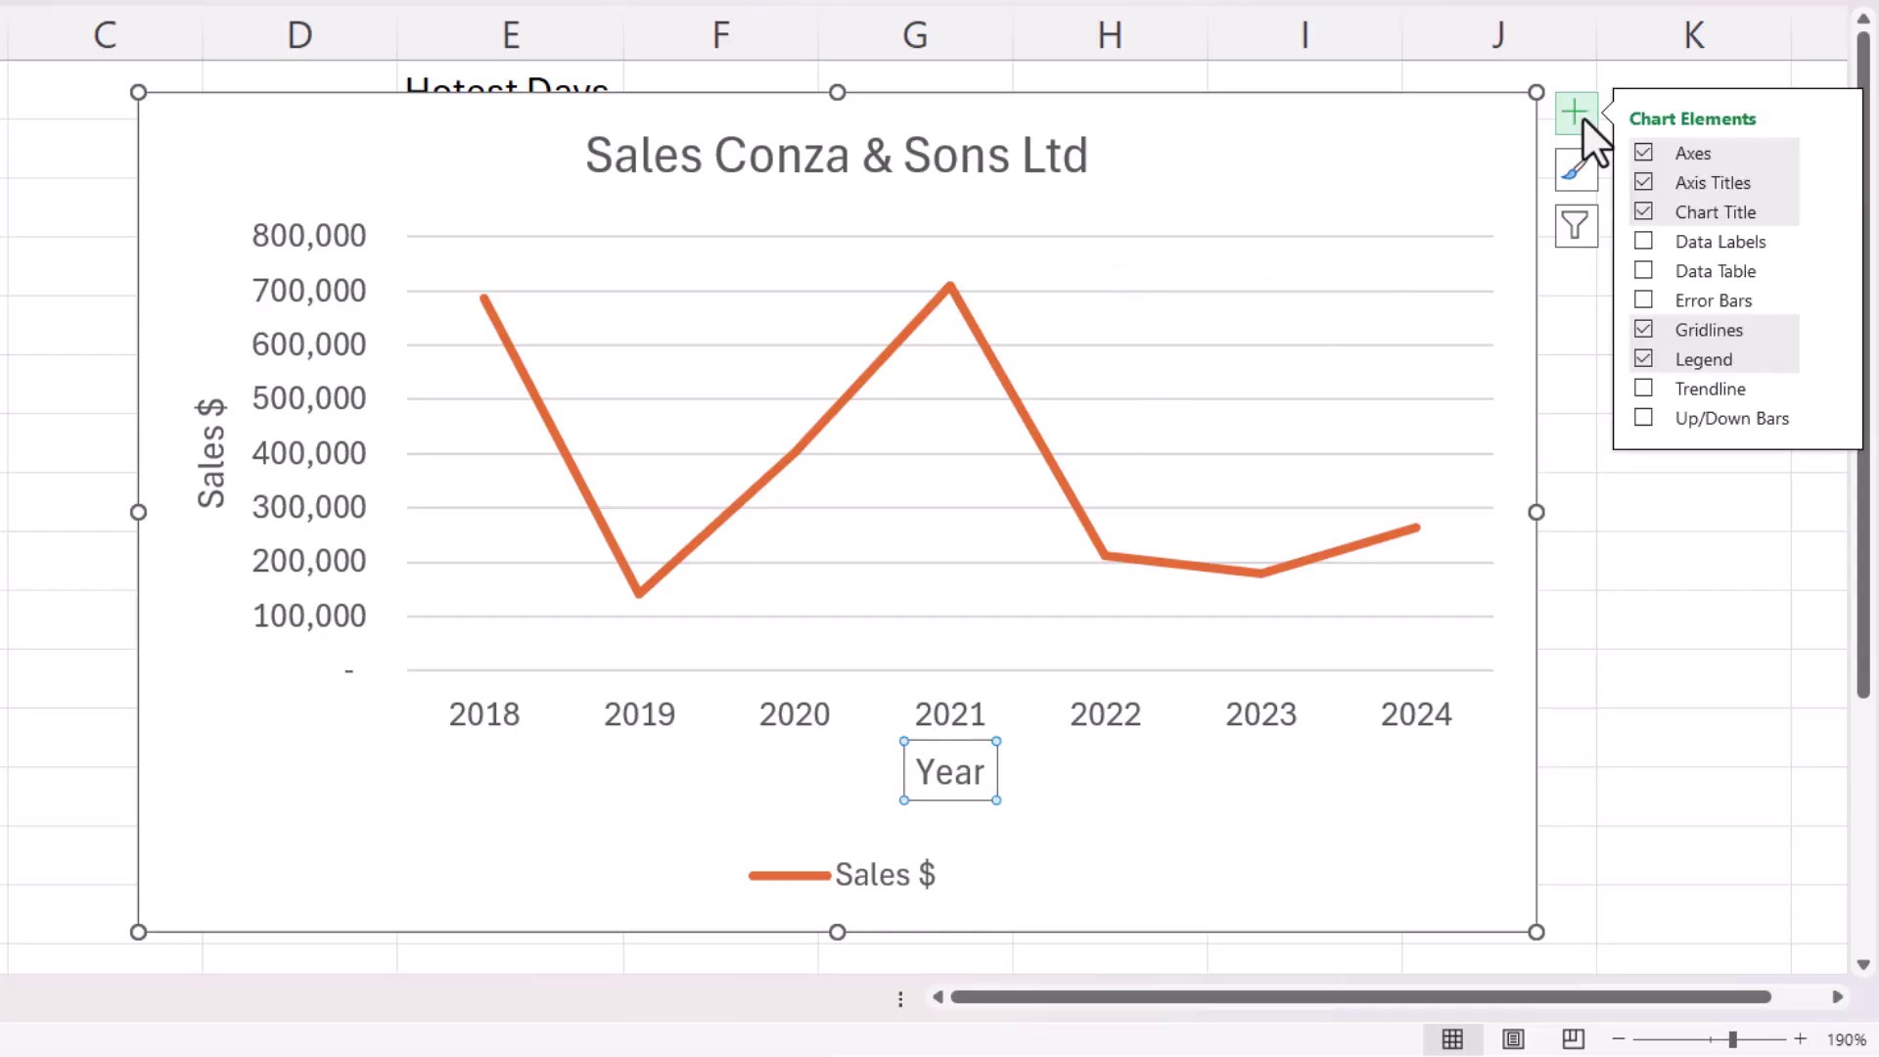
{"action": "left_click", "coordinate": [1646, 332]}
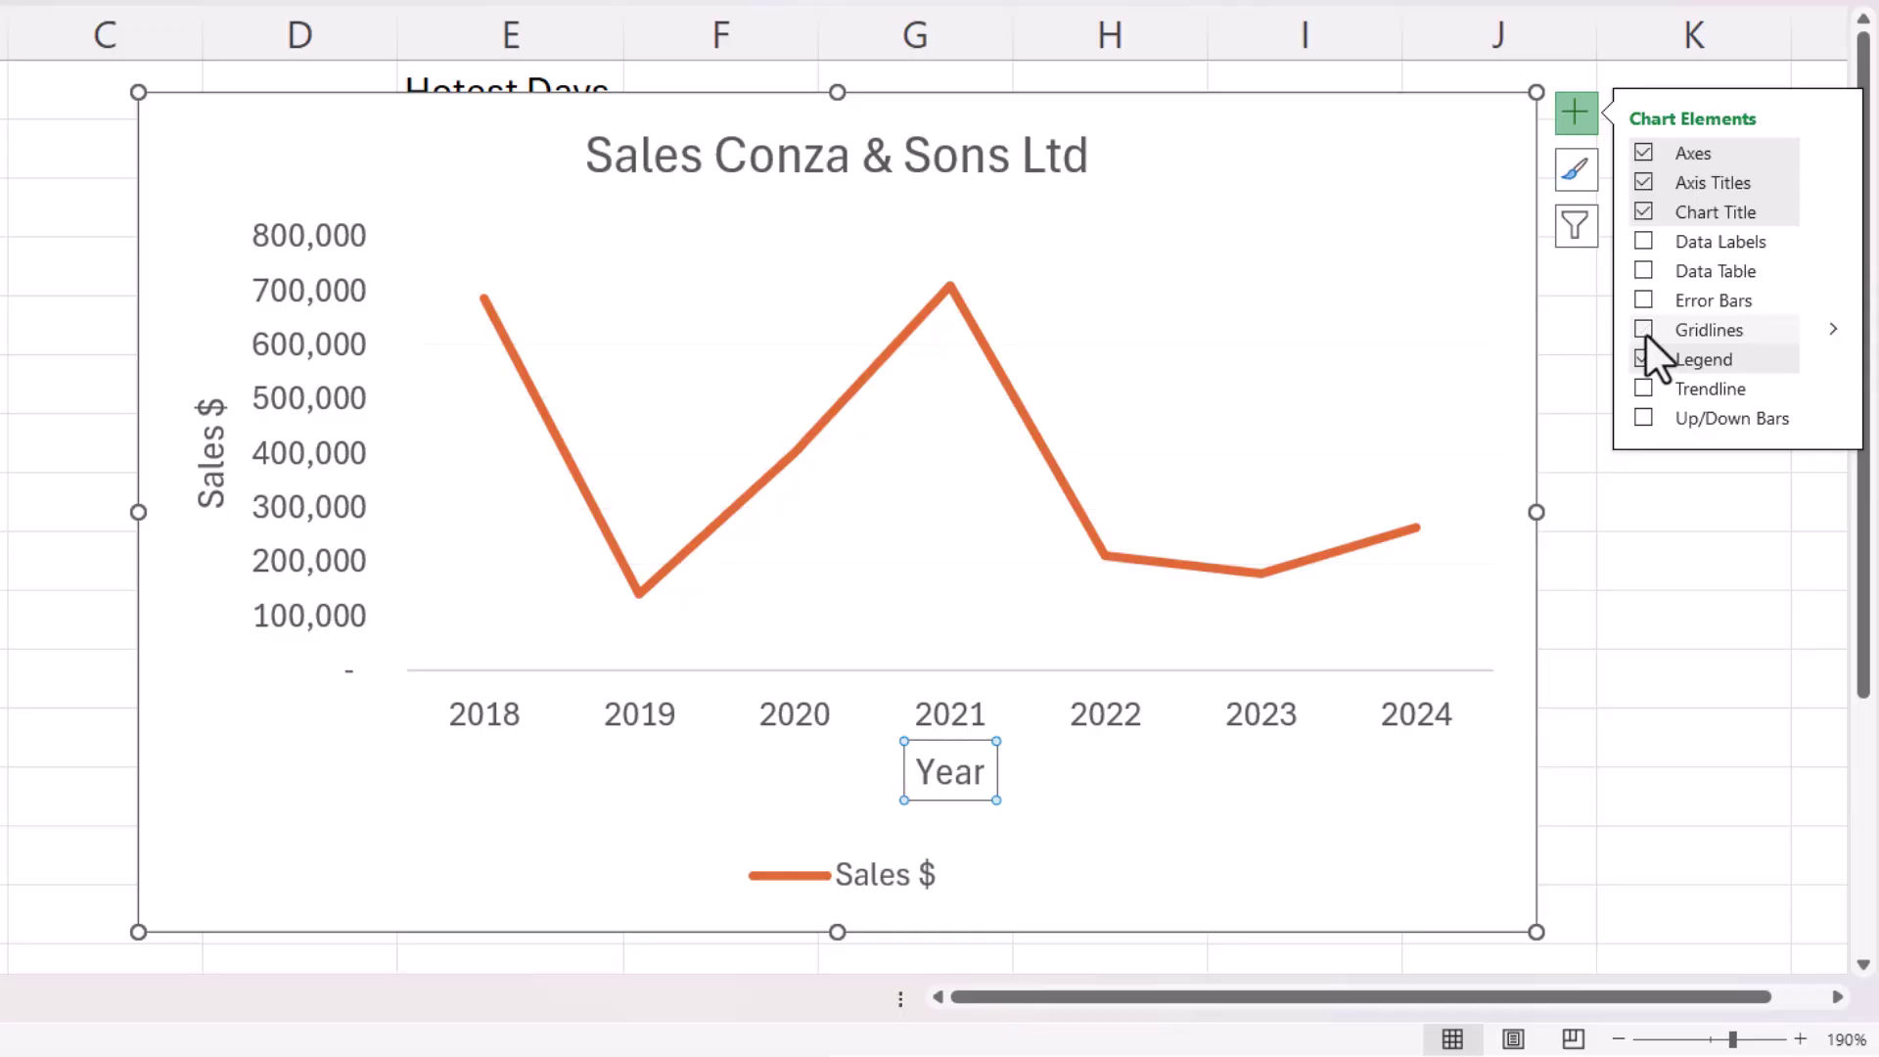
{"action": "left_click", "coordinate": [1645, 360]}
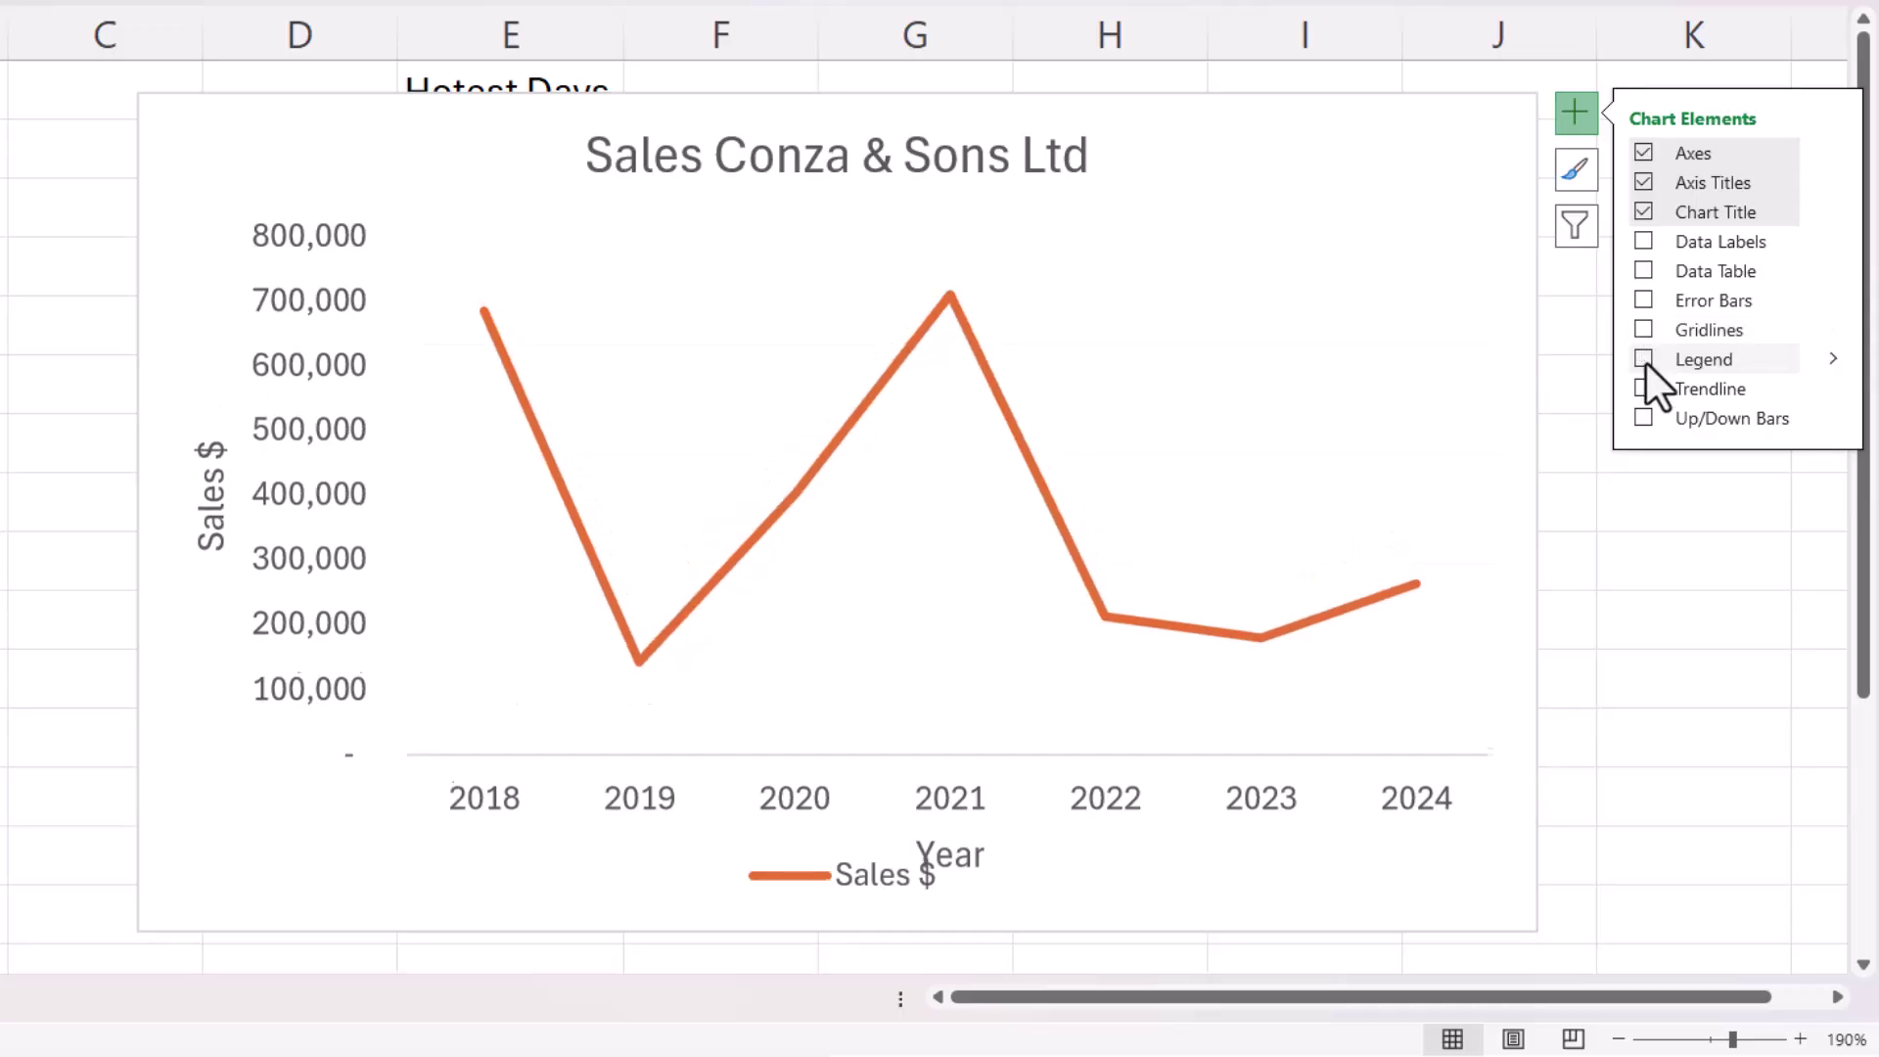
{"action": "left_click", "coordinate": [1660, 267]}
{"action": "left_click", "coordinate": [1647, 245]}
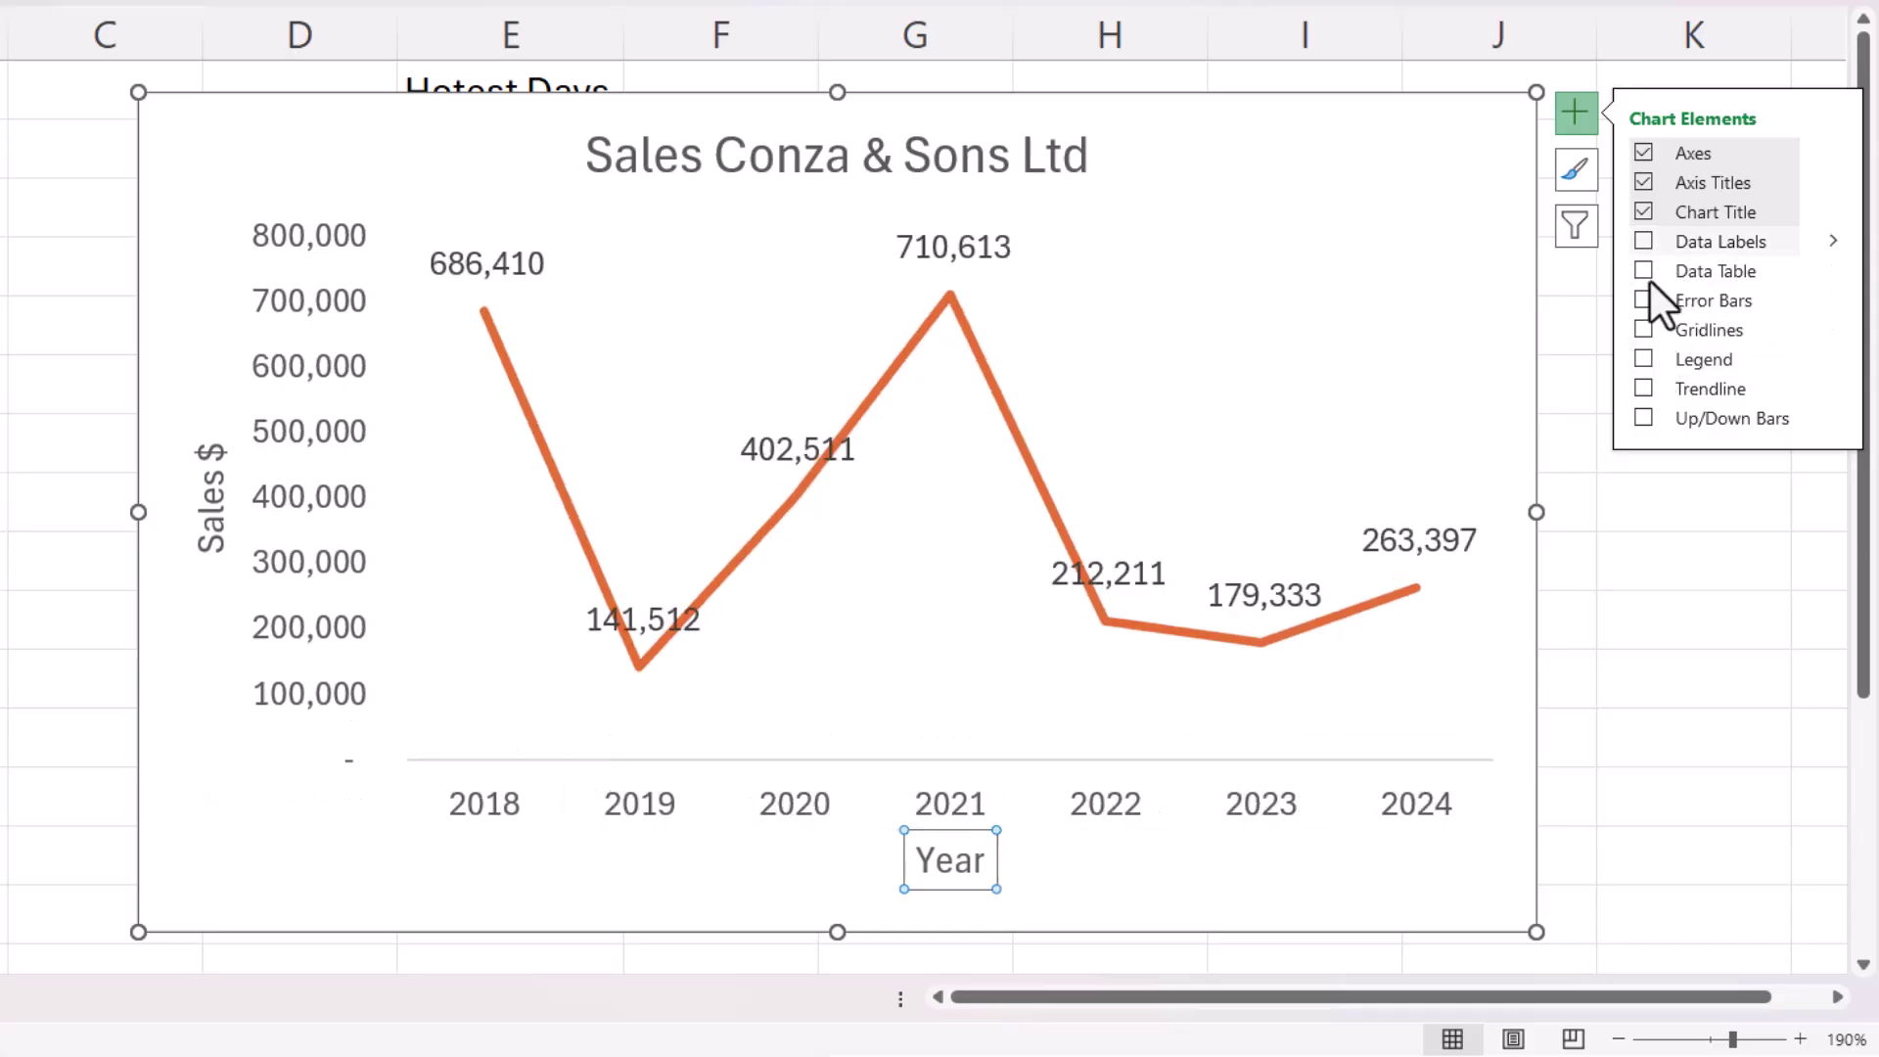
{"action": "left_click", "coordinate": [1694, 565]}
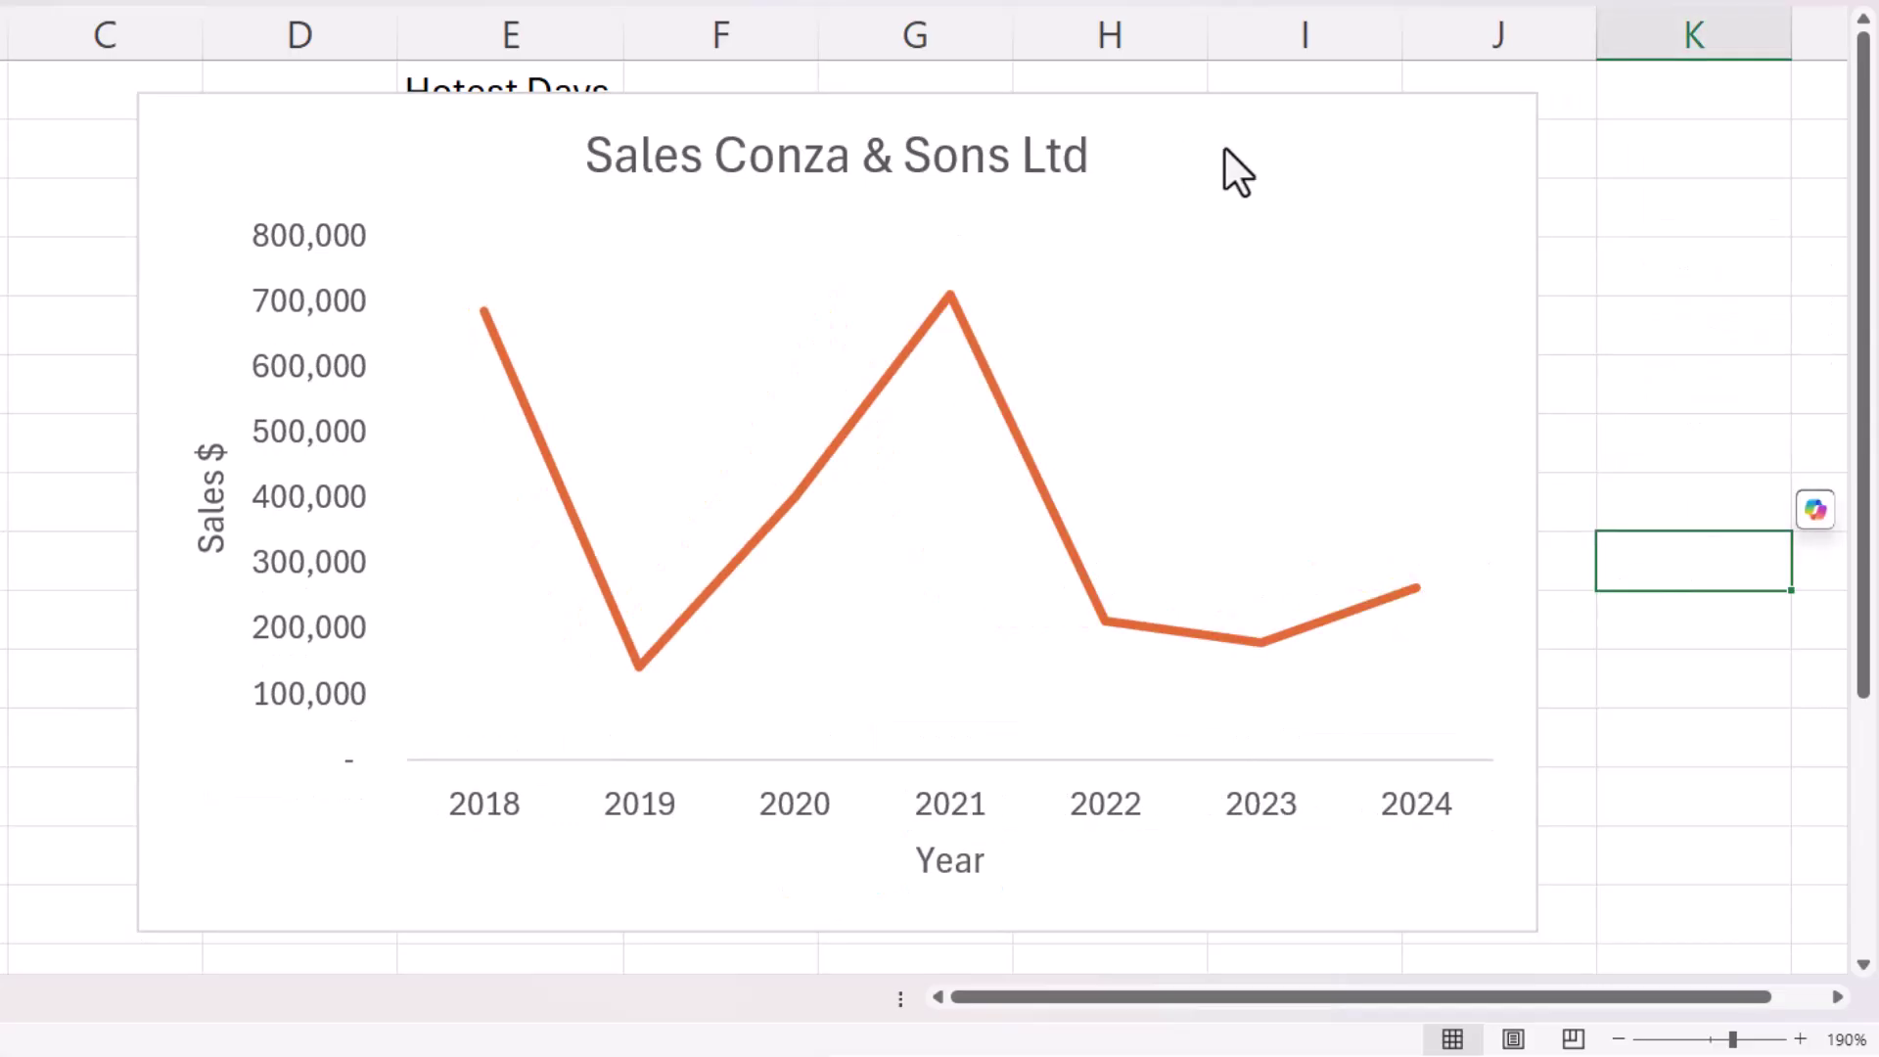
{"action": "left_click_drag", "start_coordinate": [1166, 159], "coordinate": [528, 226]}
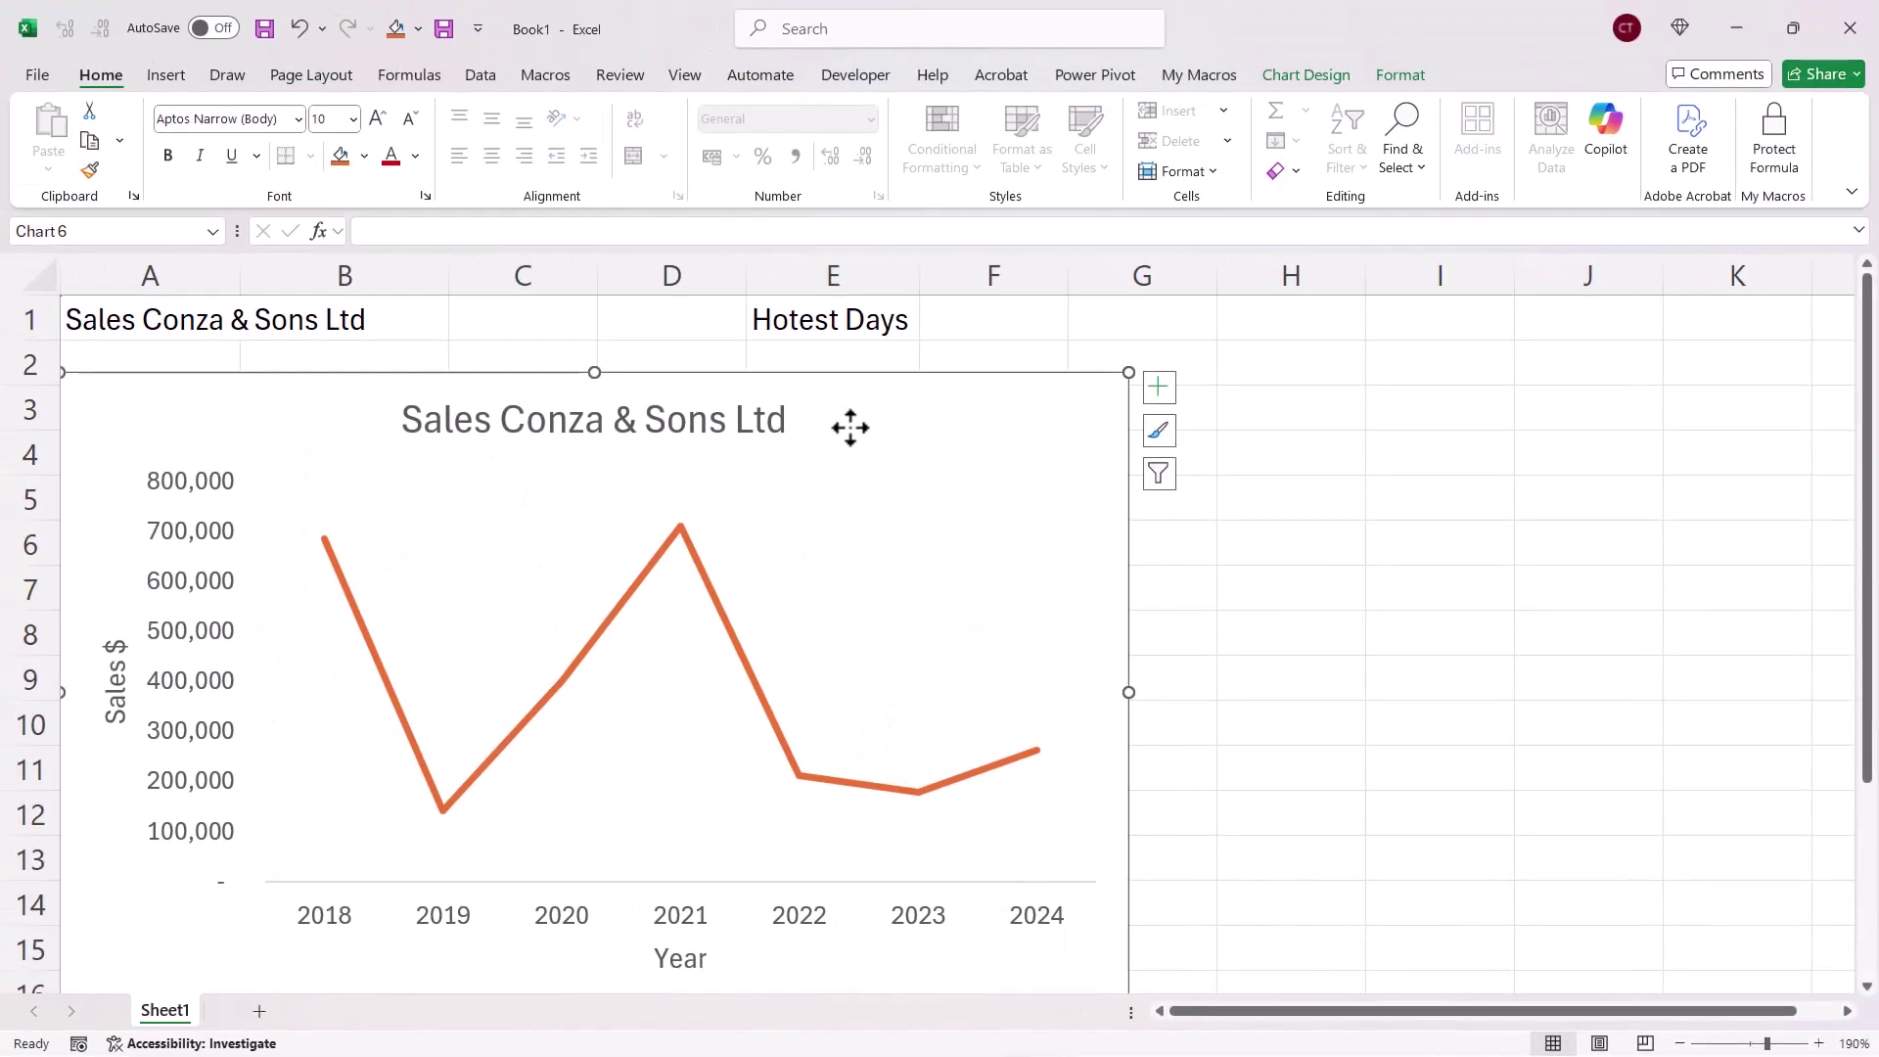
Delete the sales chart and start a line chart from the Date and Temp C table
{"action": "key", "text": "Delete"}
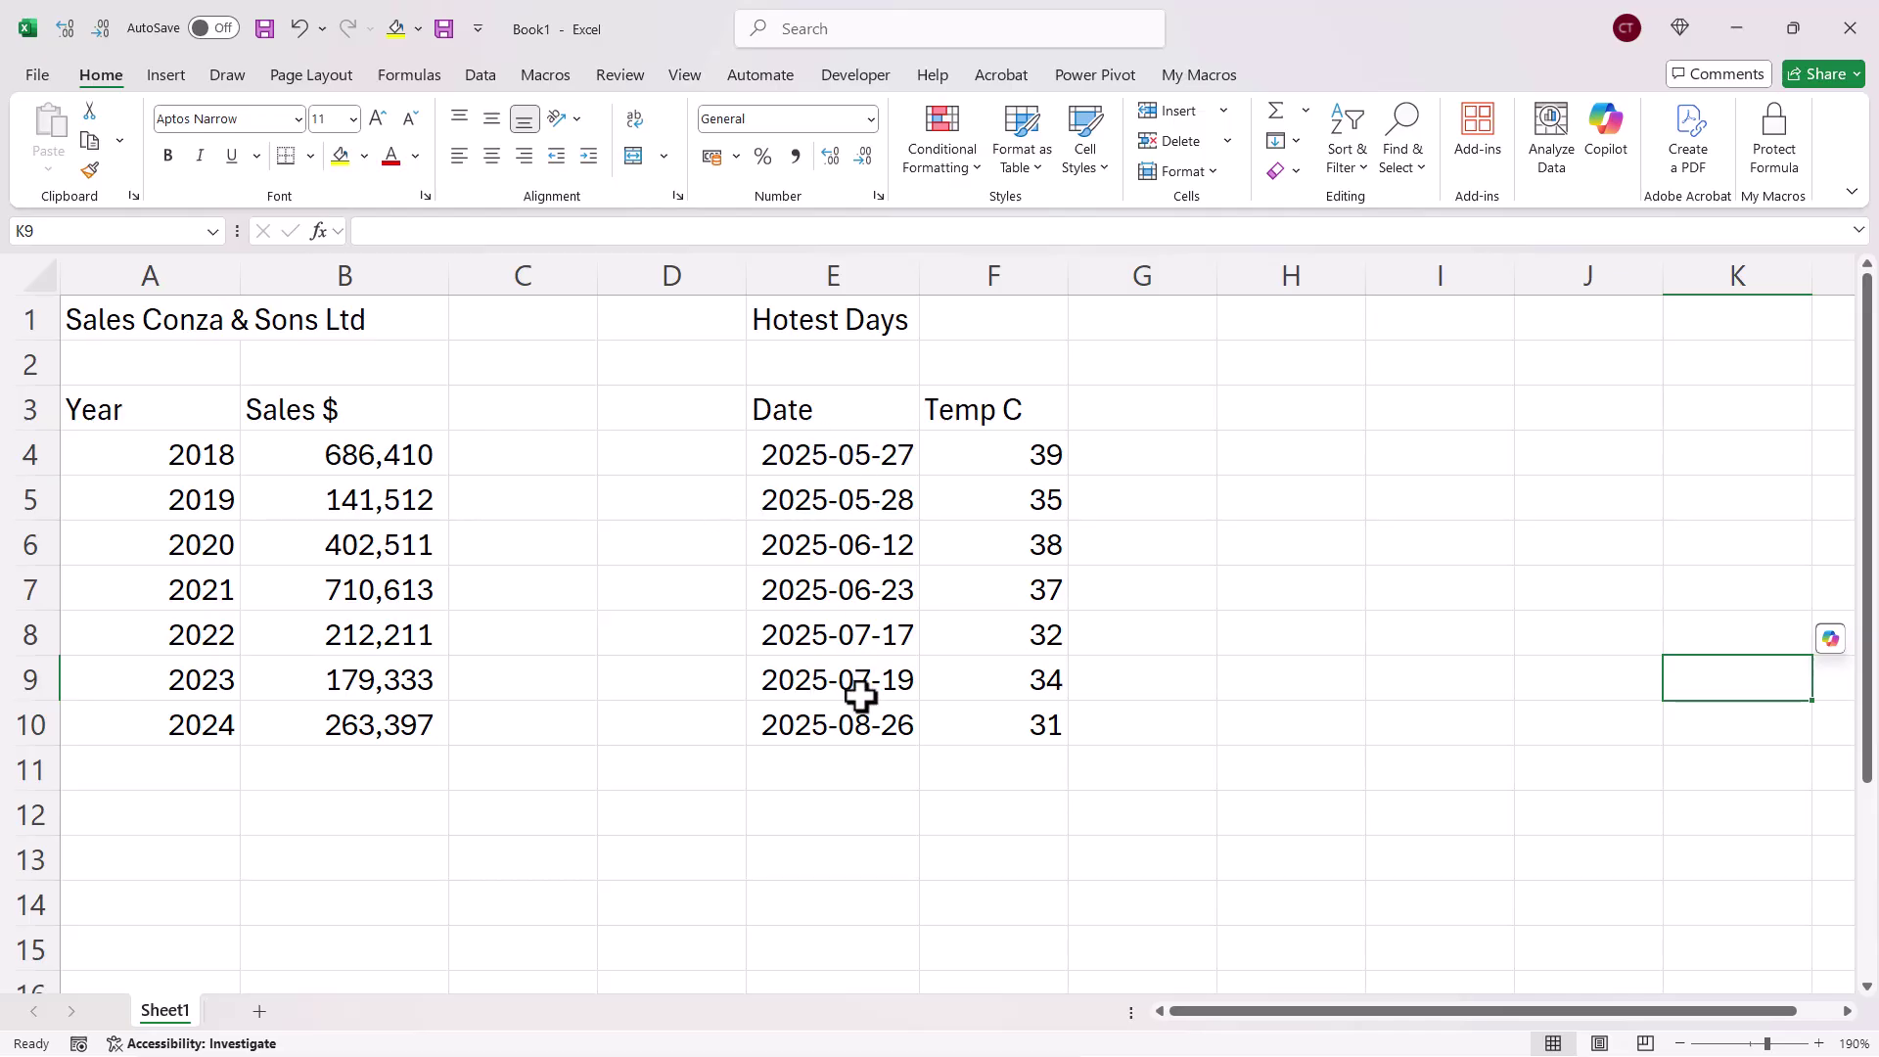
{"action": "left_click", "coordinate": [822, 549]}
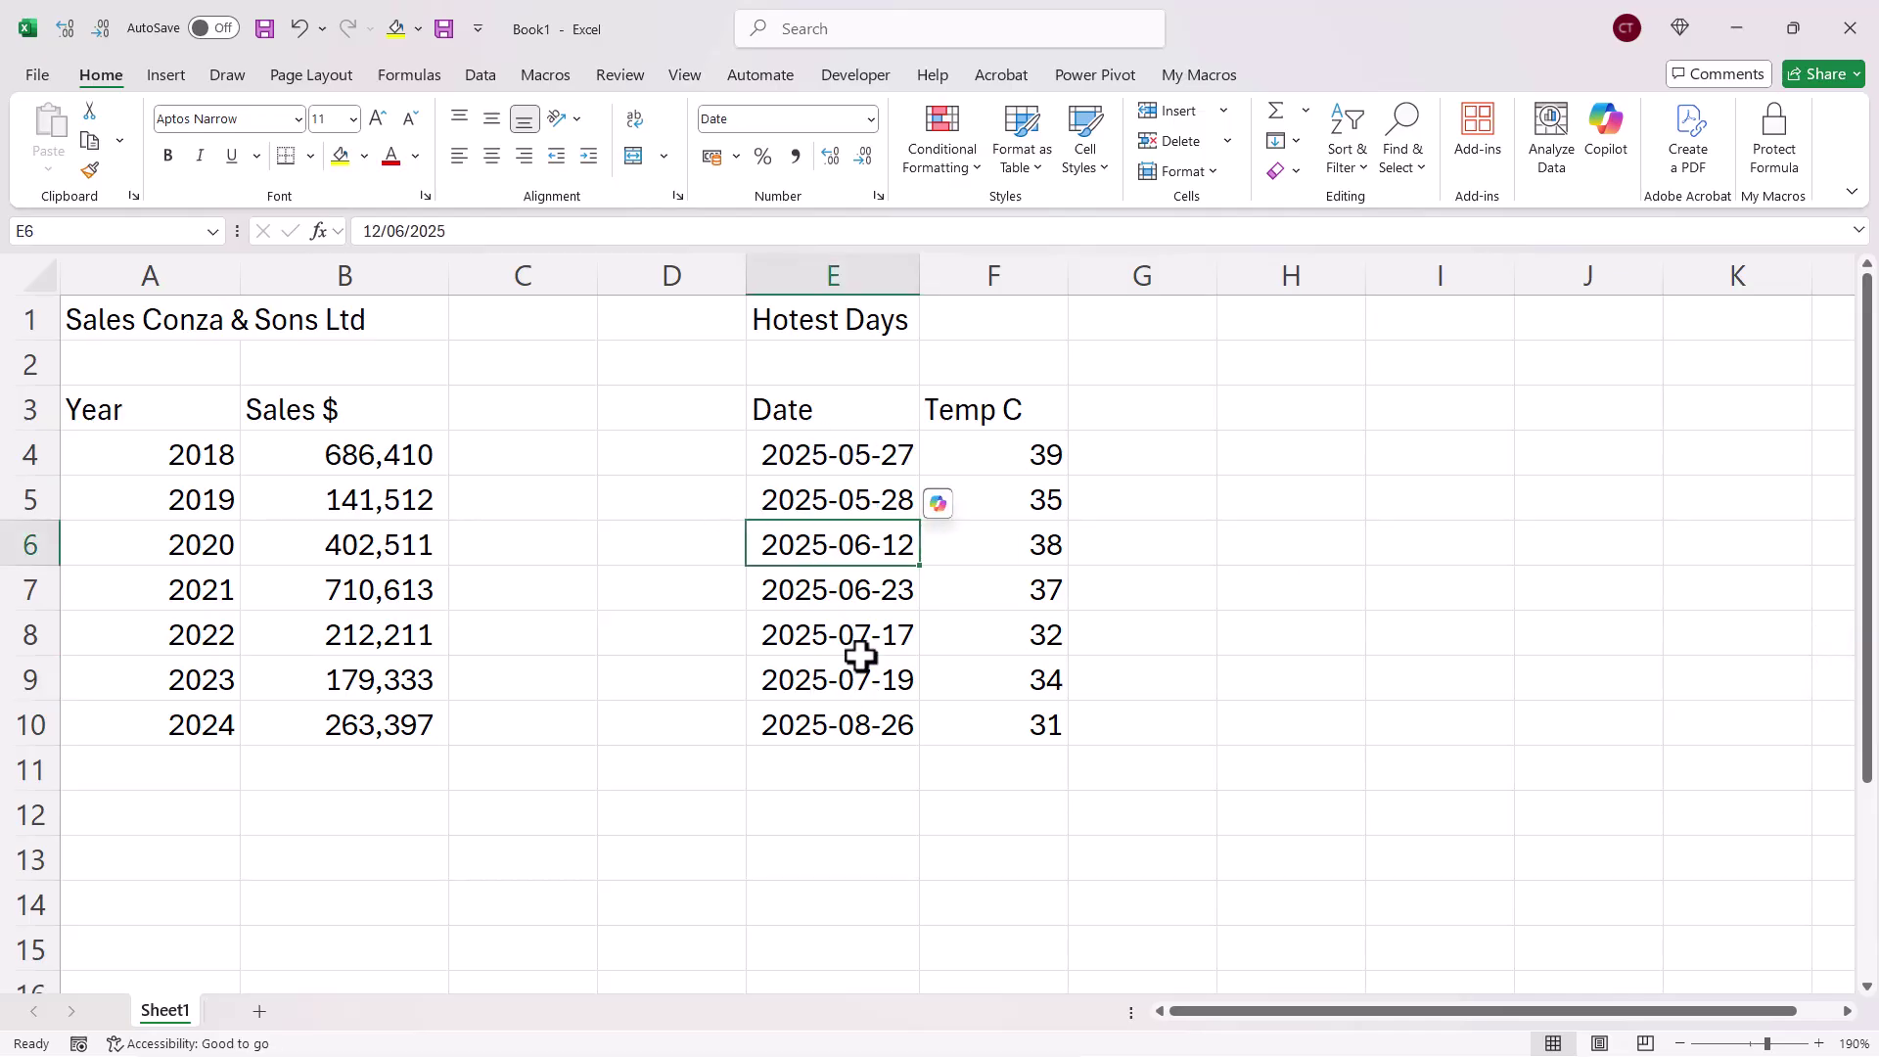
{"action": "left_click_drag", "start_coordinate": [809, 396], "coordinate": [977, 733]}
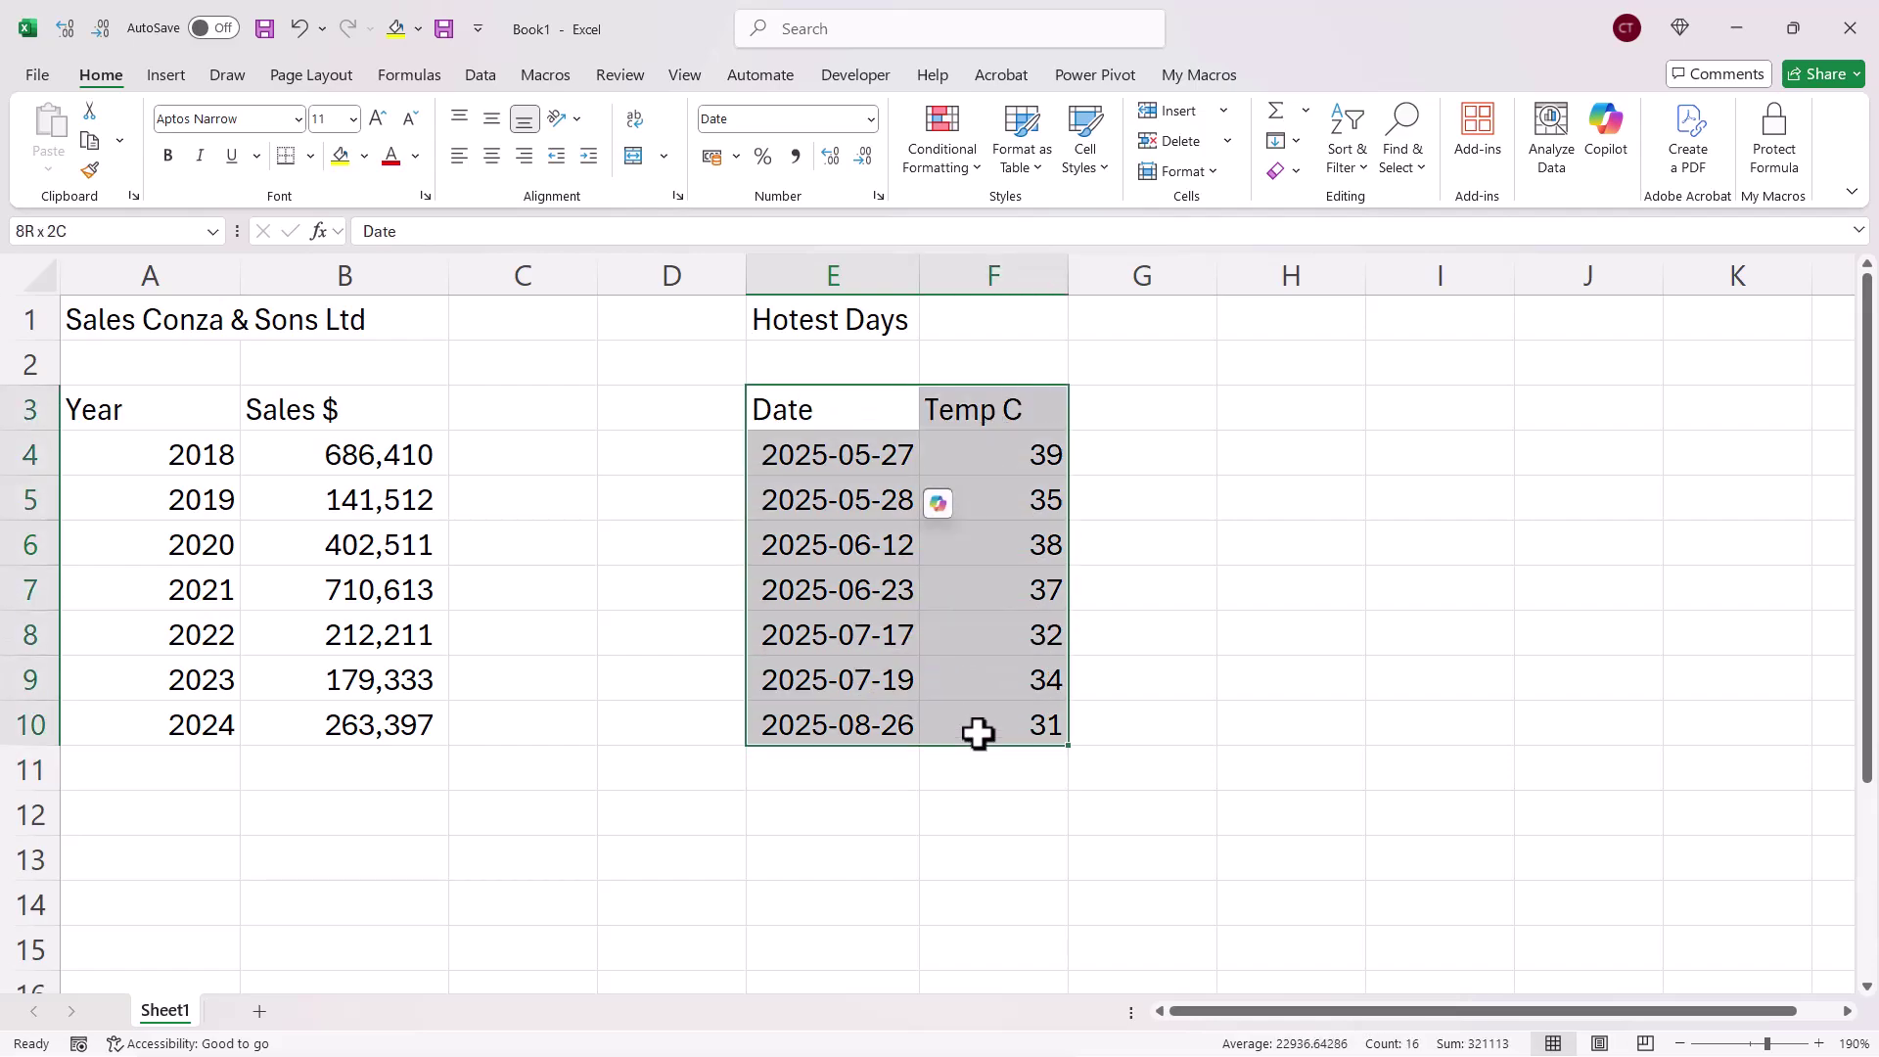
{"action": "left_click", "coordinate": [860, 549]}
{"action": "left_click", "coordinate": [163, 76]}
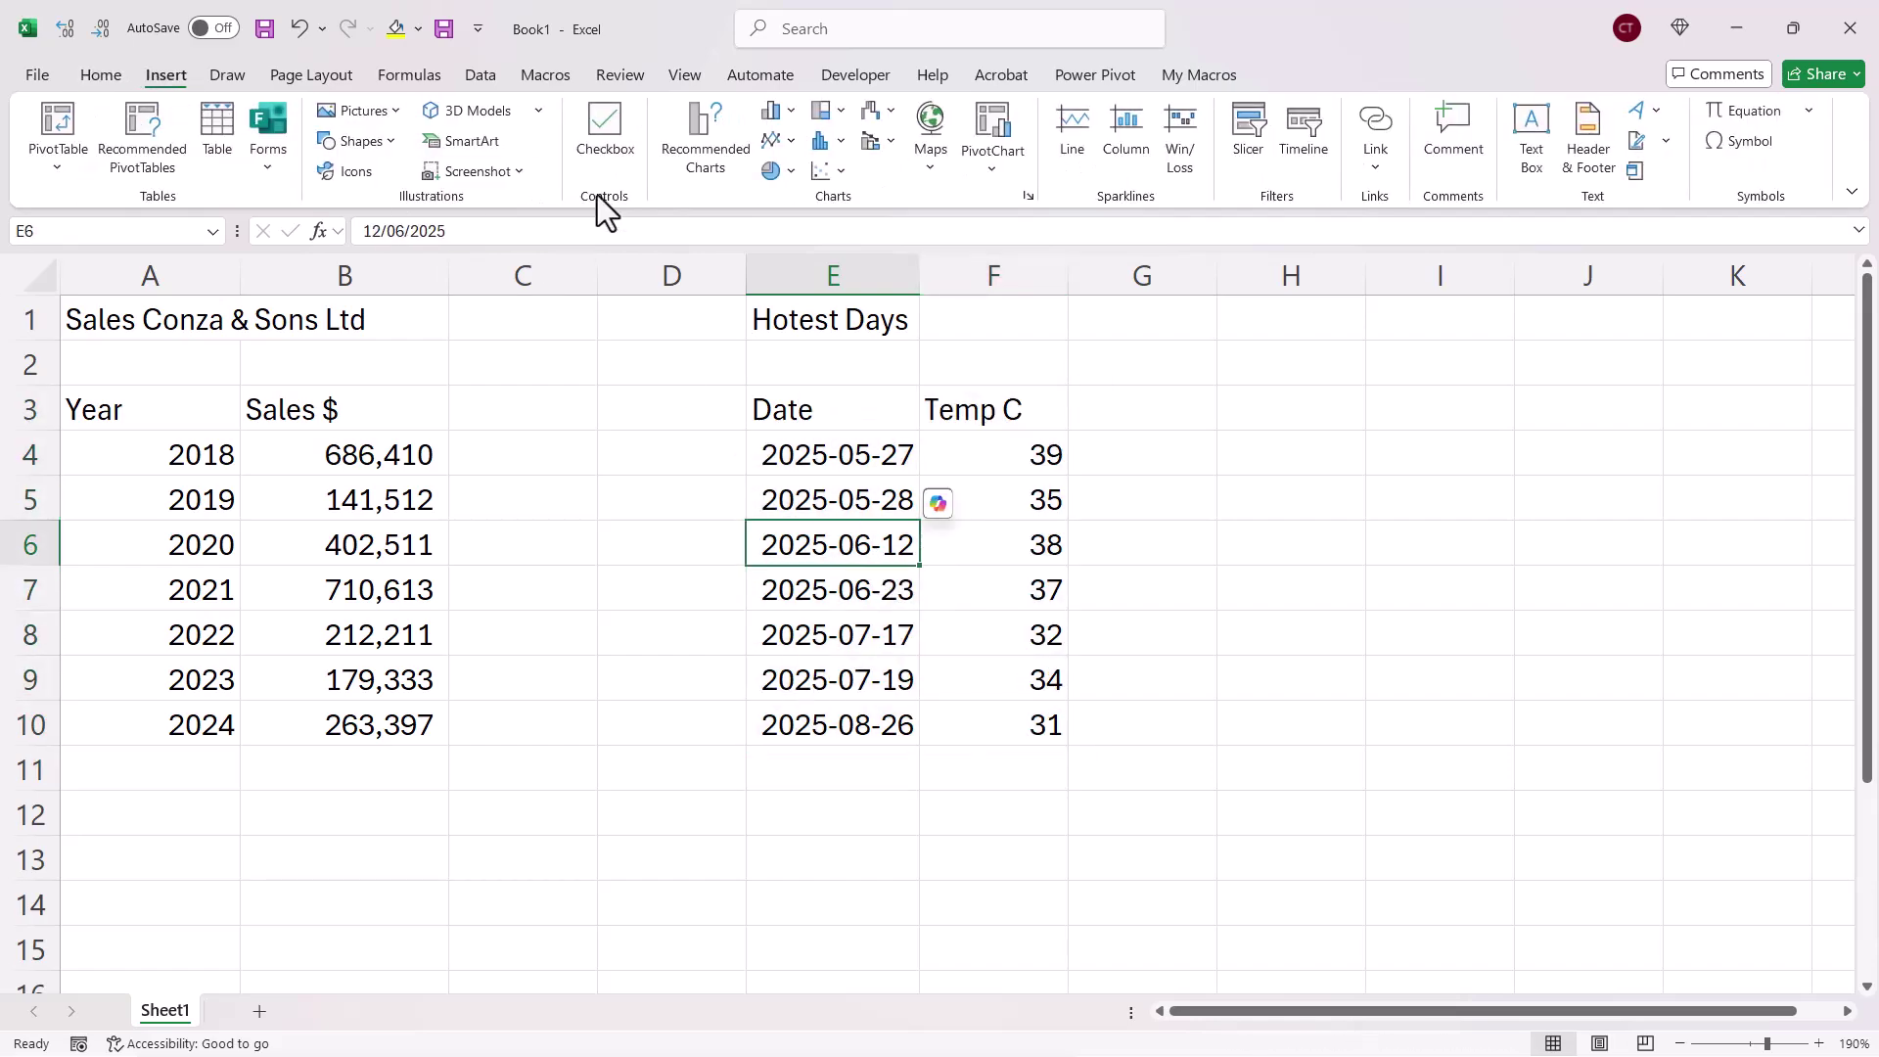
{"action": "left_click", "coordinate": [775, 142]}
Insert a 2-D line chart of Temp C and place it right of column F, clear of the data
{"action": "left_click", "coordinate": [796, 227]}
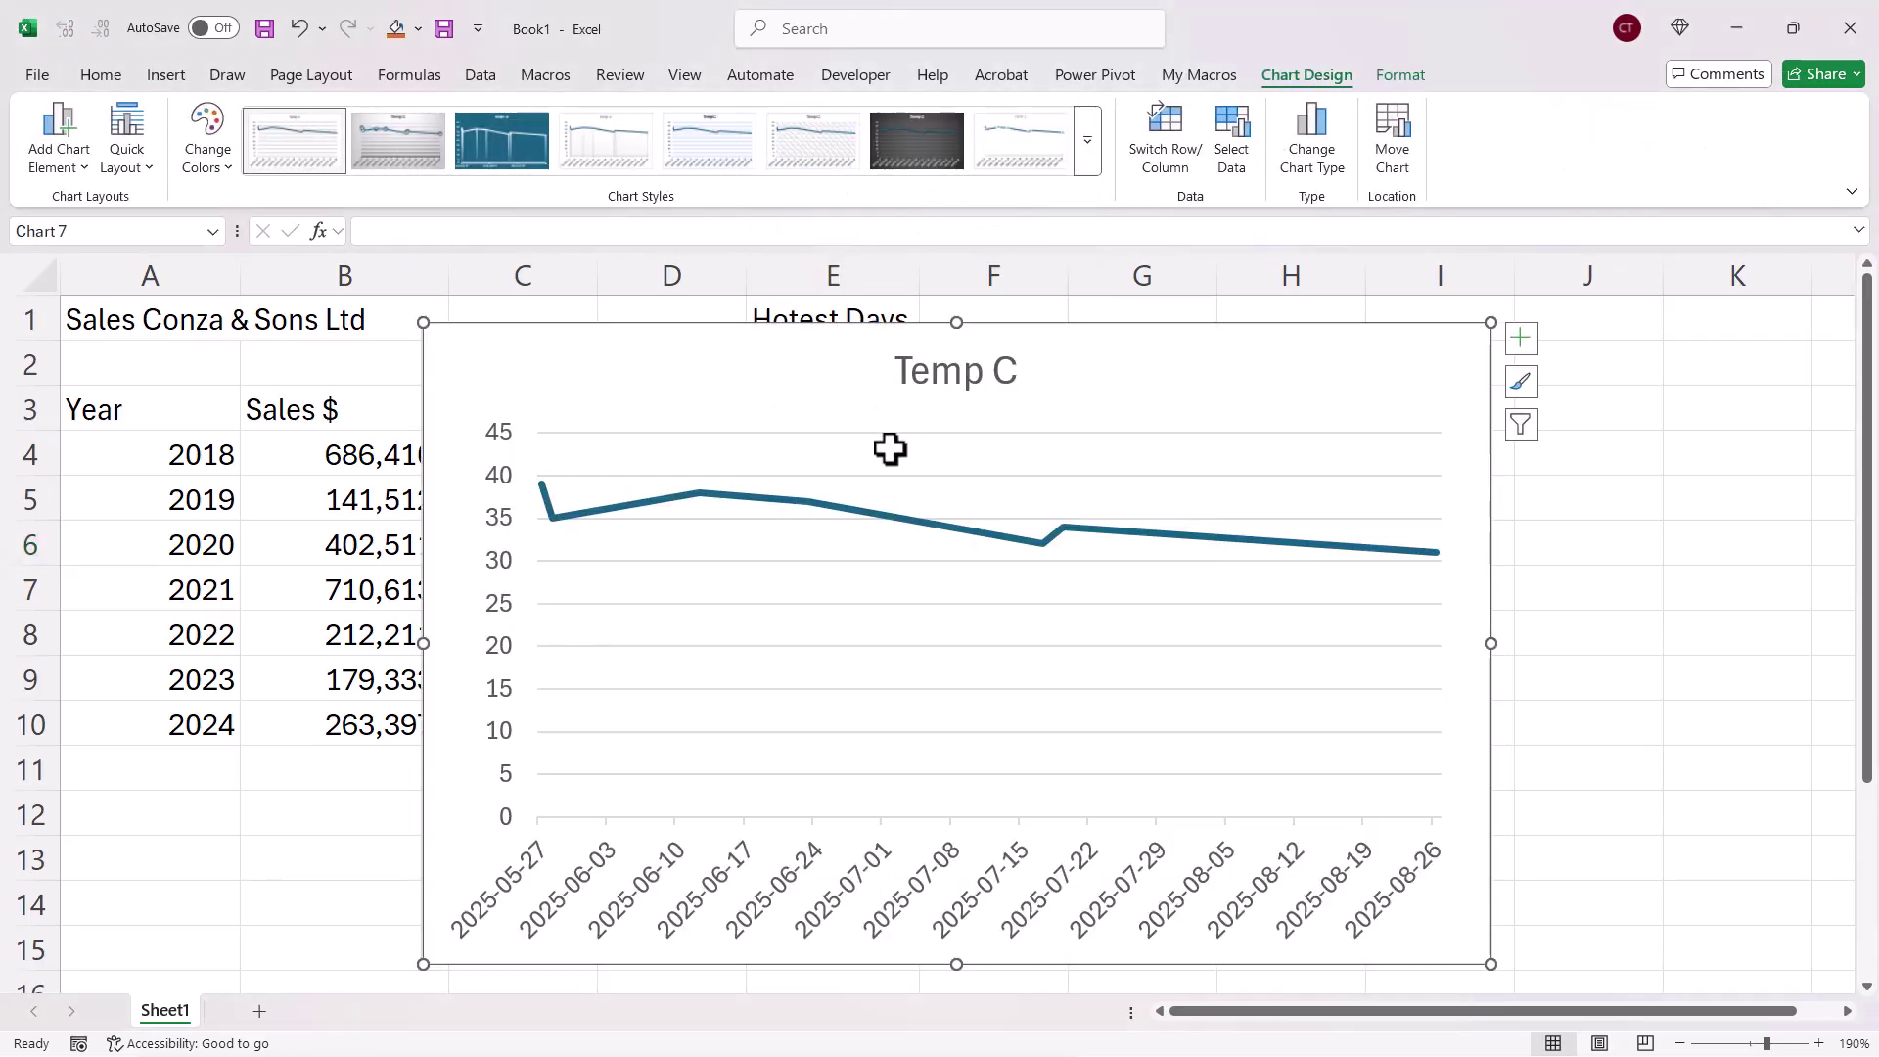
{"action": "left_click_drag", "start_coordinate": [1078, 348], "coordinate": [1750, 354]}
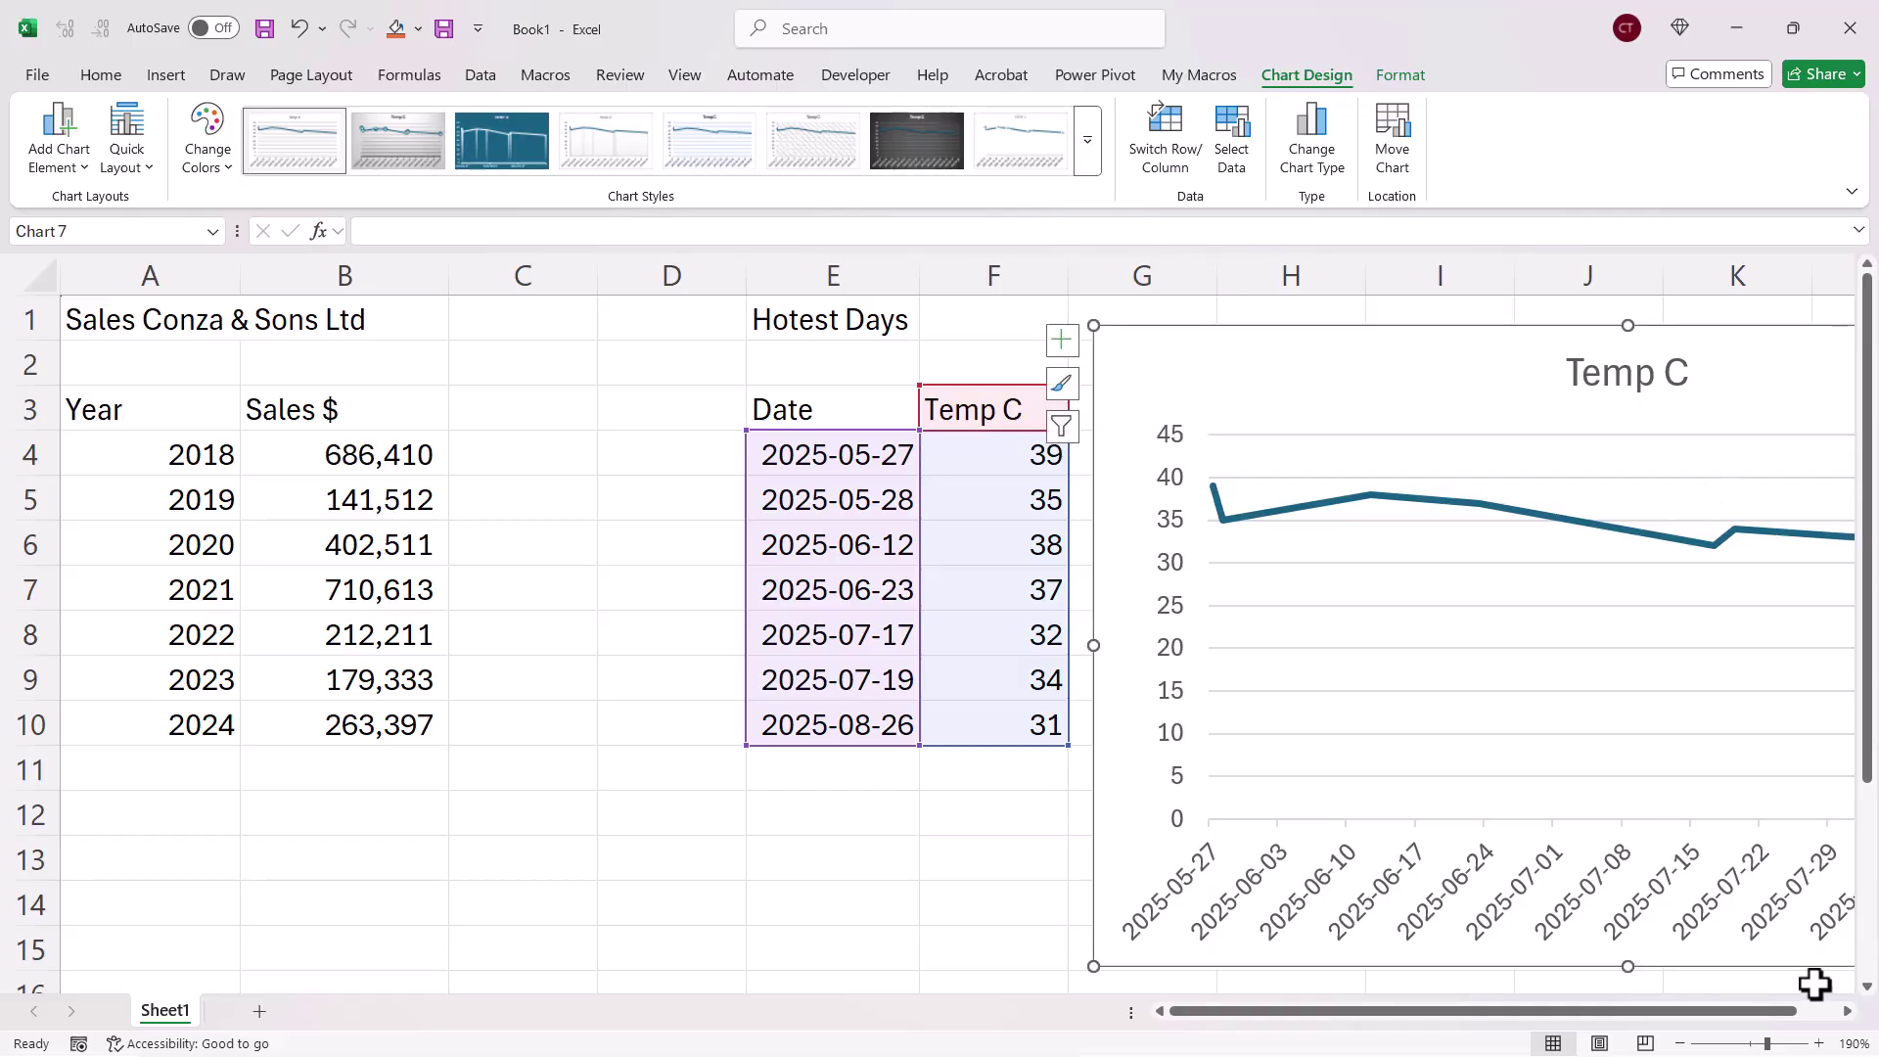
{"action": "scroll", "coordinate": [1778, 1032], "scroll_direction": "right", "scroll_amount": 2}
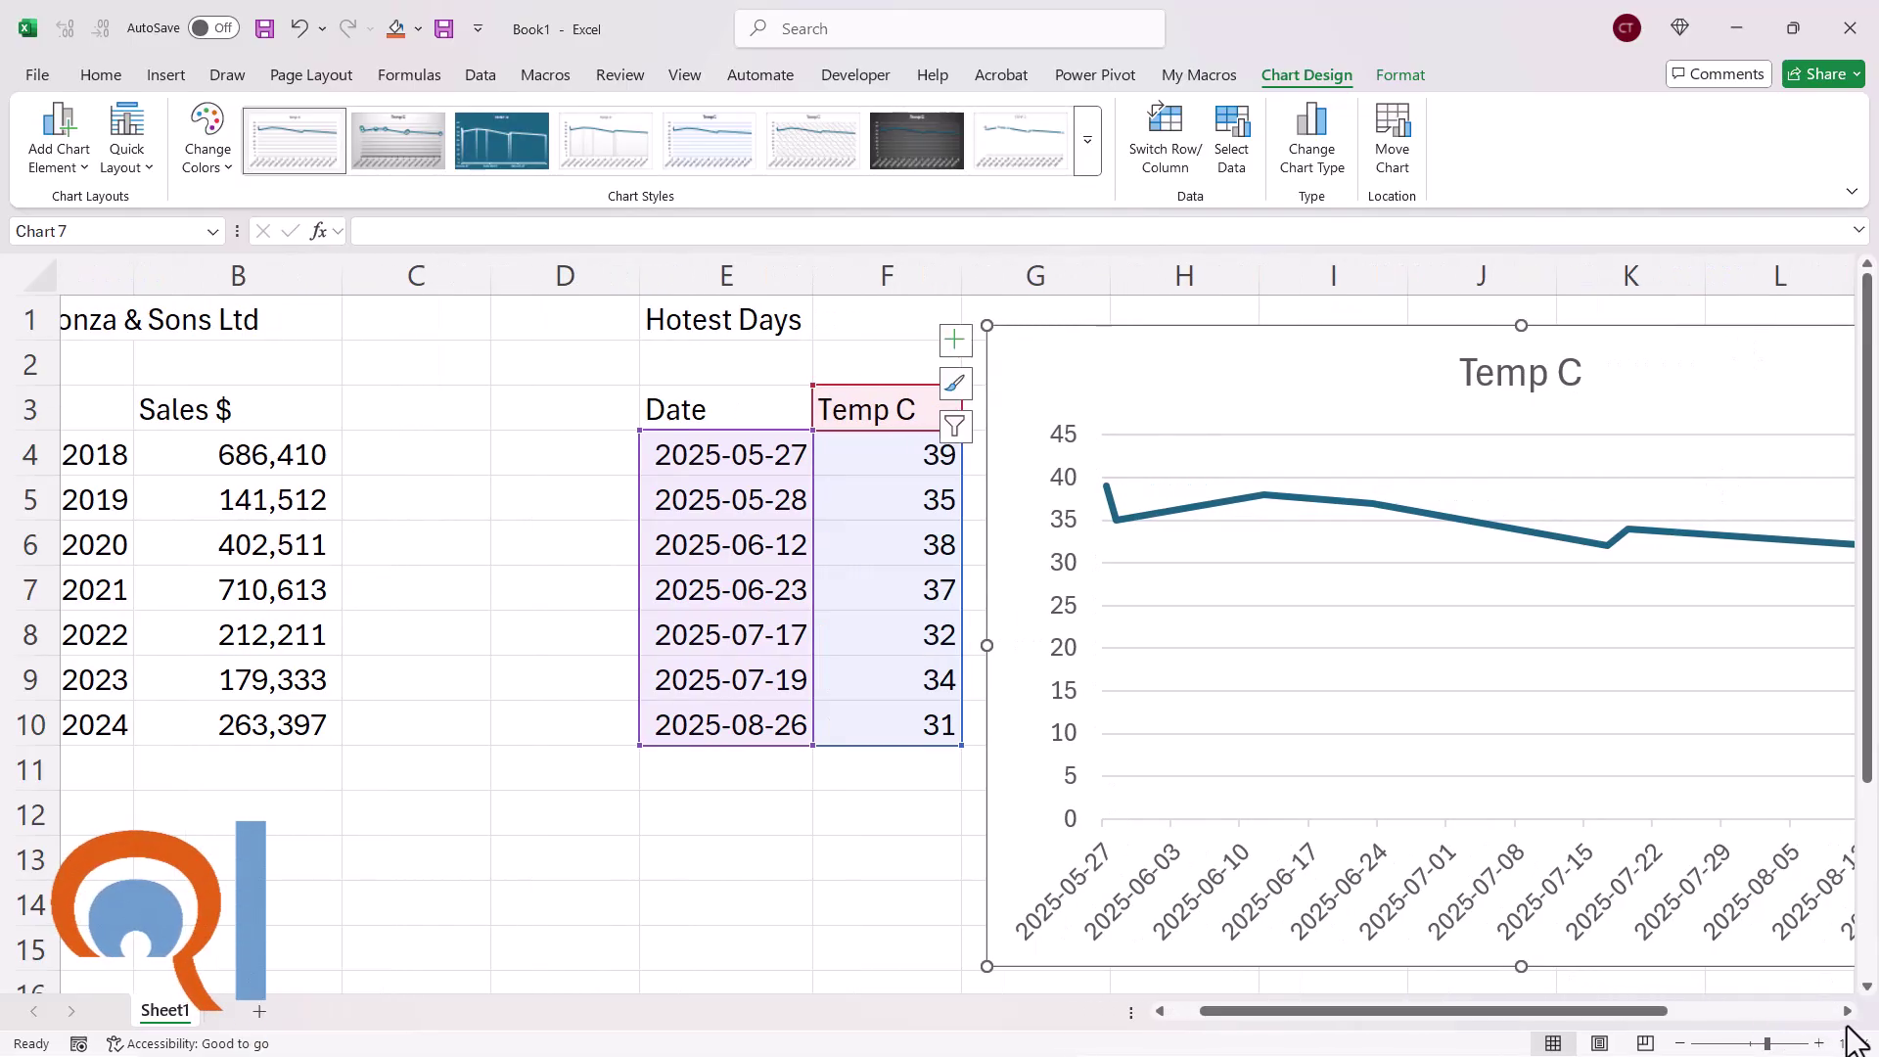
{"action": "scroll", "coordinate": [1848, 1029], "scroll_direction": "right", "scroll_amount": 5}
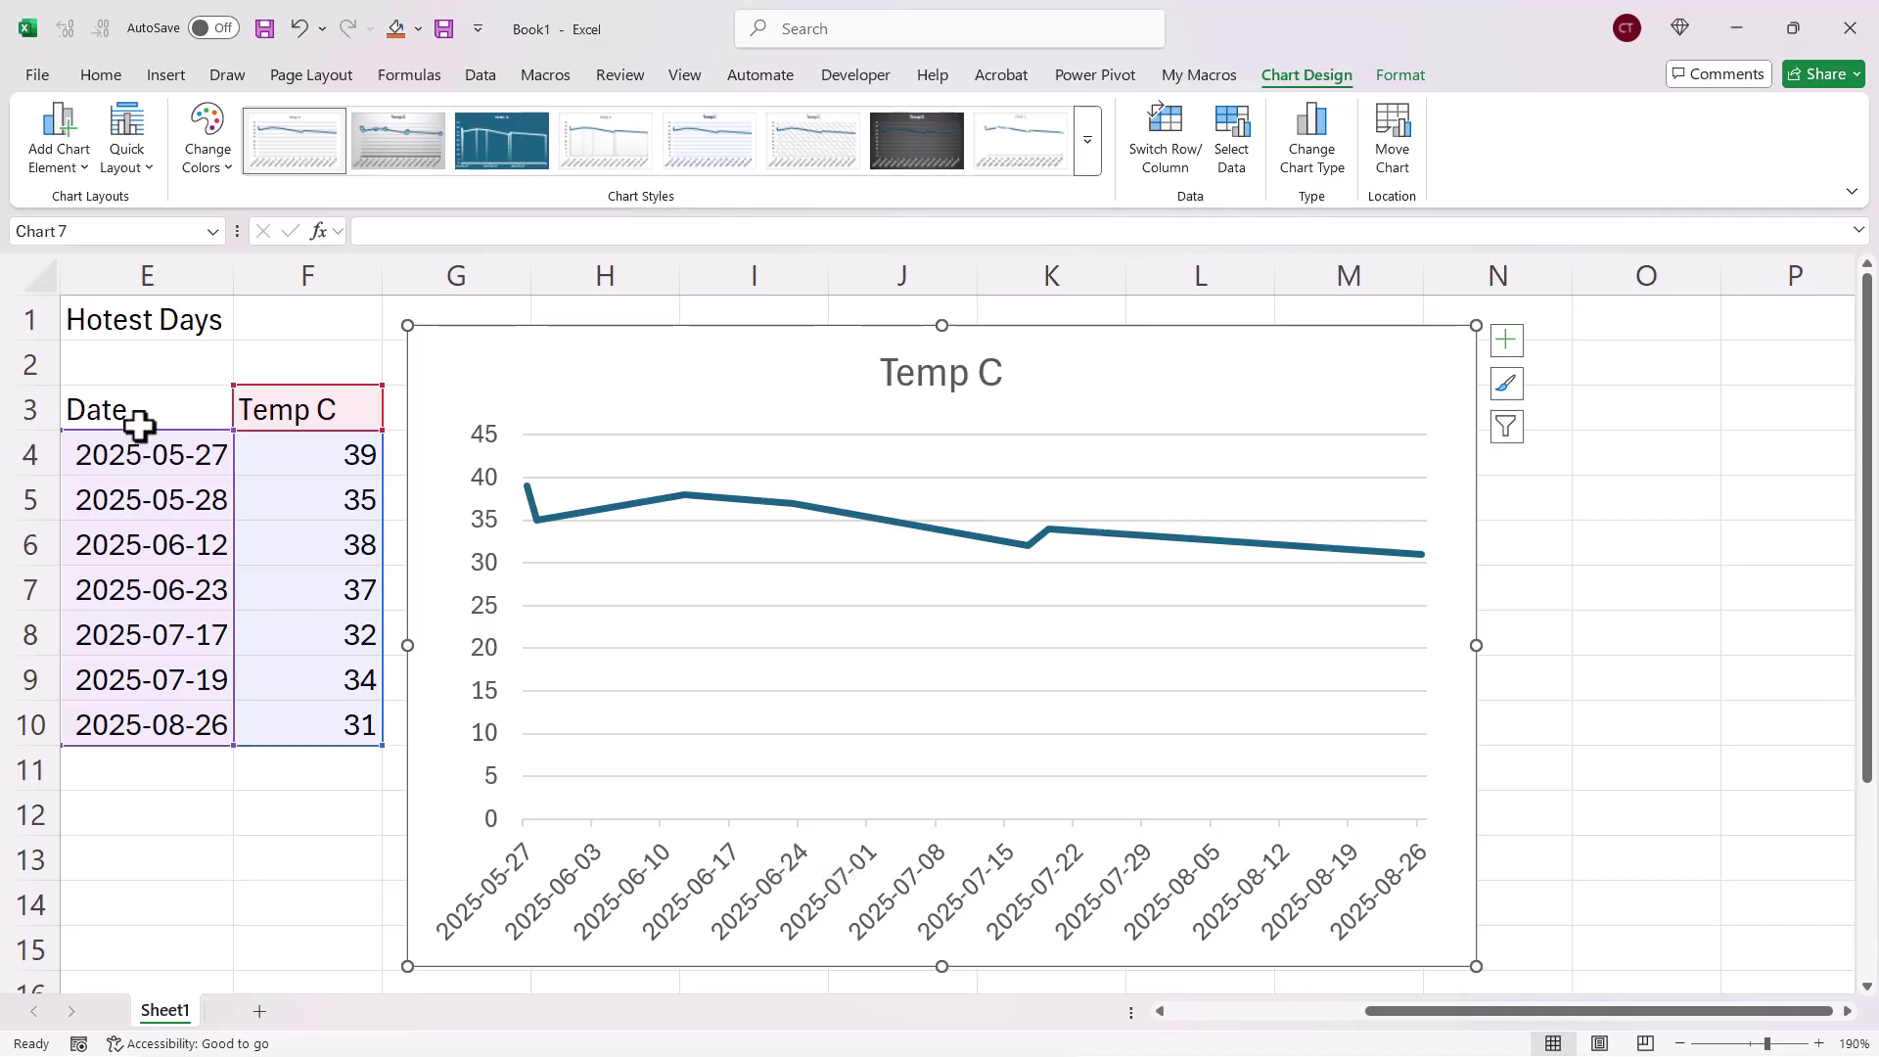
Set the Temp C chart's horizontal axis type to Text axis in Format Axis
{"action": "left_click", "coordinate": [830, 905]}
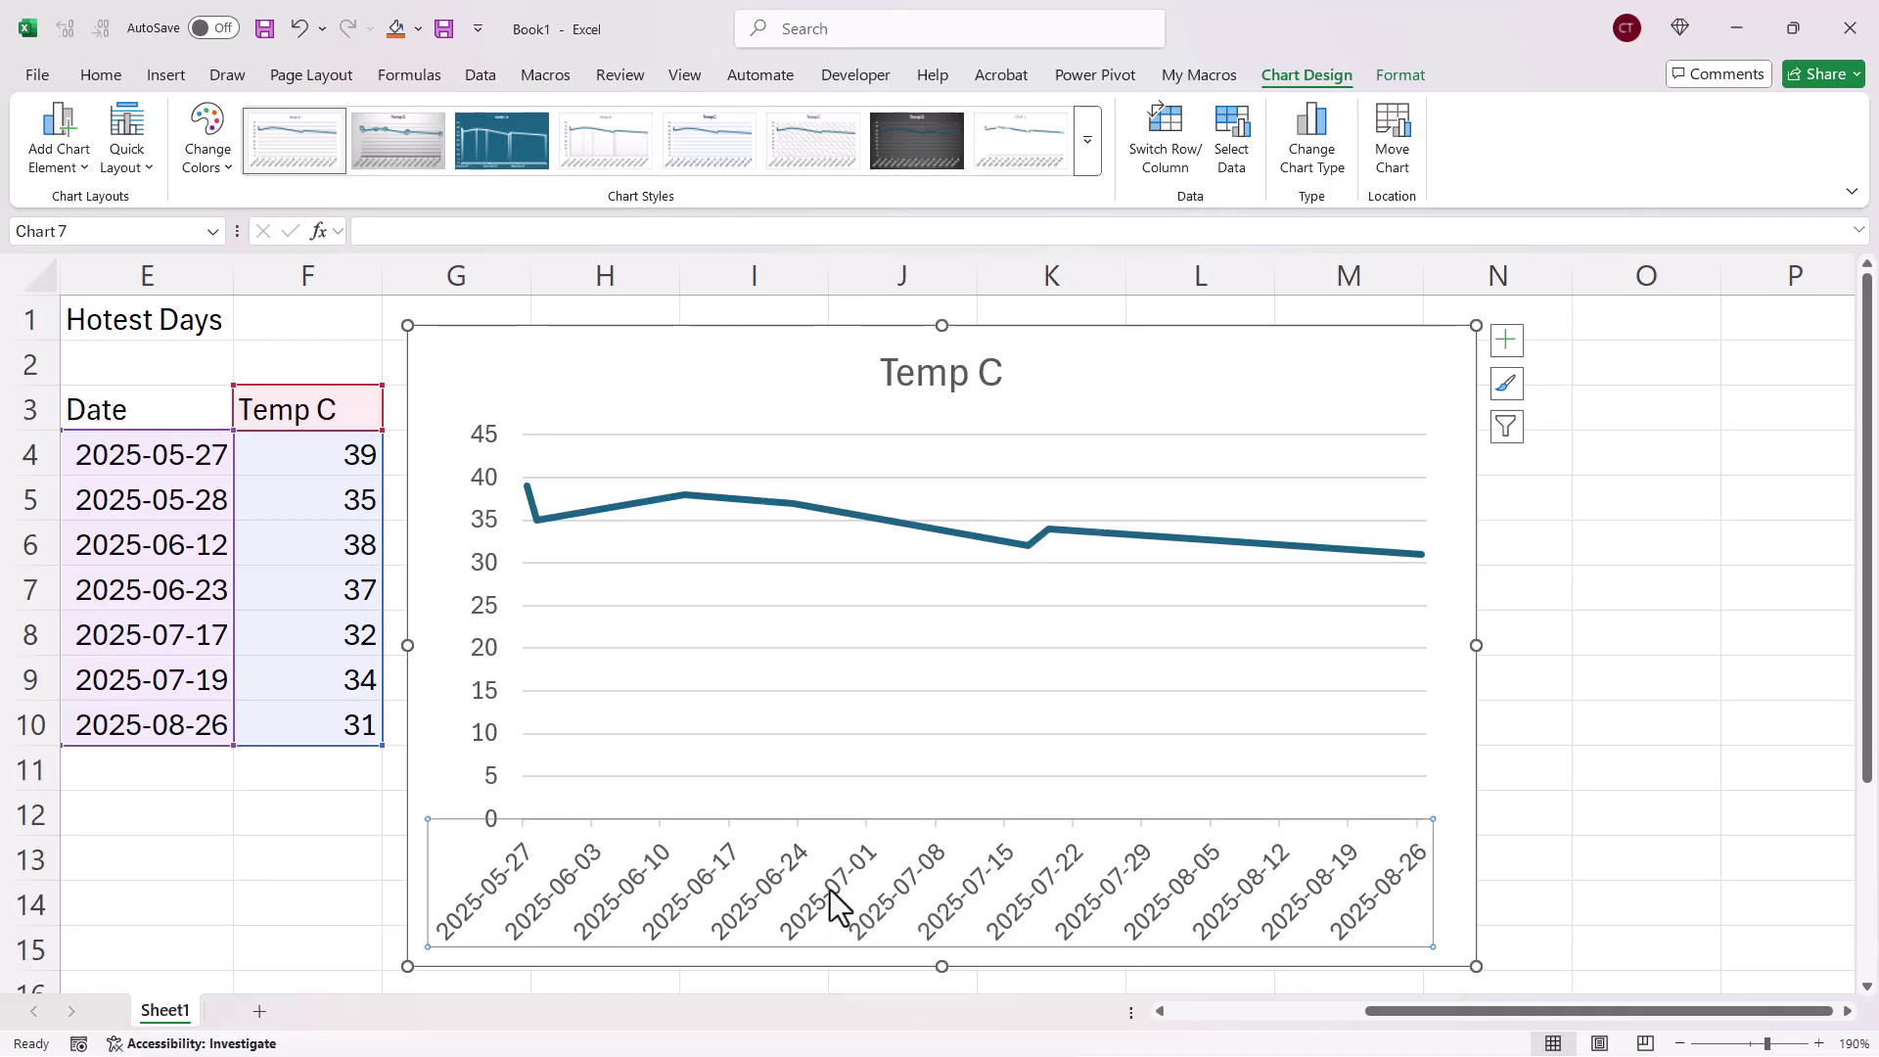
{"action": "double_click", "coordinate": [830, 905]}
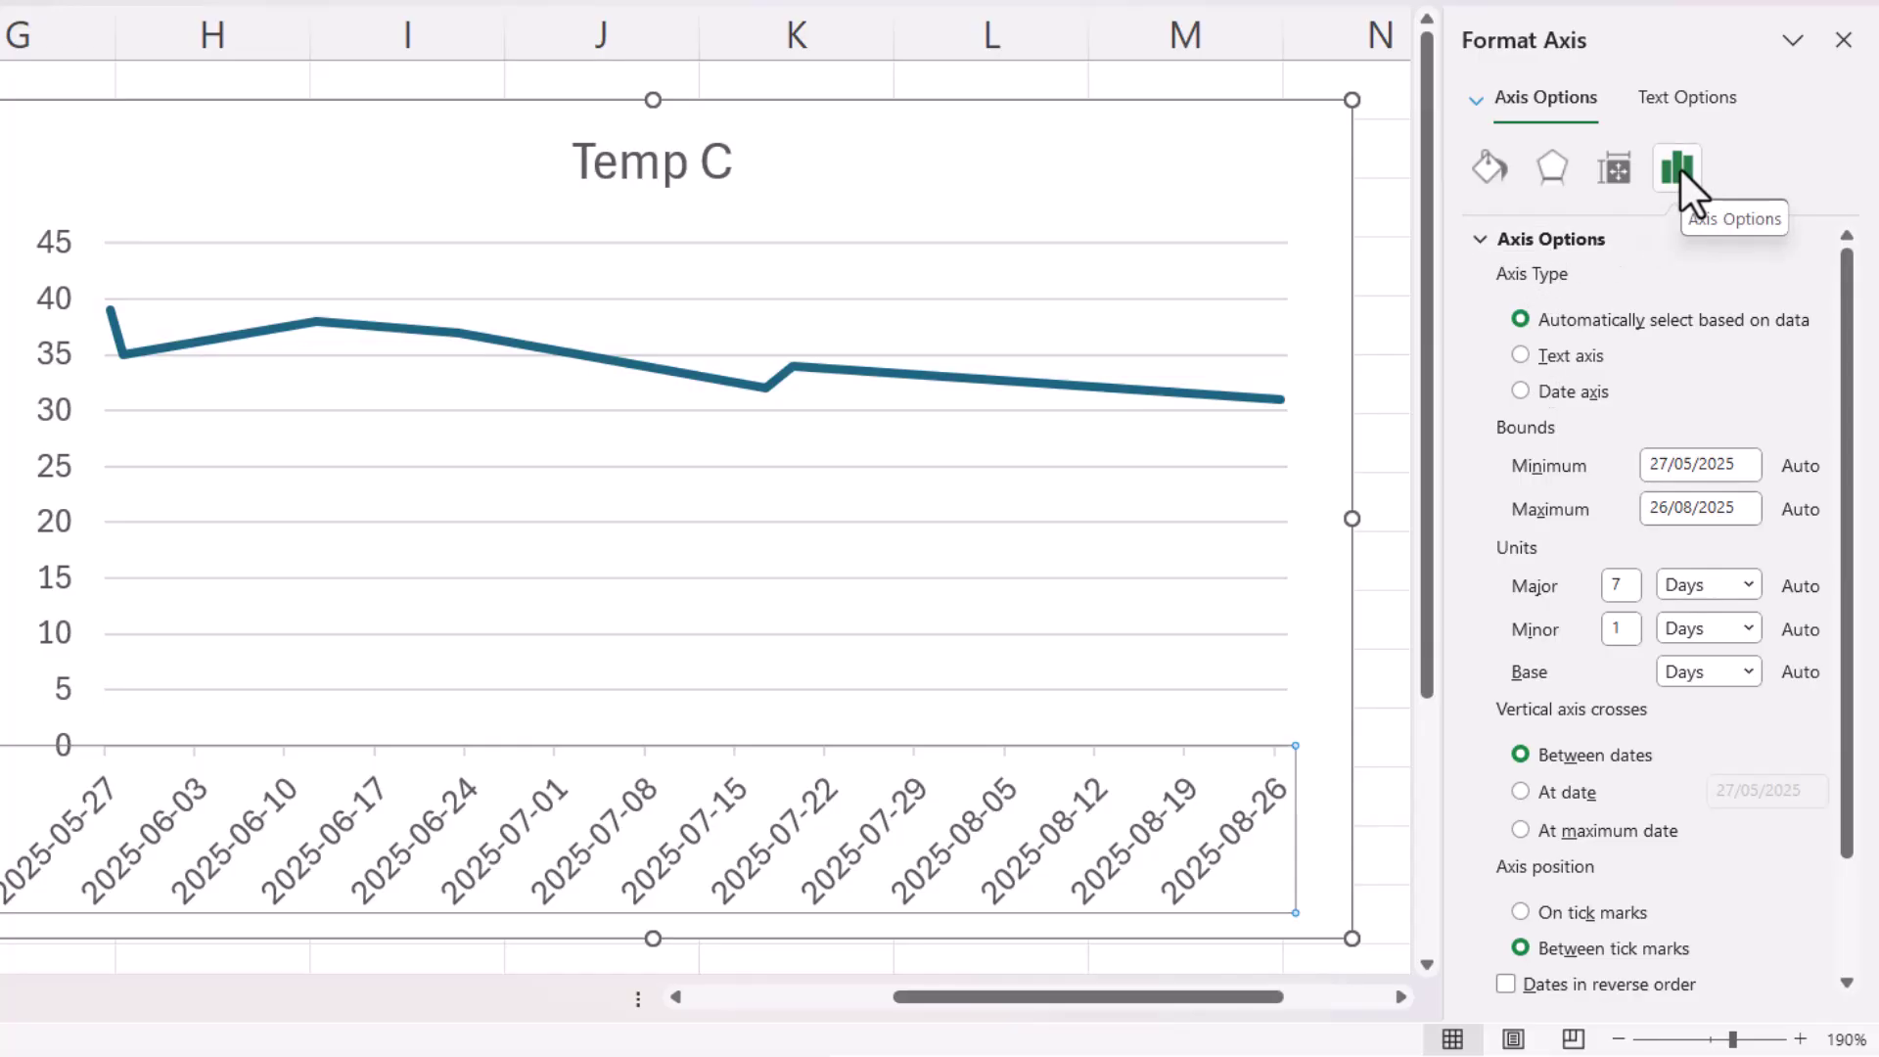
{"action": "left_click", "coordinate": [1481, 237]}
{"action": "left_click", "coordinate": [1482, 238]}
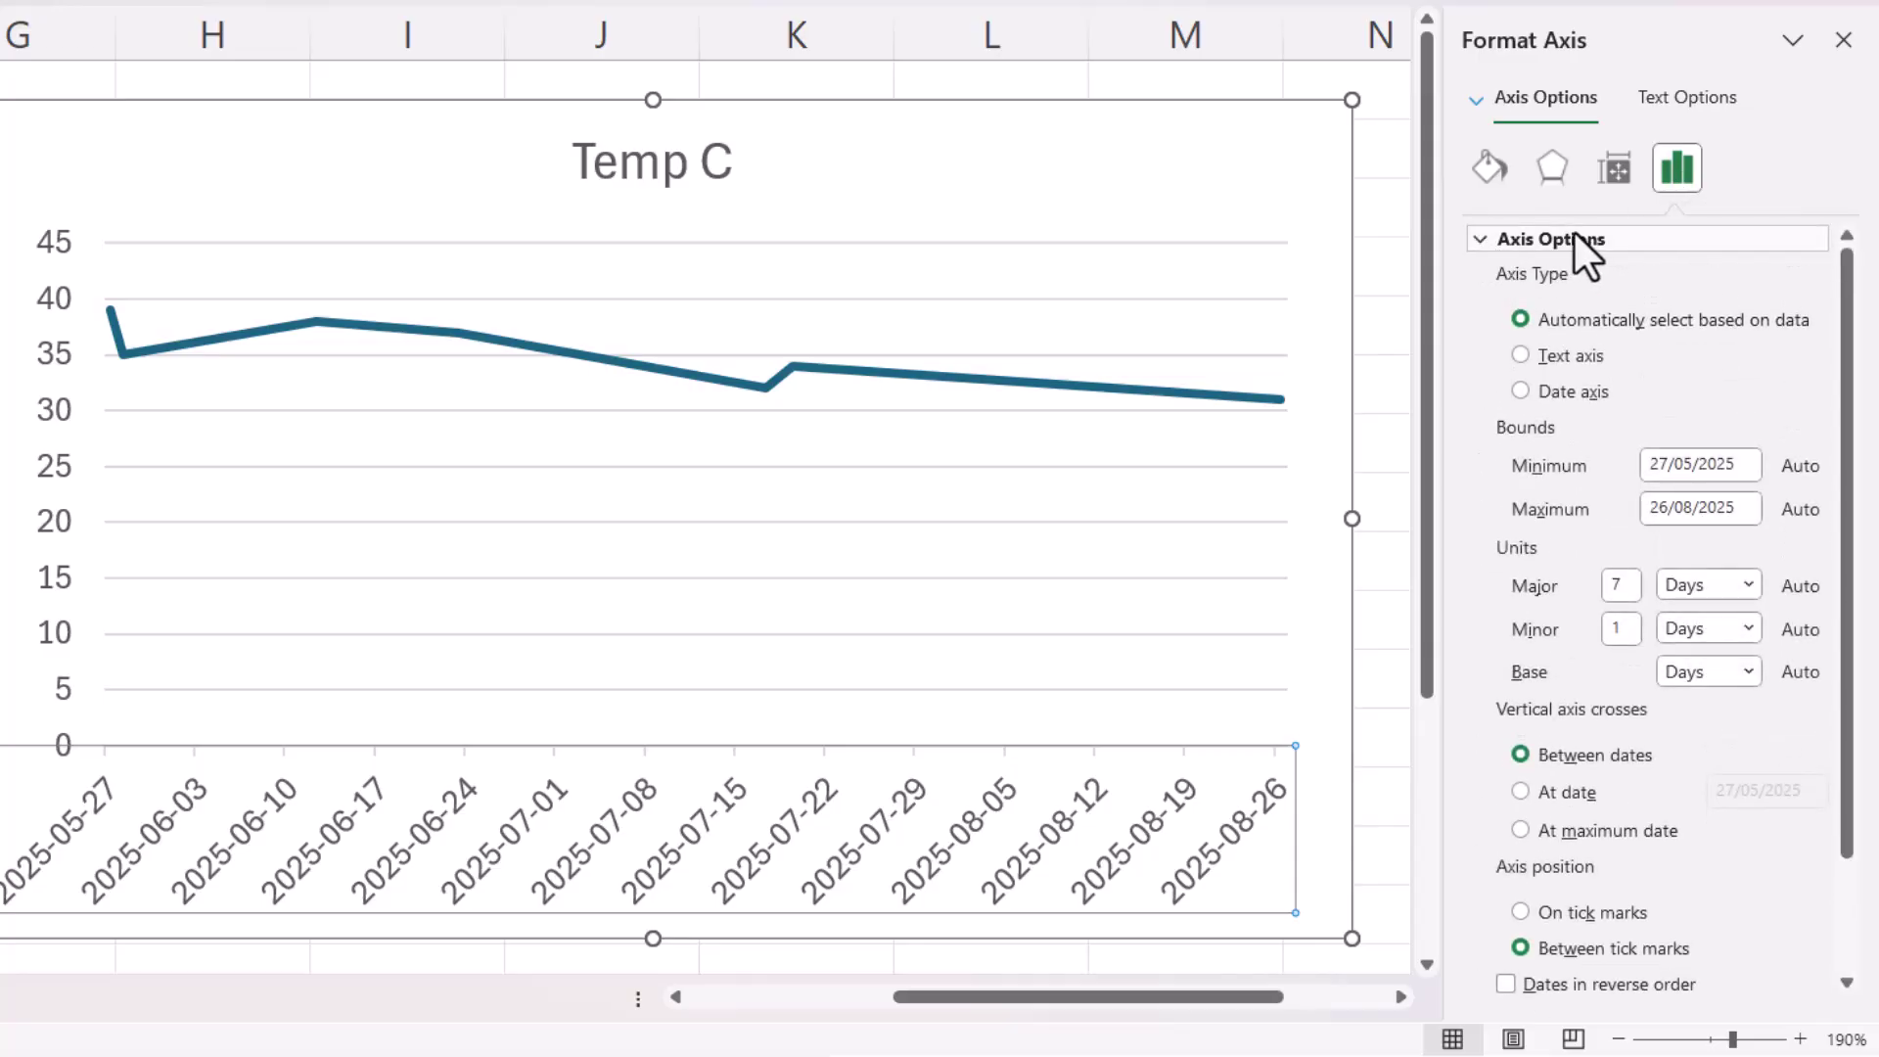
{"action": "left_click", "coordinate": [1521, 355]}
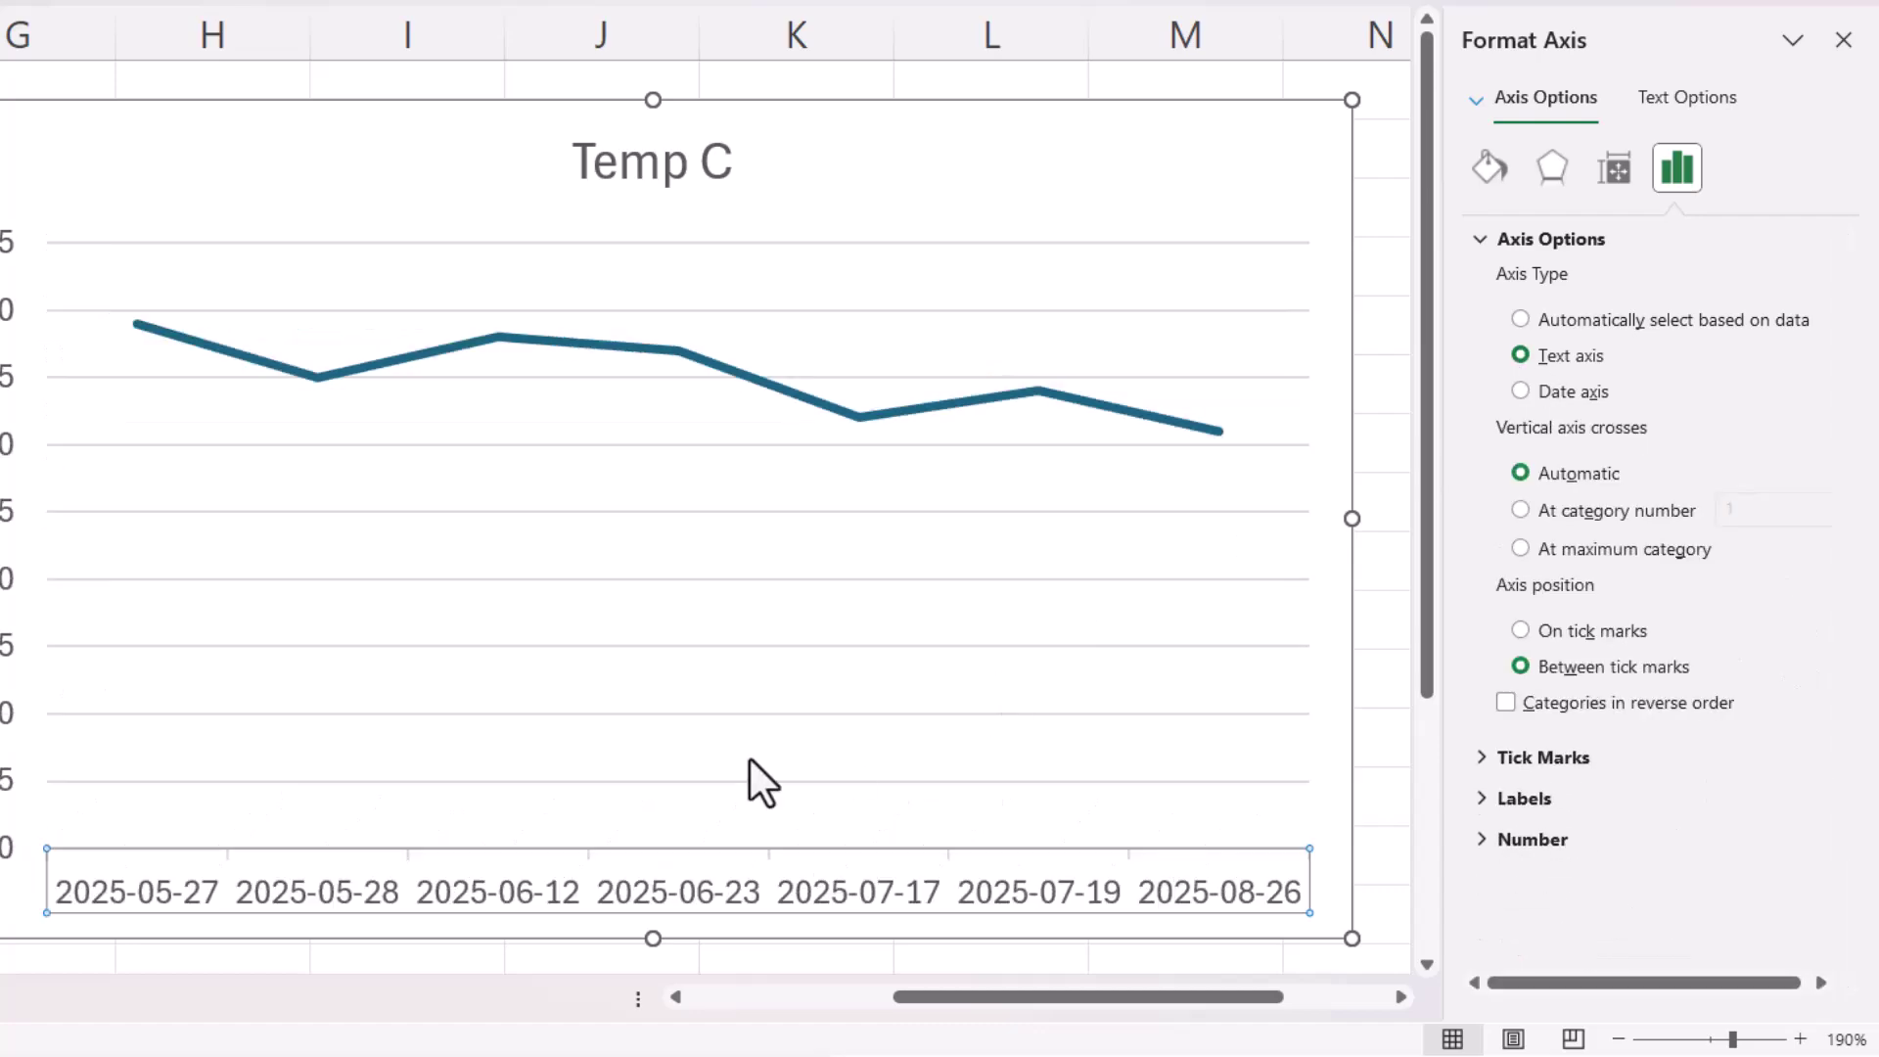